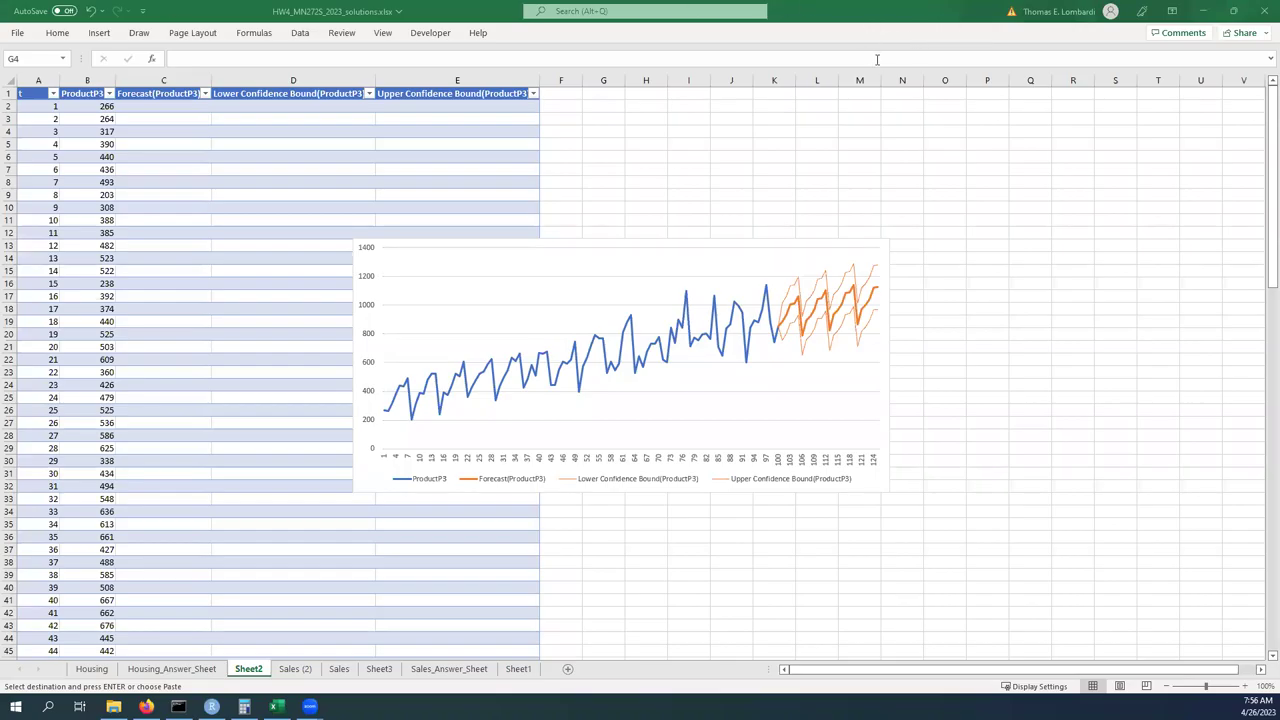
Switch to Sheet3 and scroll down to the last data row.
left_click(838, 37)
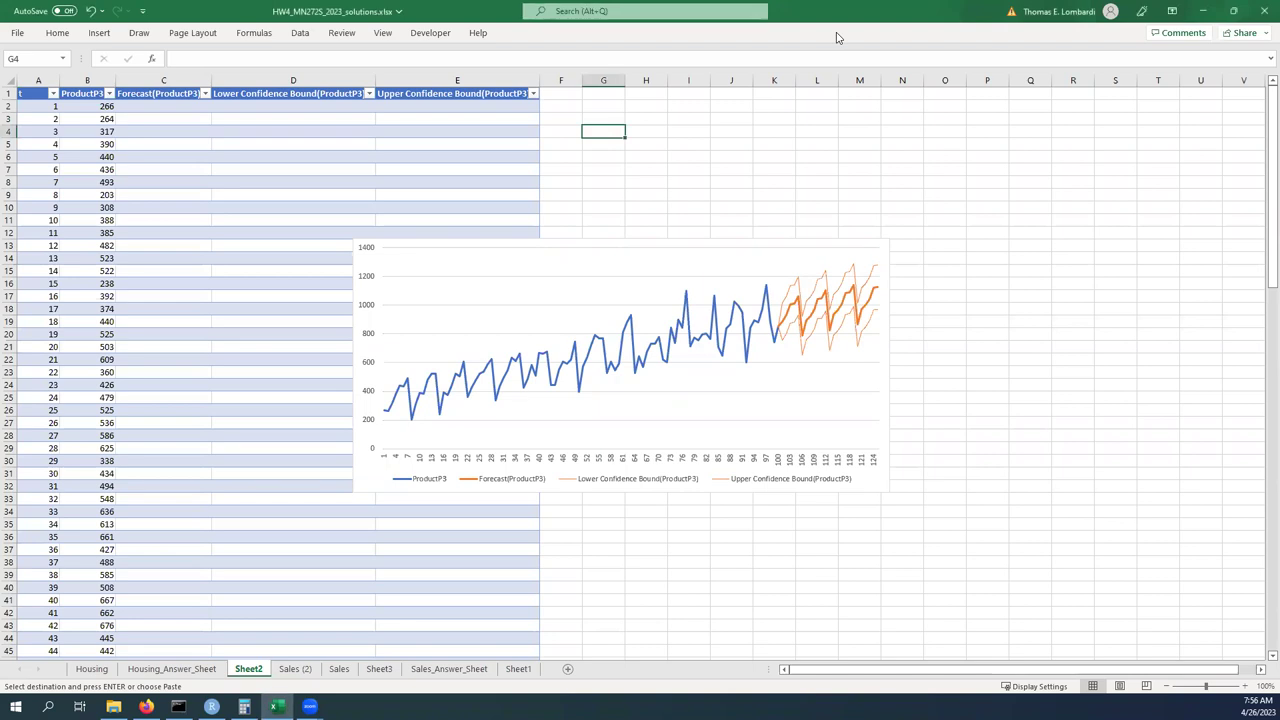
left_click(300, 33)
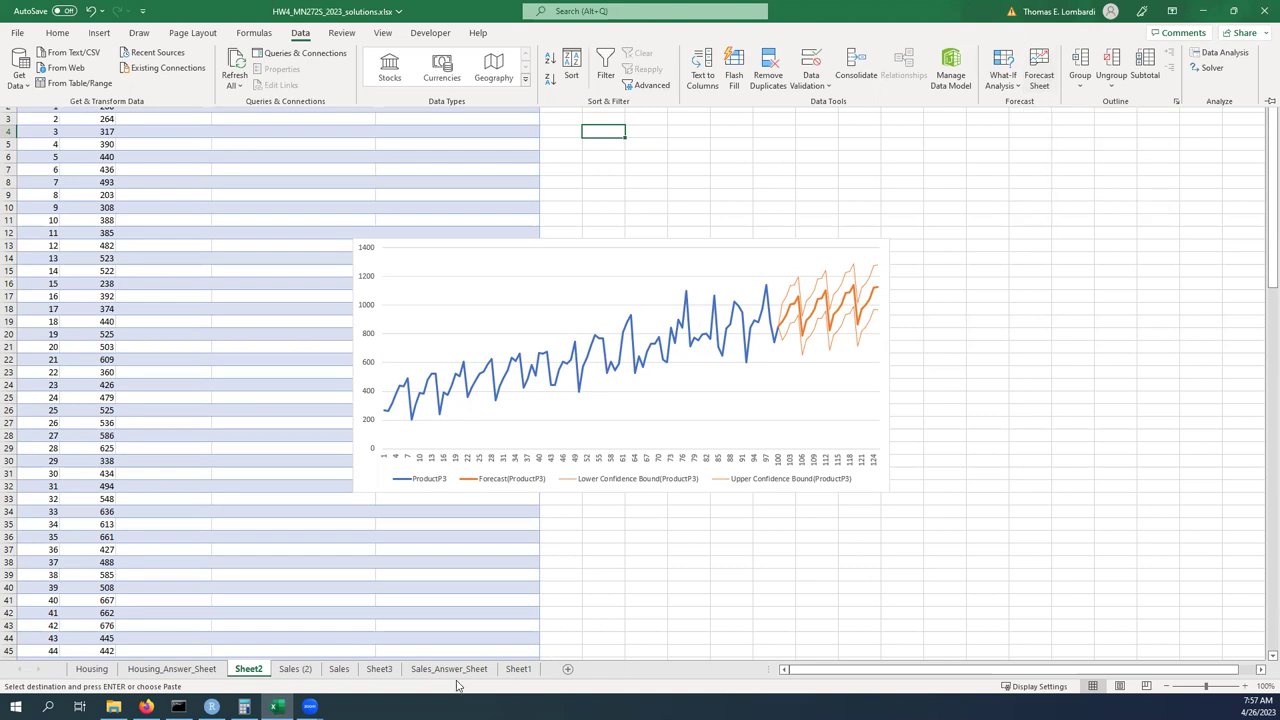
left_click(378, 670)
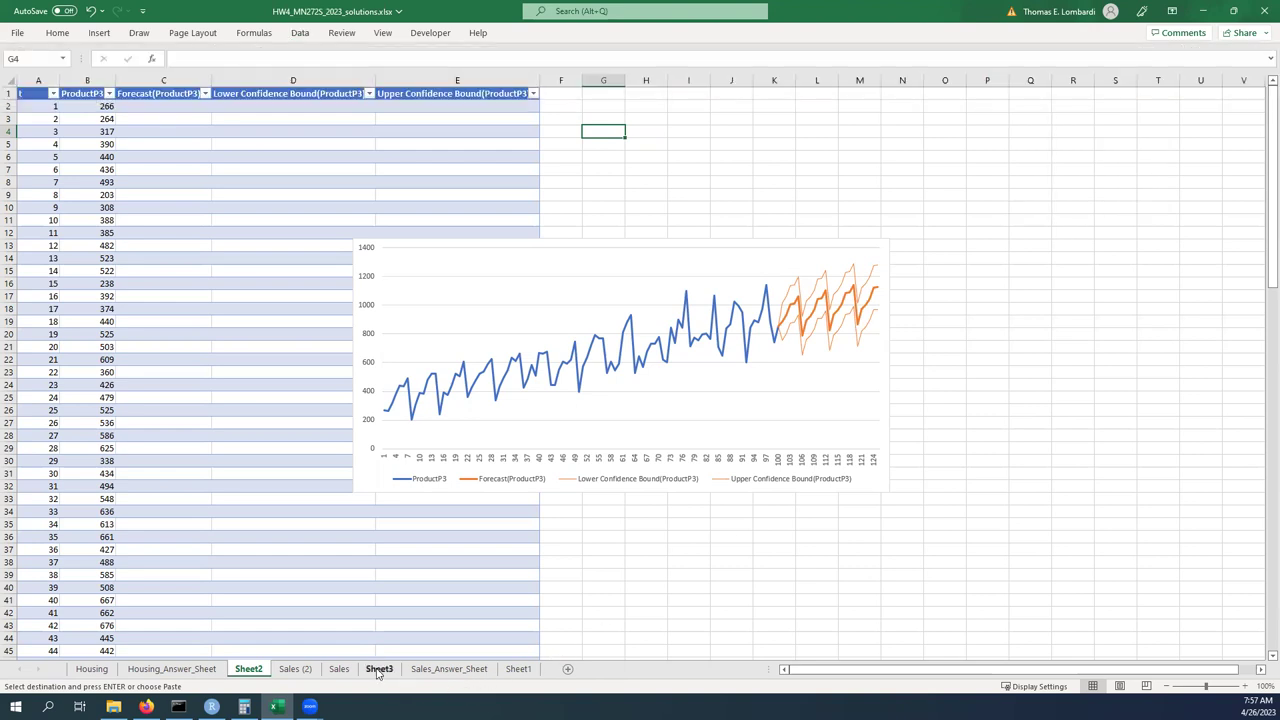
left_click(378, 670)
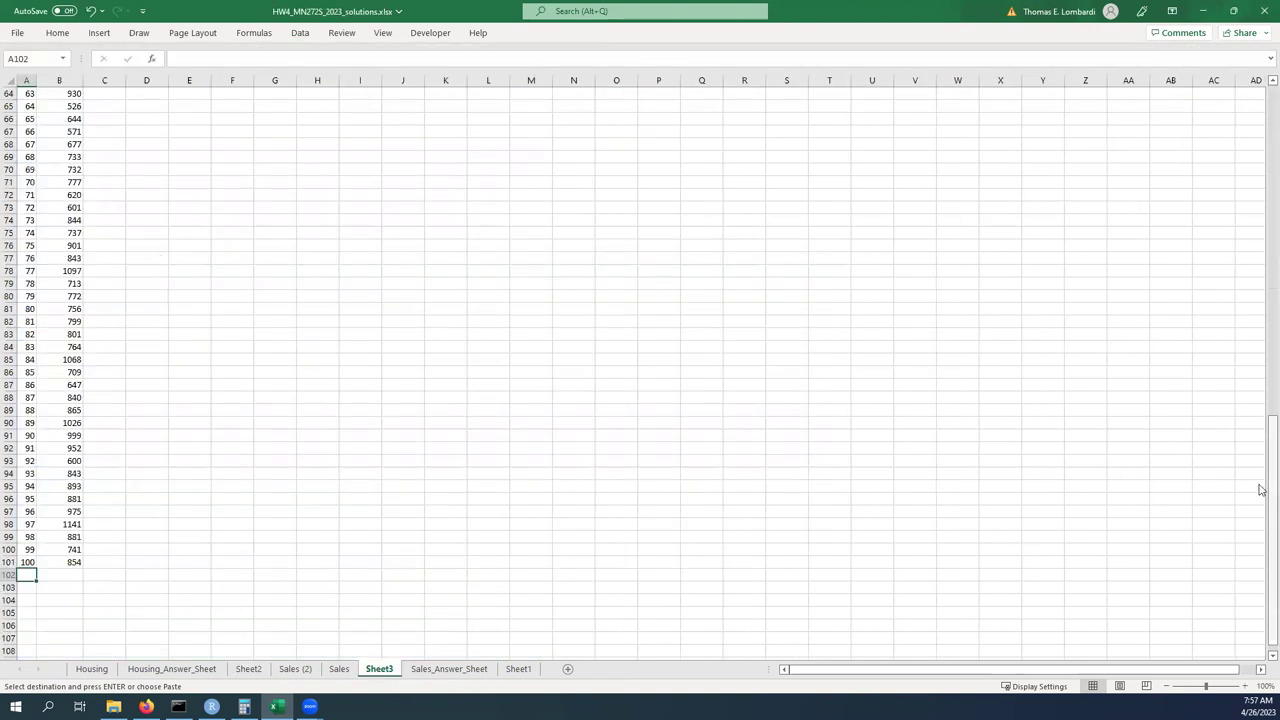
left_click_drag(1262, 490, 1260, 114)
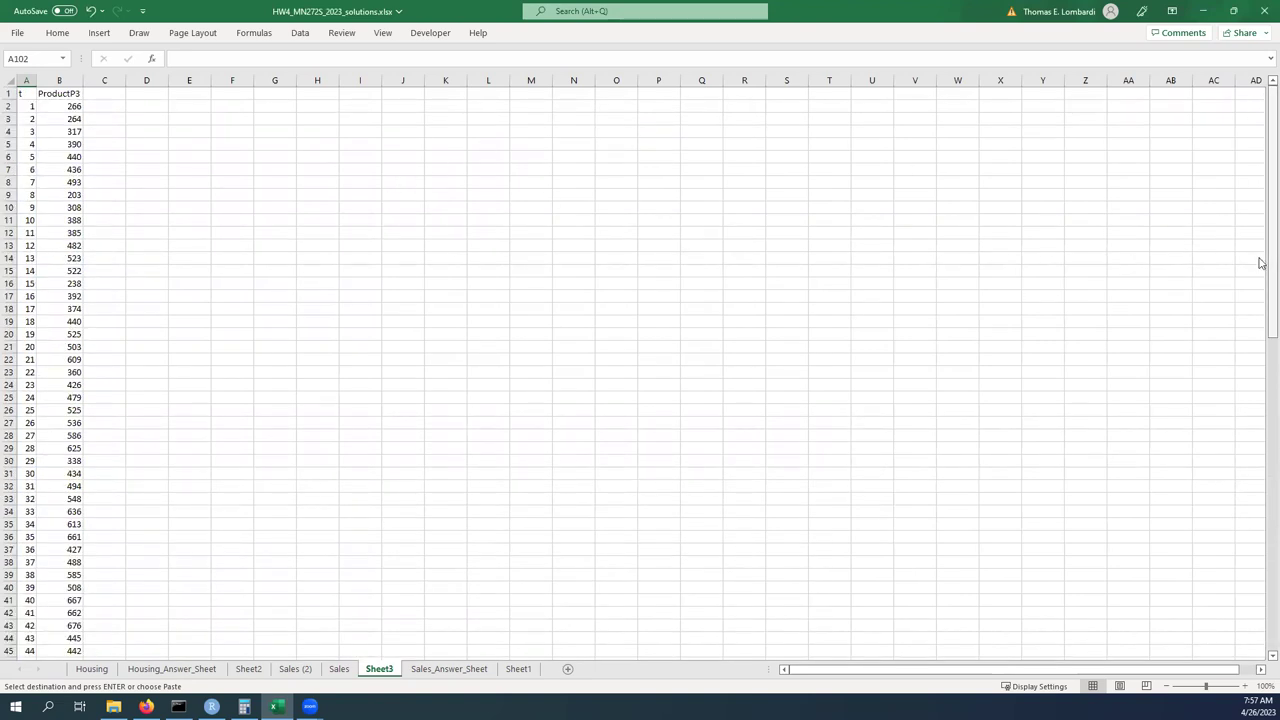
left_click_drag(1260, 260, 1261, 660)
Enter =1+A101 in A102 and fill periods 101 through 125 down to A126.
left_click(28, 297)
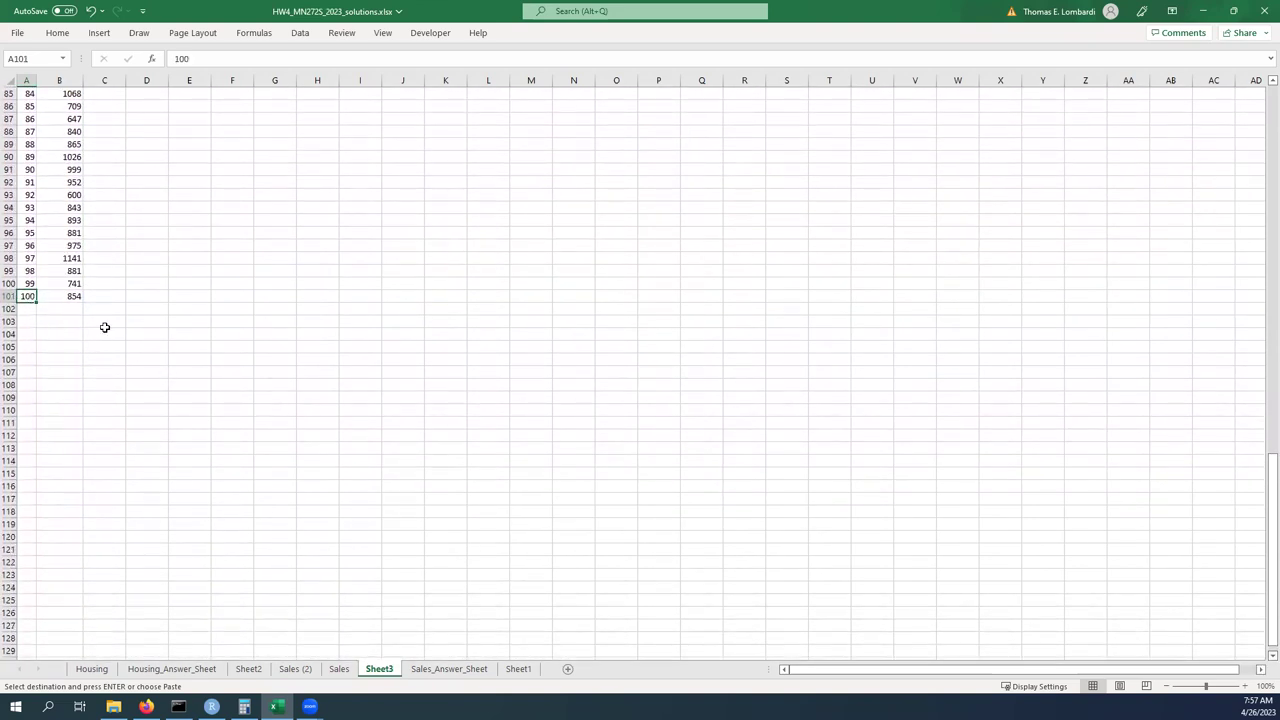
left_click(24, 311)
left_click(184, 57)
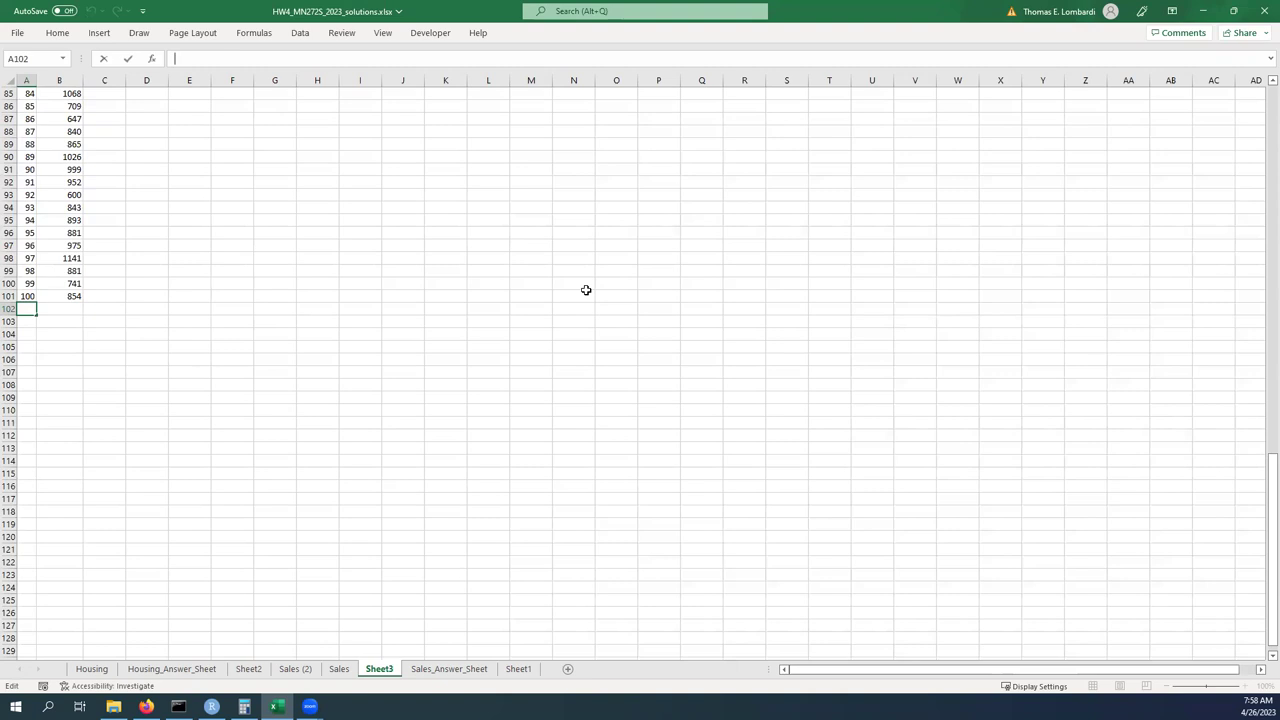
type("=1+")
left_click(25, 295)
left_click(128, 61)
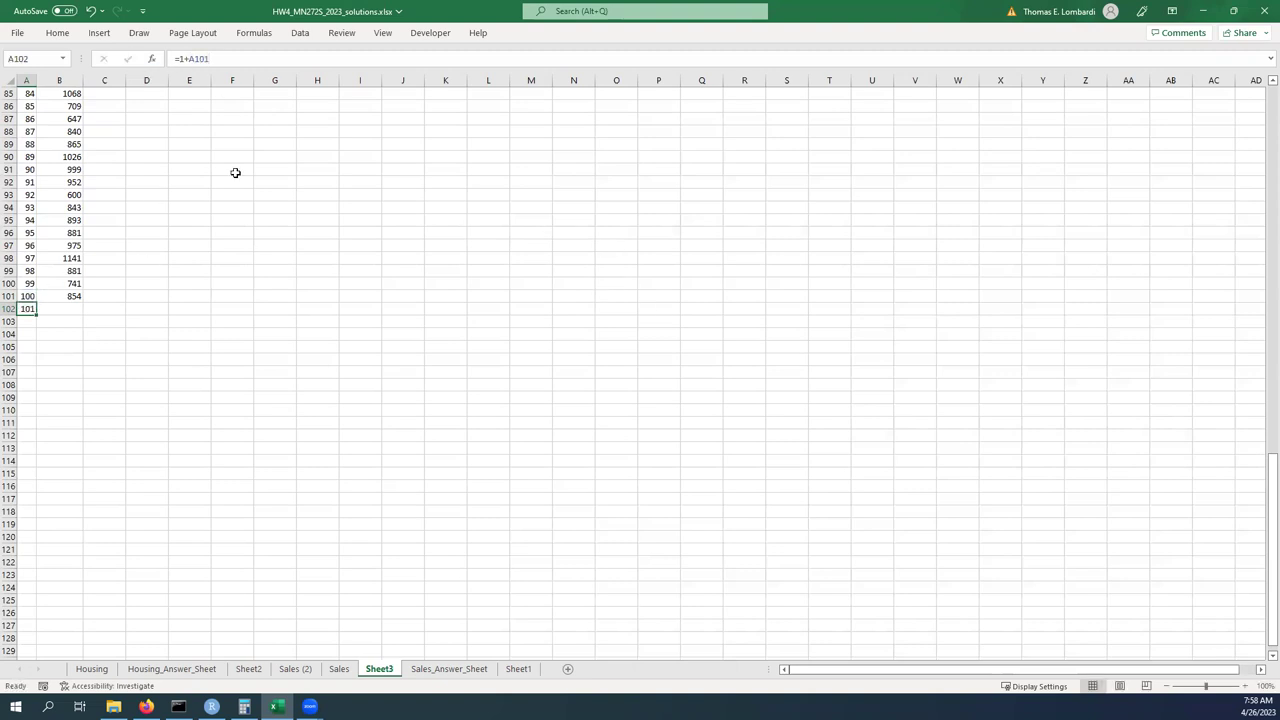
scroll(247, 323, "down", 2)
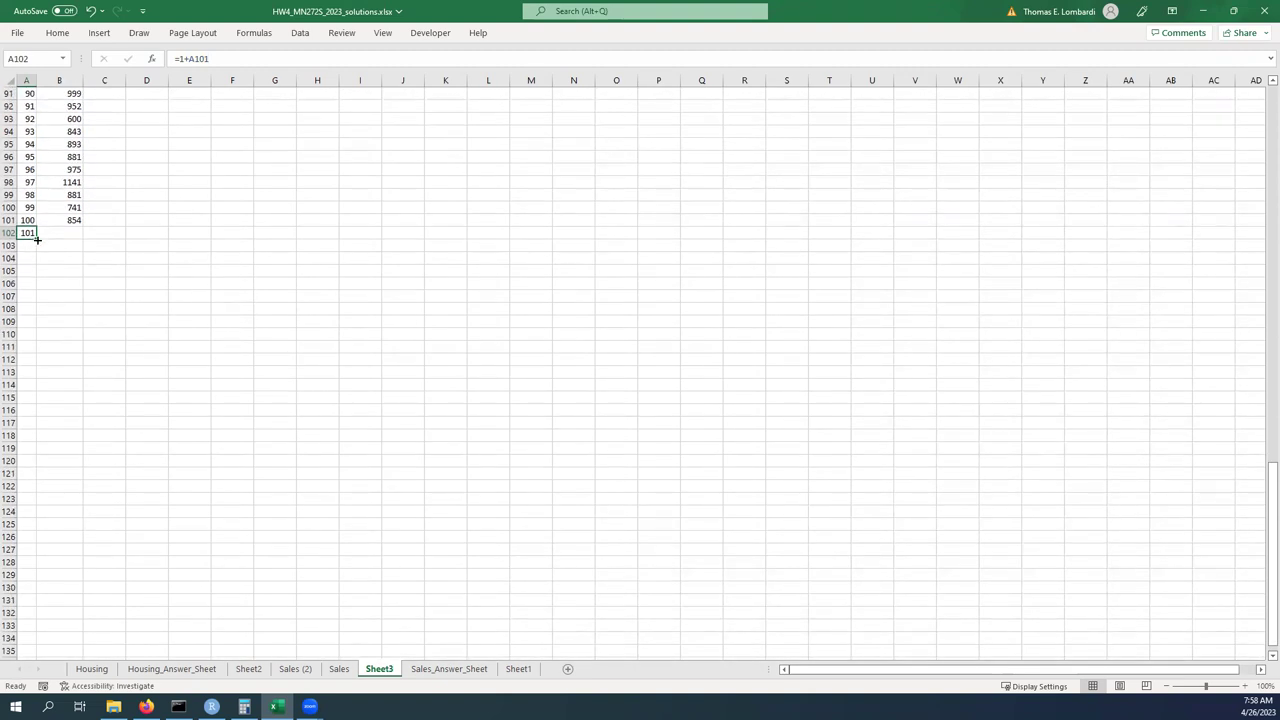
left_click_drag(37, 240, 42, 543)
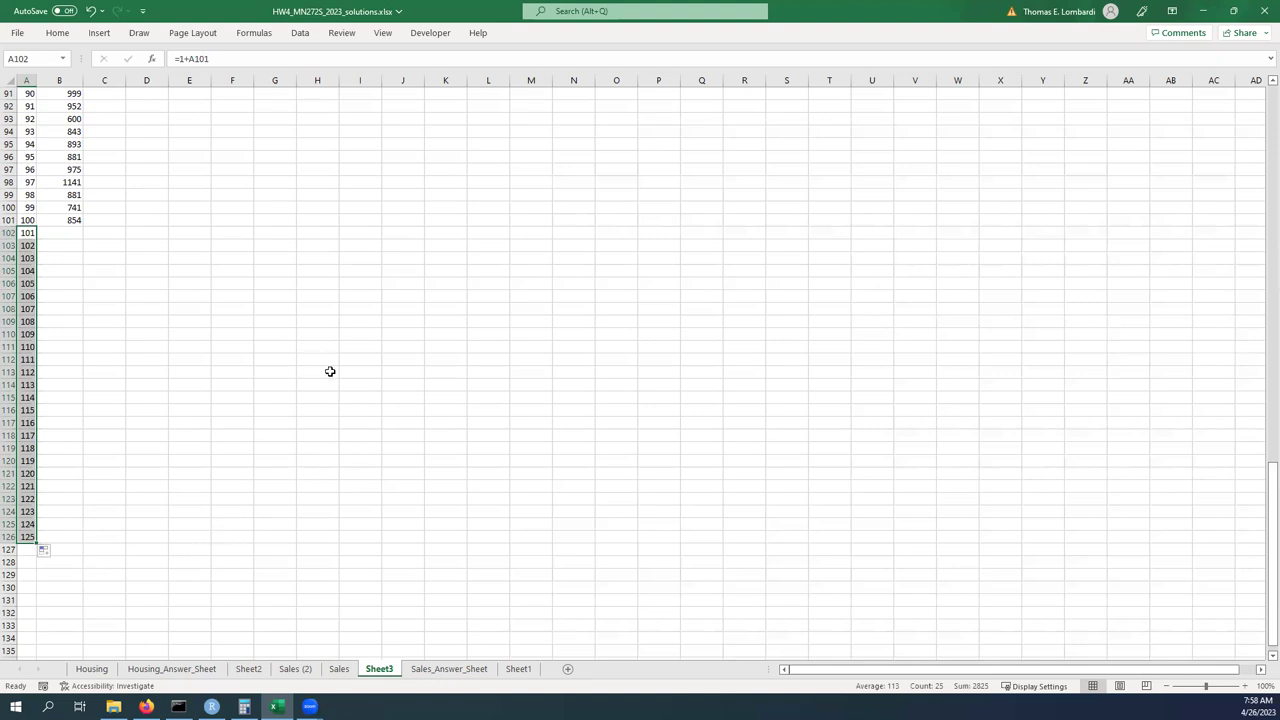
Start =FORECAST.ETS in B102 with target date A102 and sales values B2:B101.
left_click(60, 231)
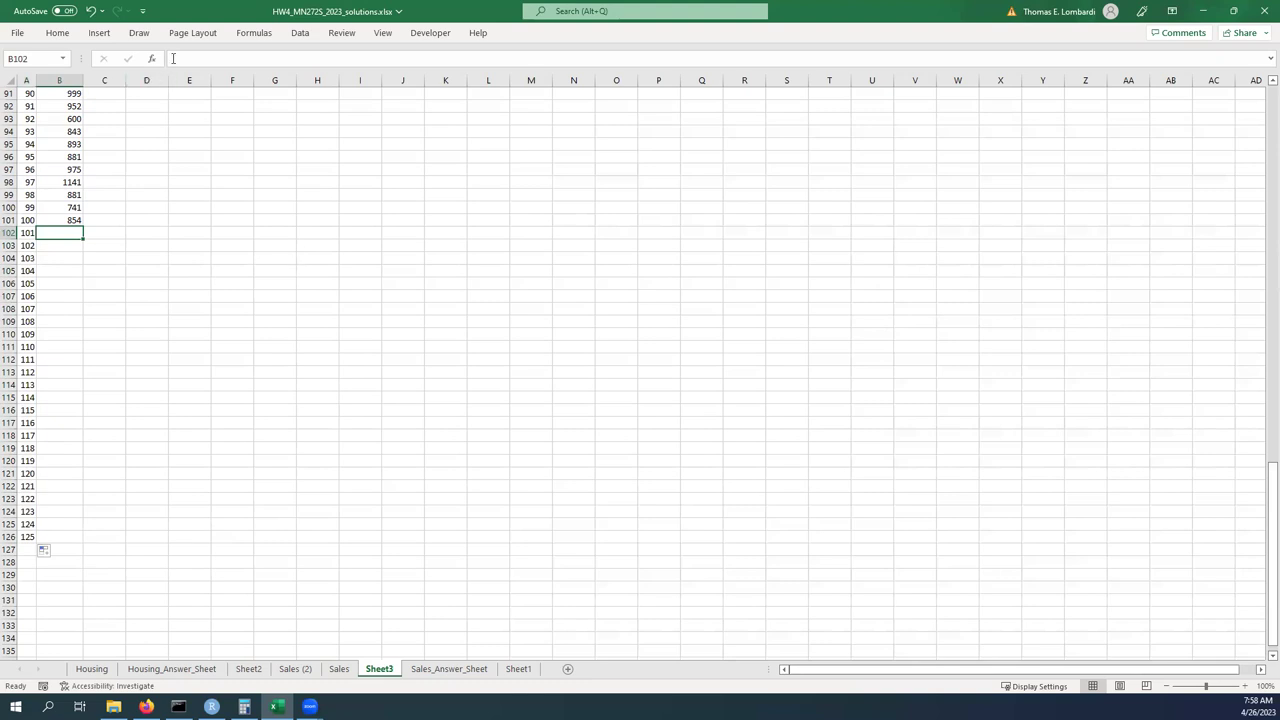
left_click(190, 60)
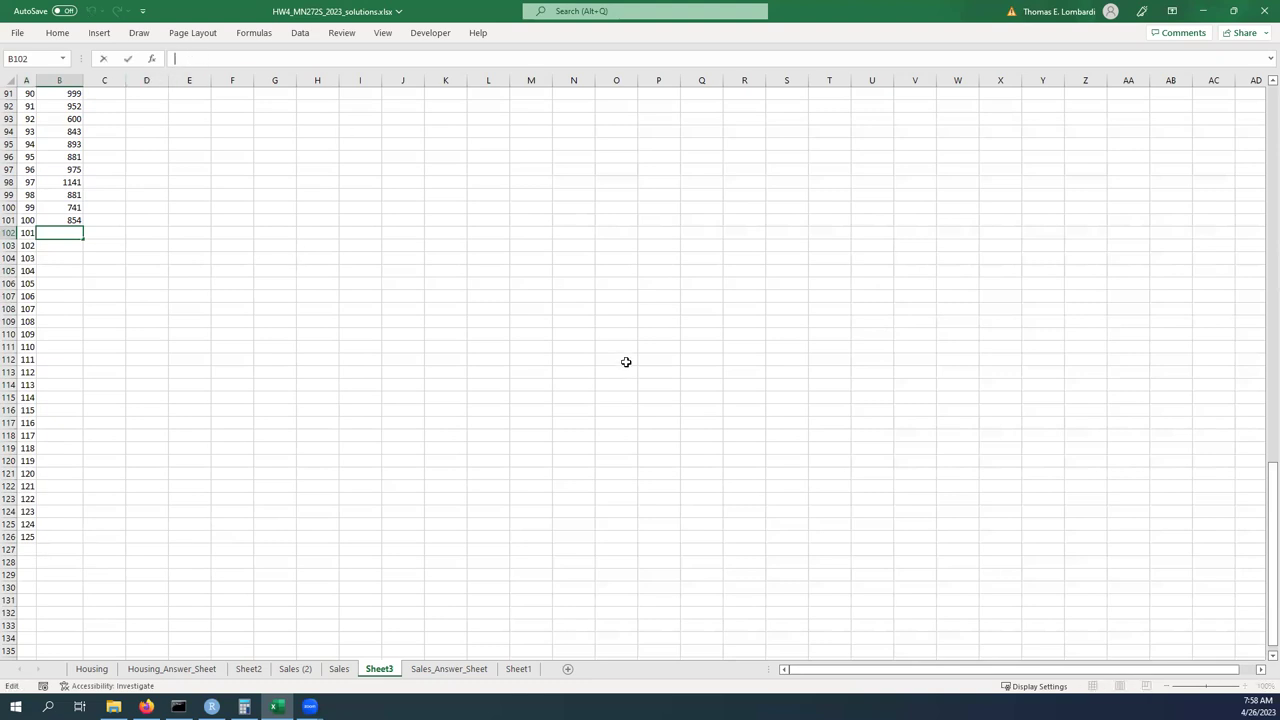
type("=forecas")
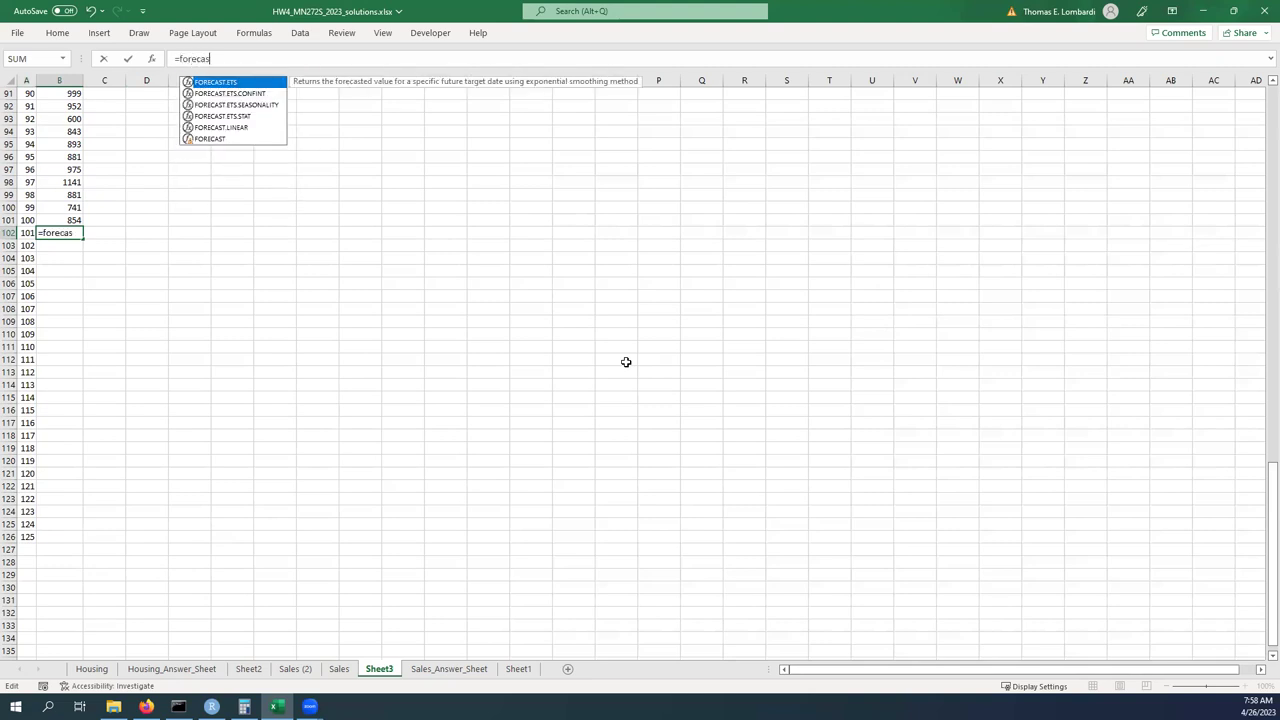
type("t.ets")
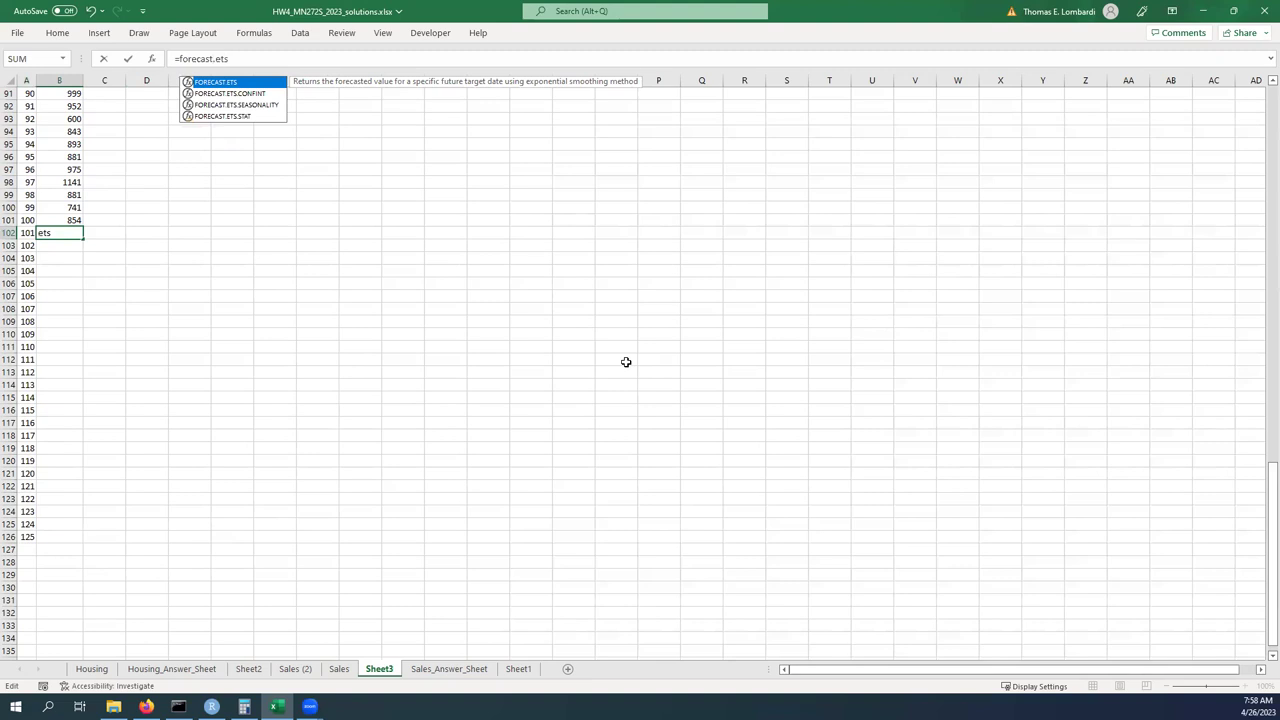
type("(")
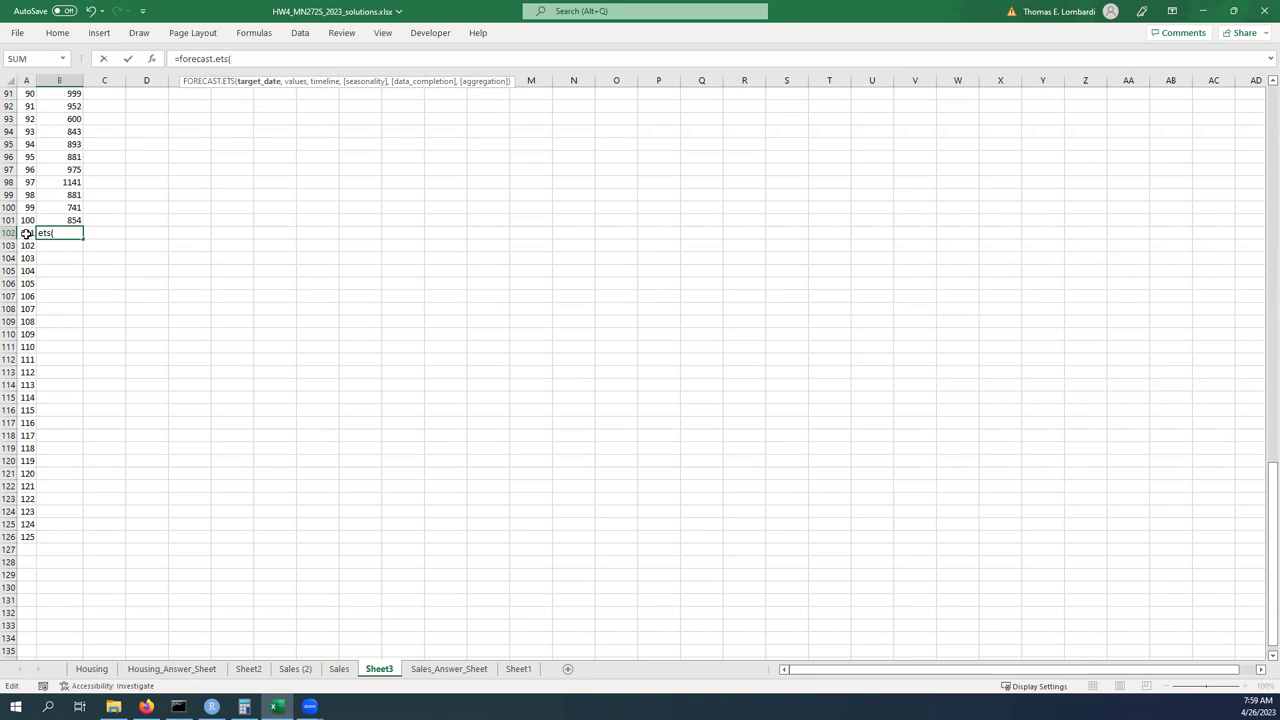
left_click(26, 233)
type(",")
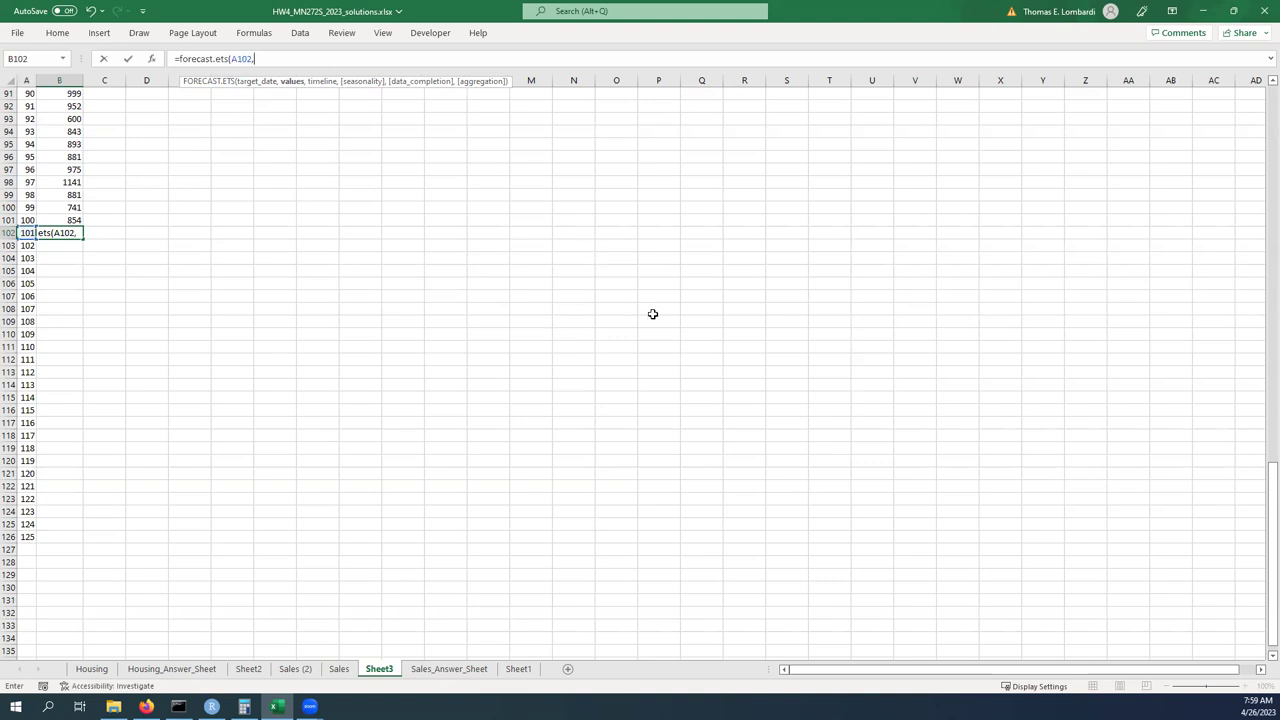
left_click_drag(1262, 570, 1260, 91)
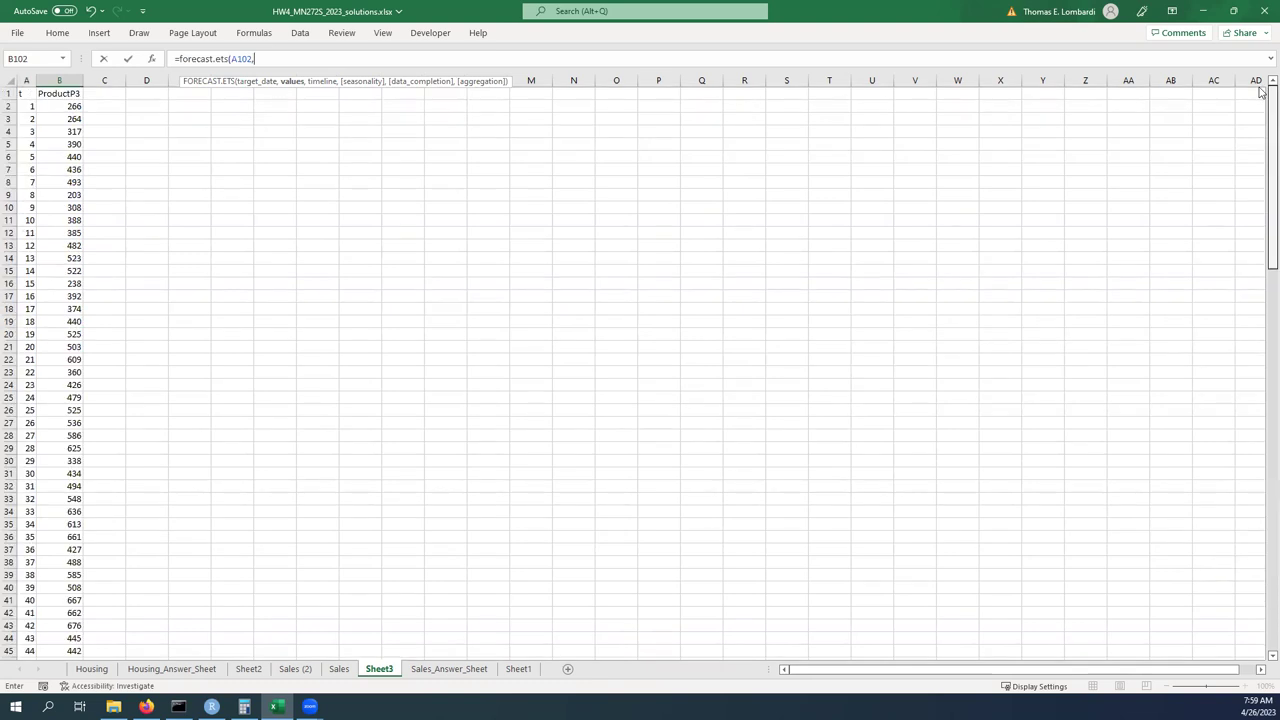
left_click(61, 106)
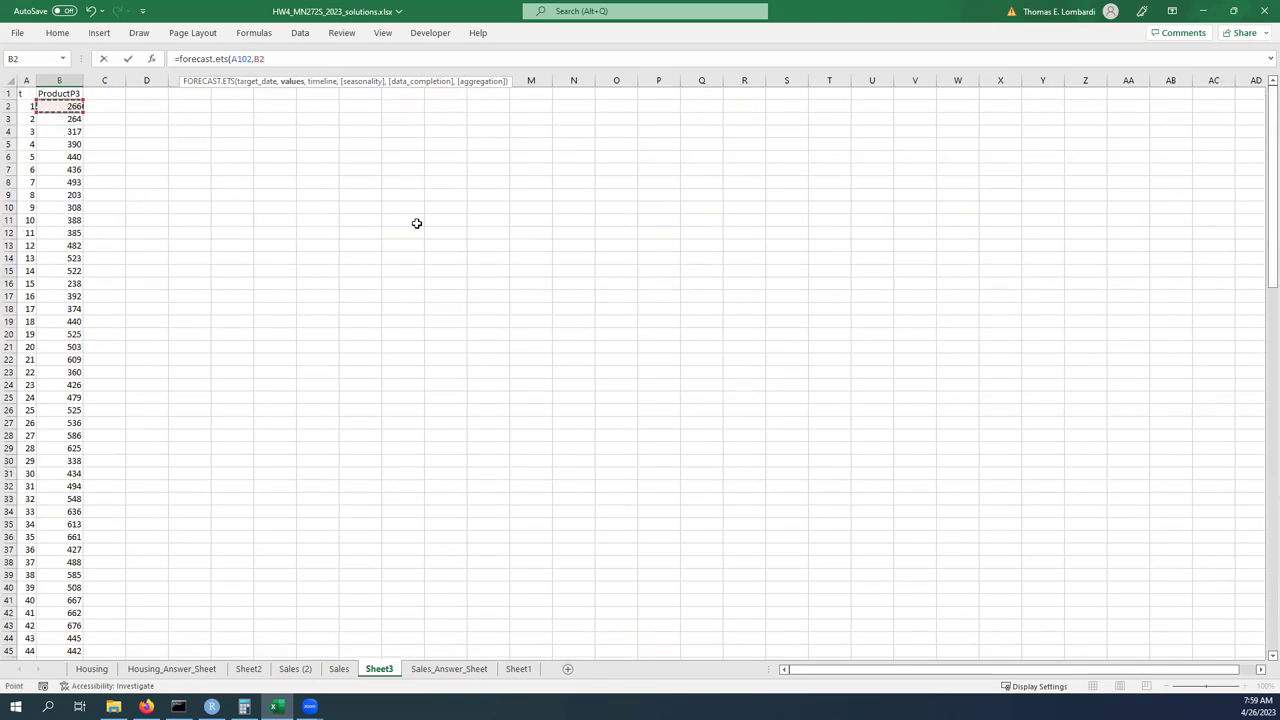
left_click_drag(61, 106, 61, 550)
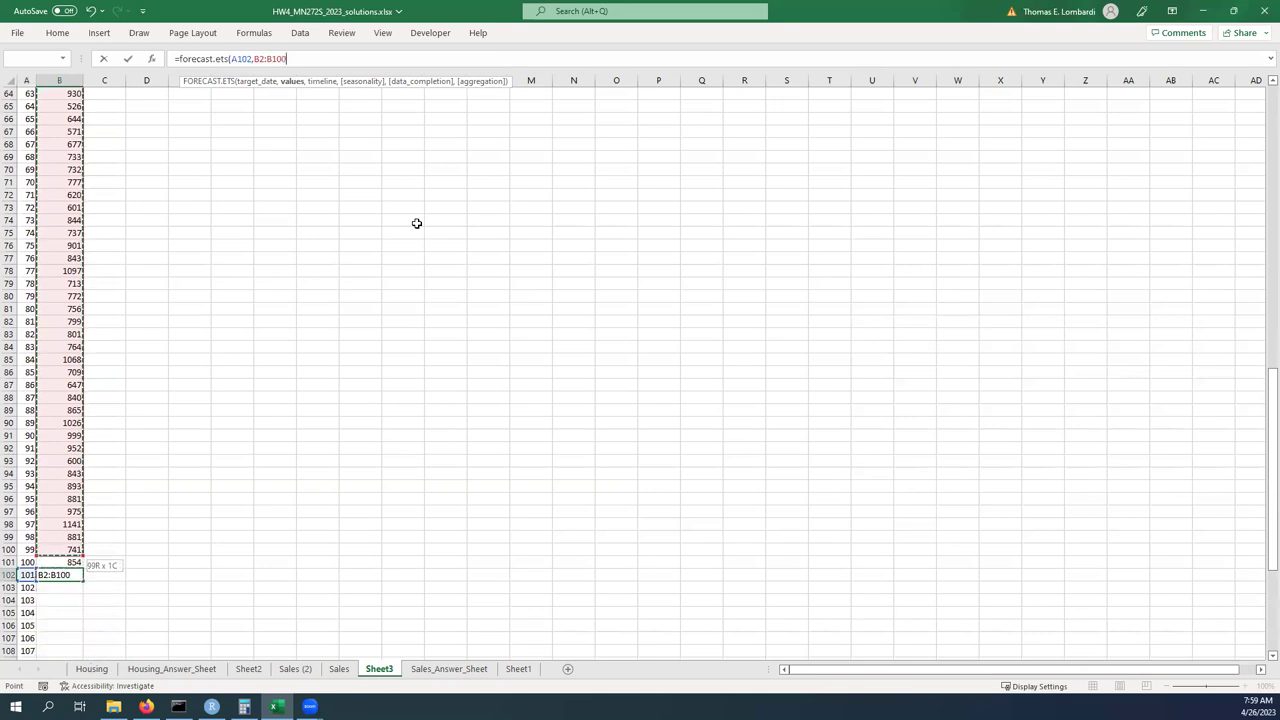
key("shift+Down")
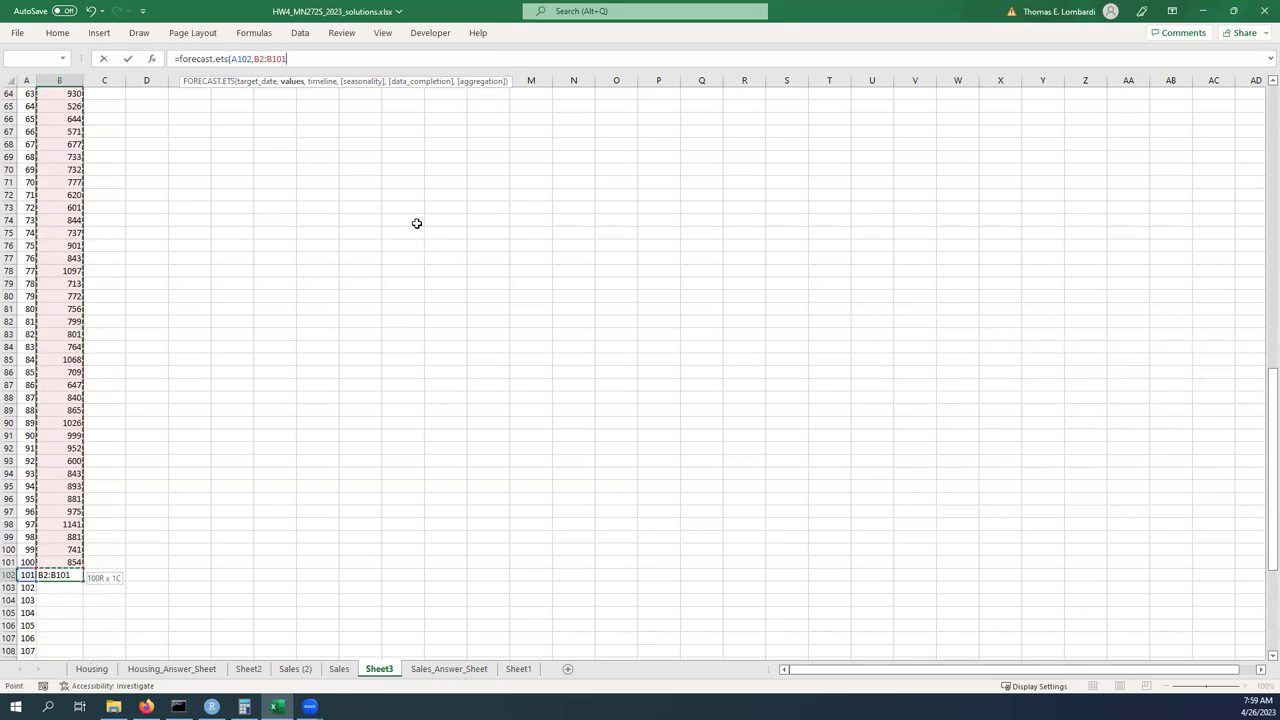
Add timeline A2:A101 and seasonality 1 to close the forecast formula.
type(",")
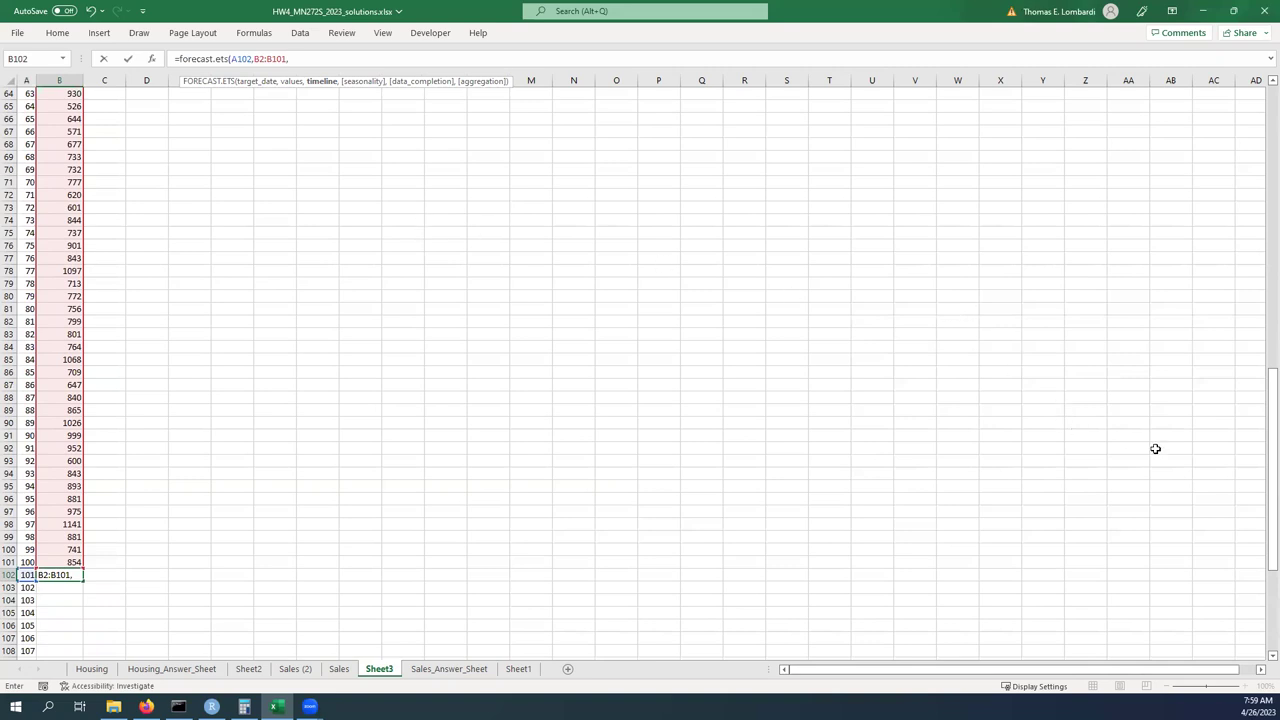
left_click_drag(1262, 534, 1263, 100)
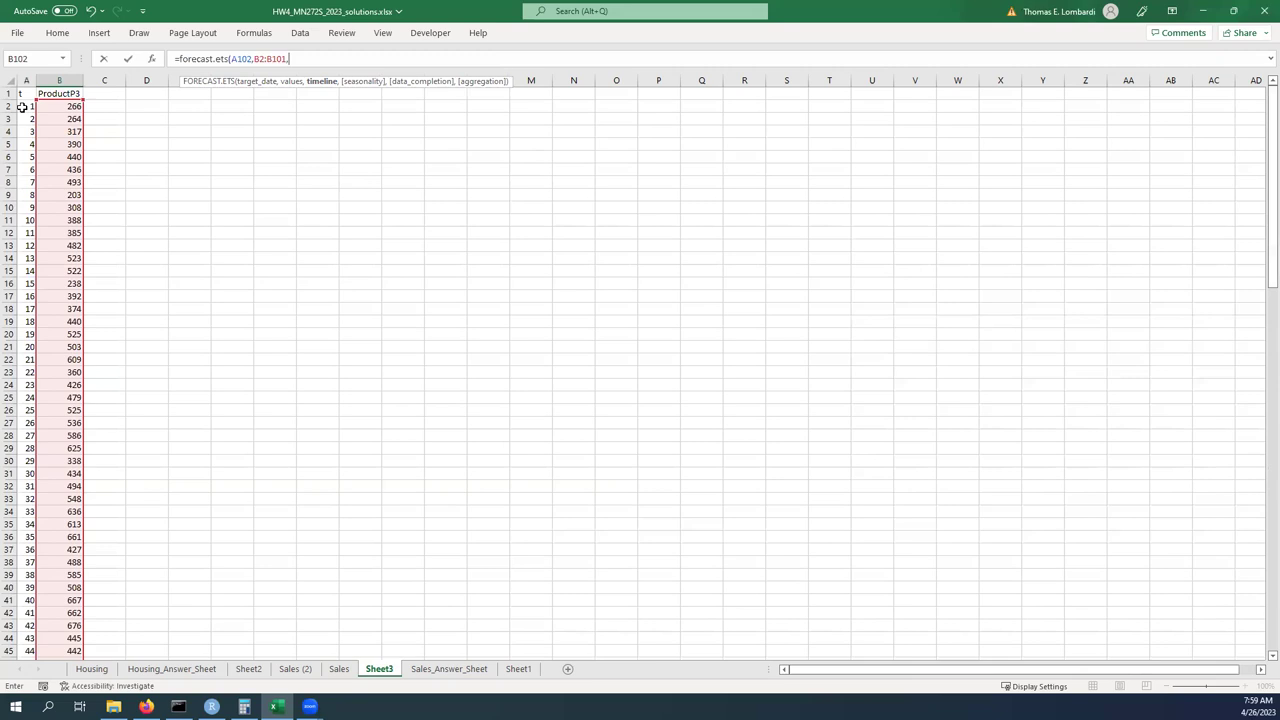
left_click(22, 107)
left_click_drag(22, 107, 25, 628)
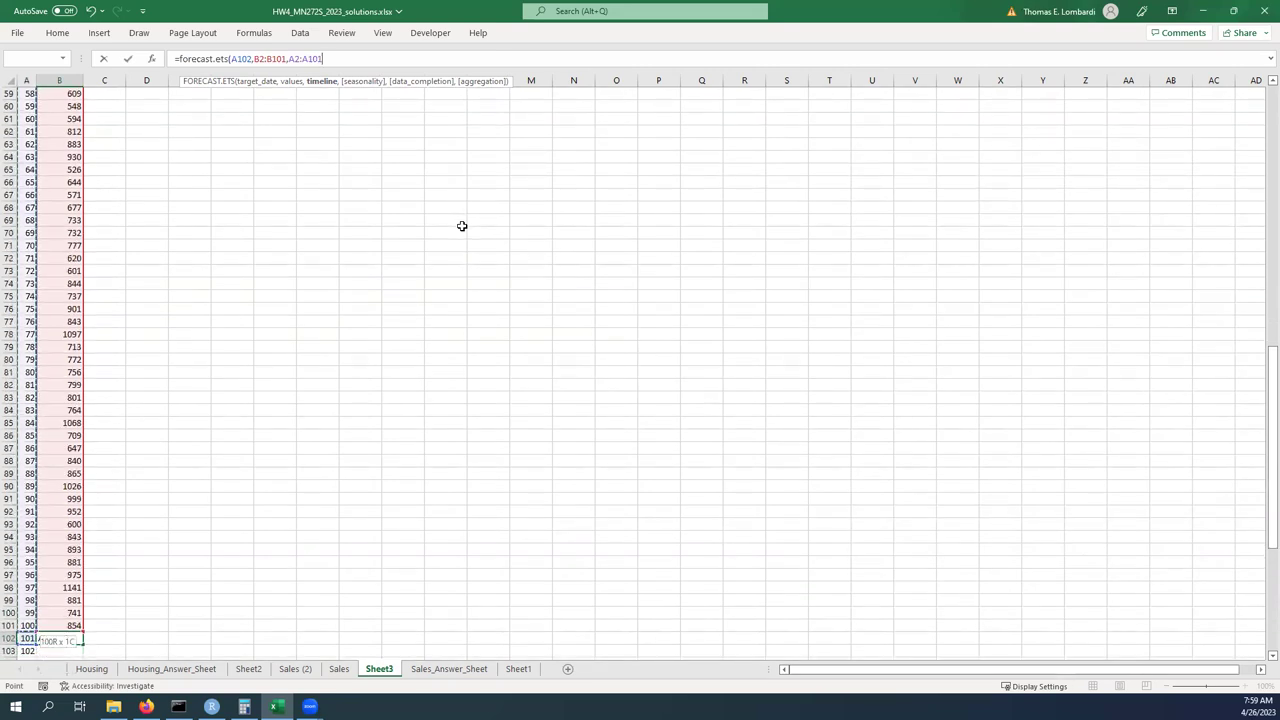
type(",")
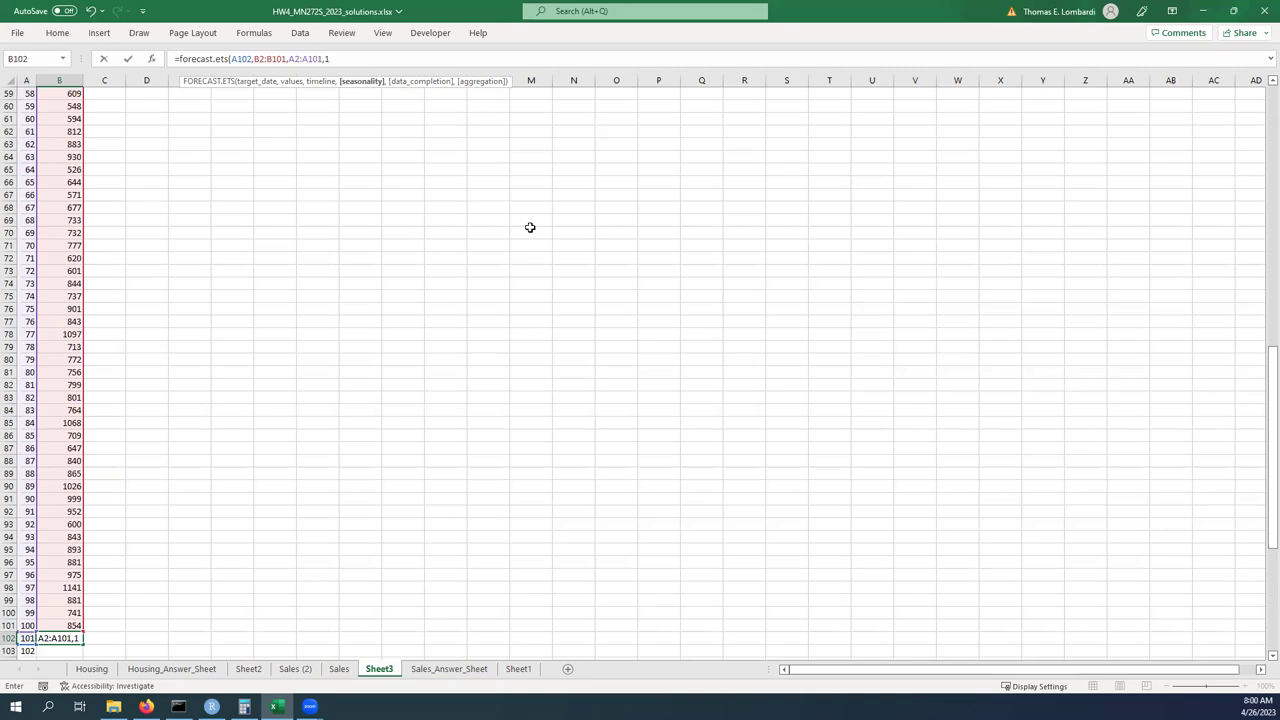
type("1)")
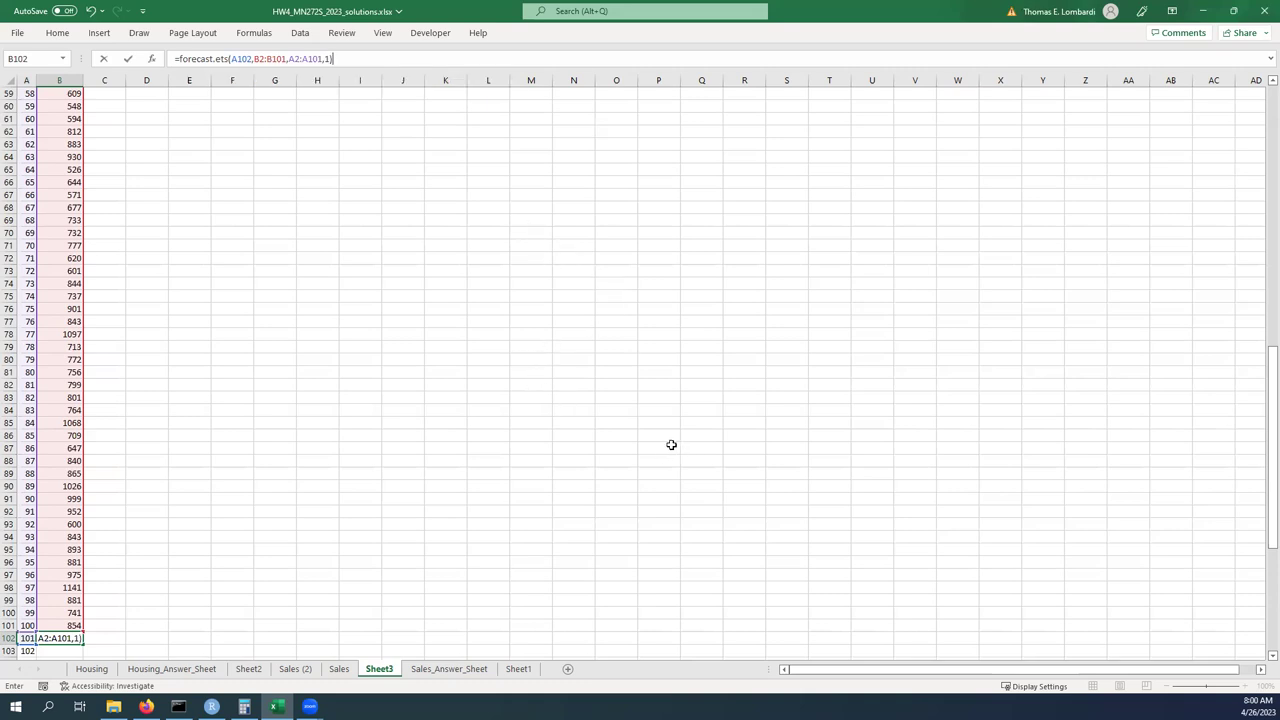
Add $ signs so B102's formula uses $B$2:$B$101 and $A$2:$A$101.
left_click_drag(1261, 502, 1261, 502)
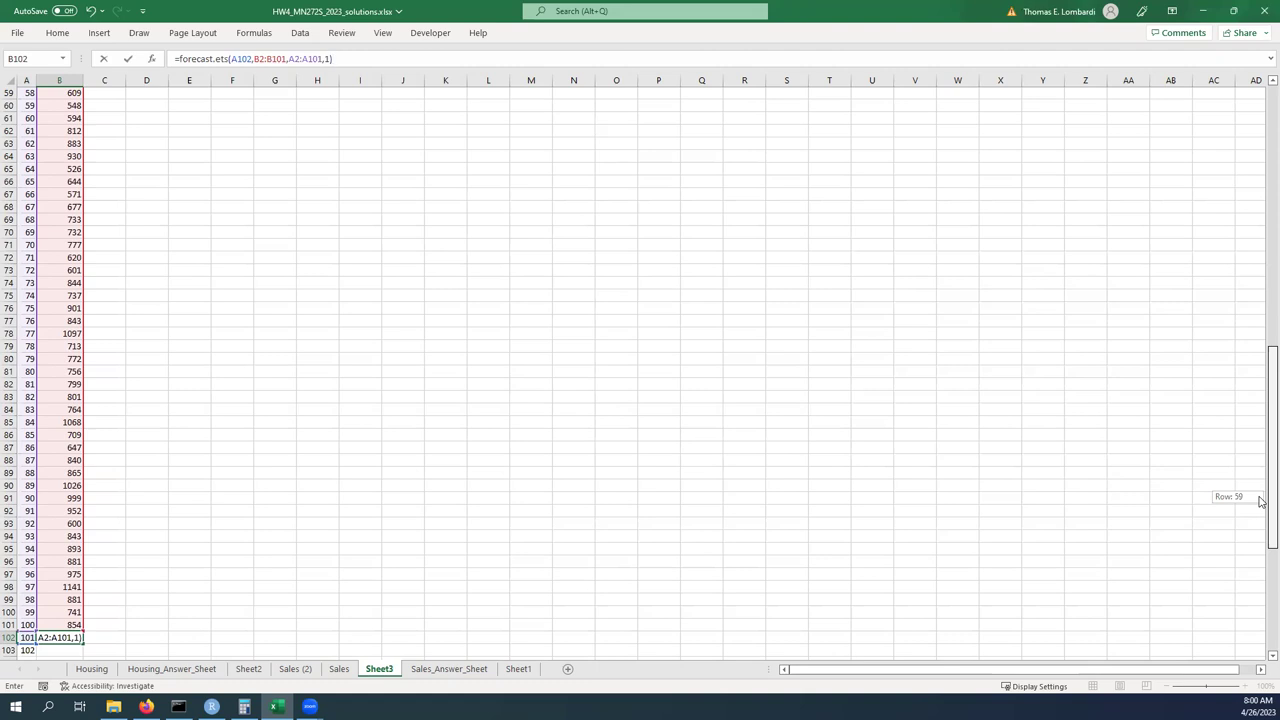
left_click_drag(1260, 500, 1260, 500)
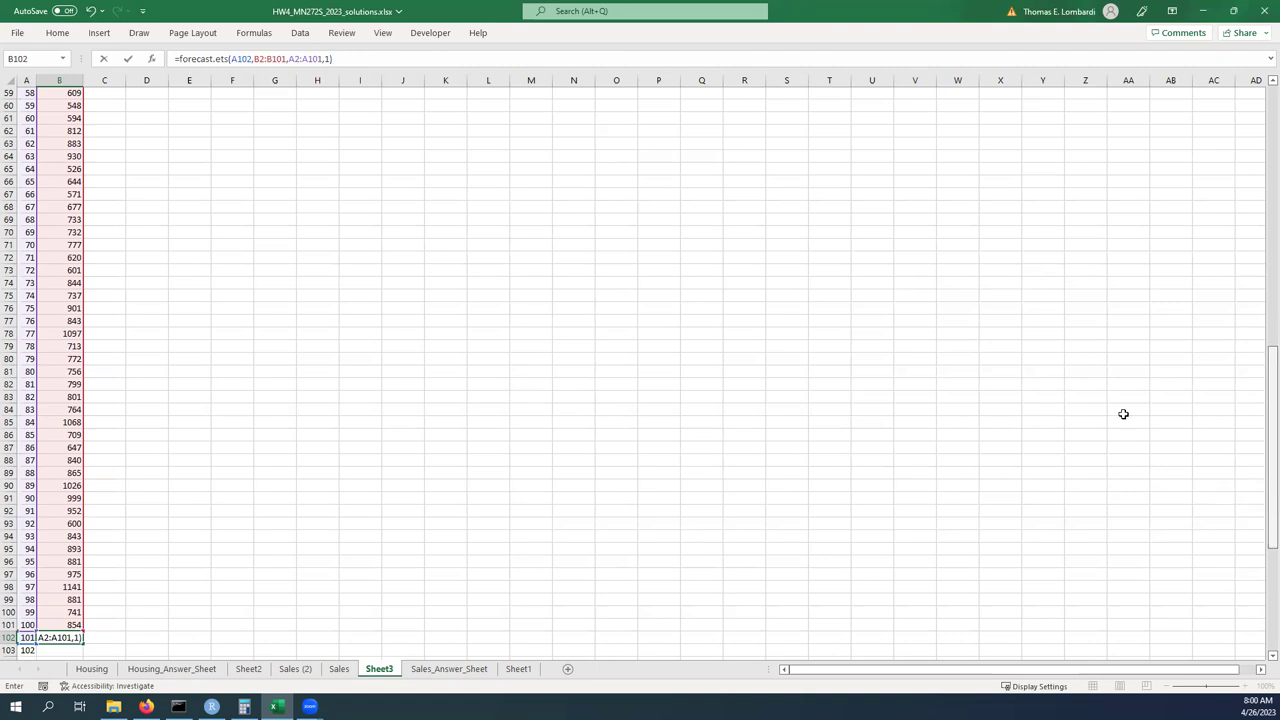
left_click(255, 59)
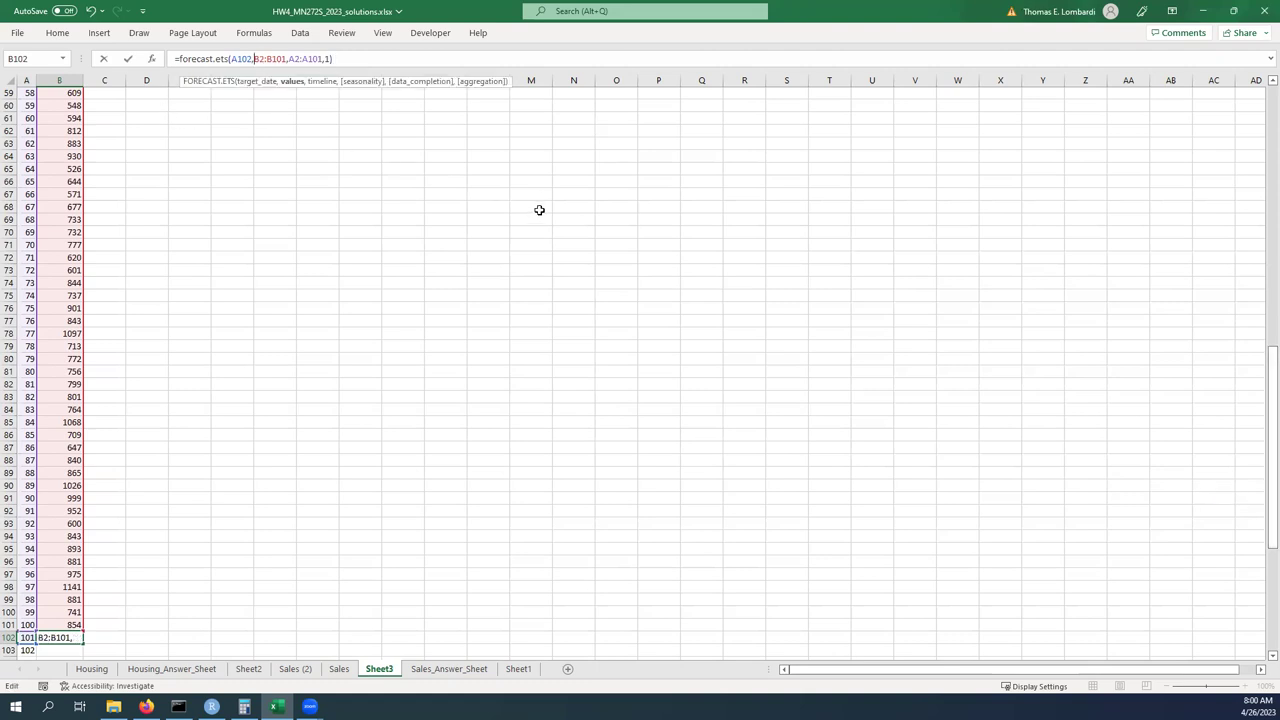
type("$")
key("Right")
type("$B$2:$")
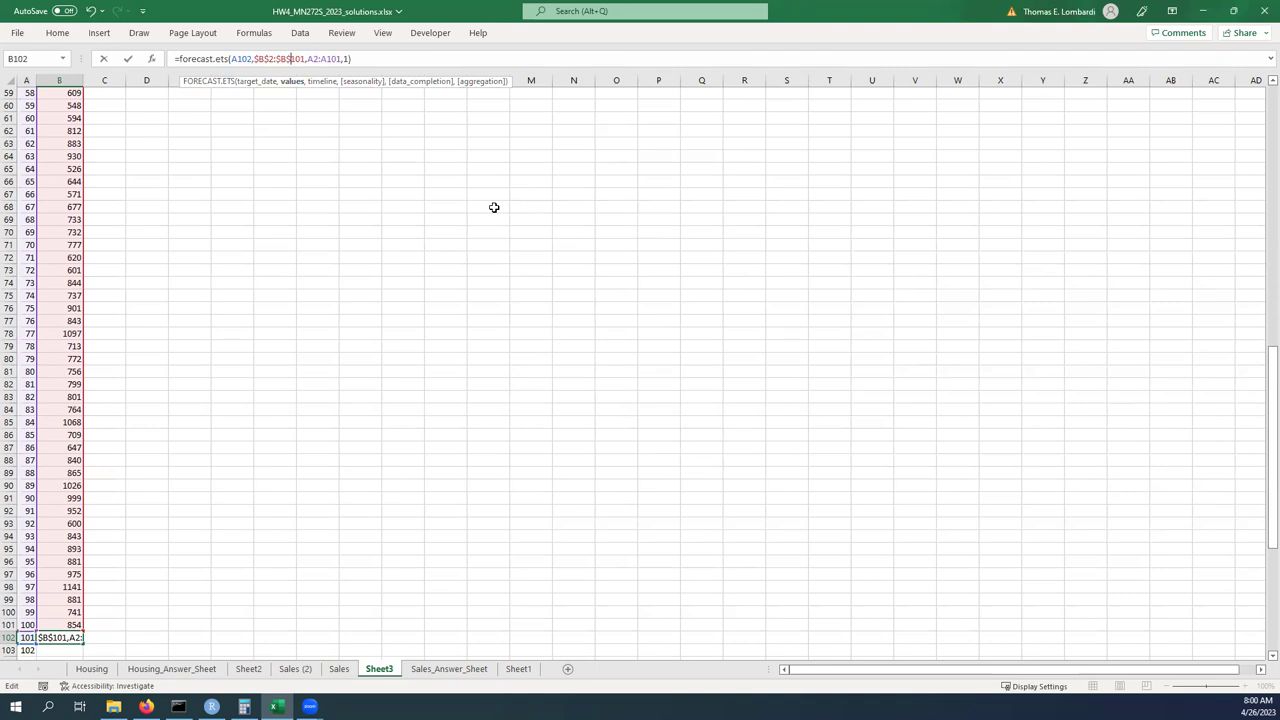
left_click(308, 58)
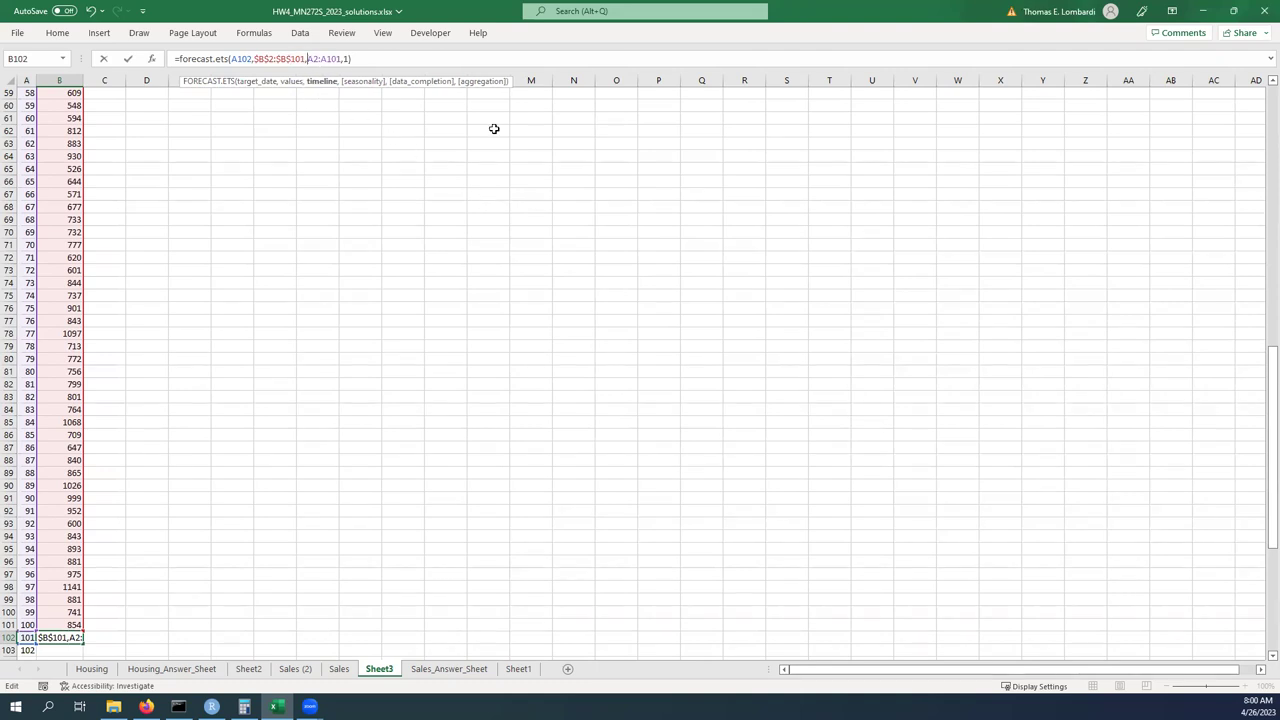
type("$B$")
key("Right")
key("Right")
type("$B$")
Confirm the B102 forecast and reduce it to two decimals, showing 885.48.
left_click(128, 63)
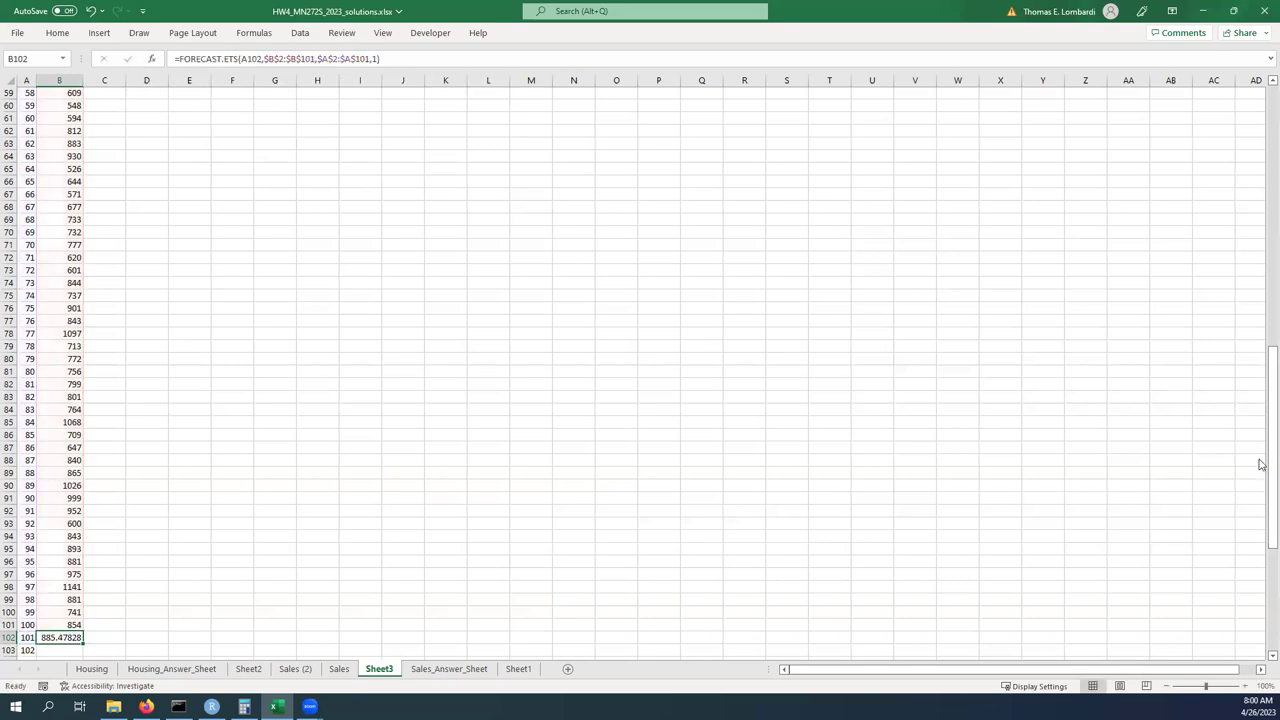
left_click_drag(1260, 451, 1262, 603)
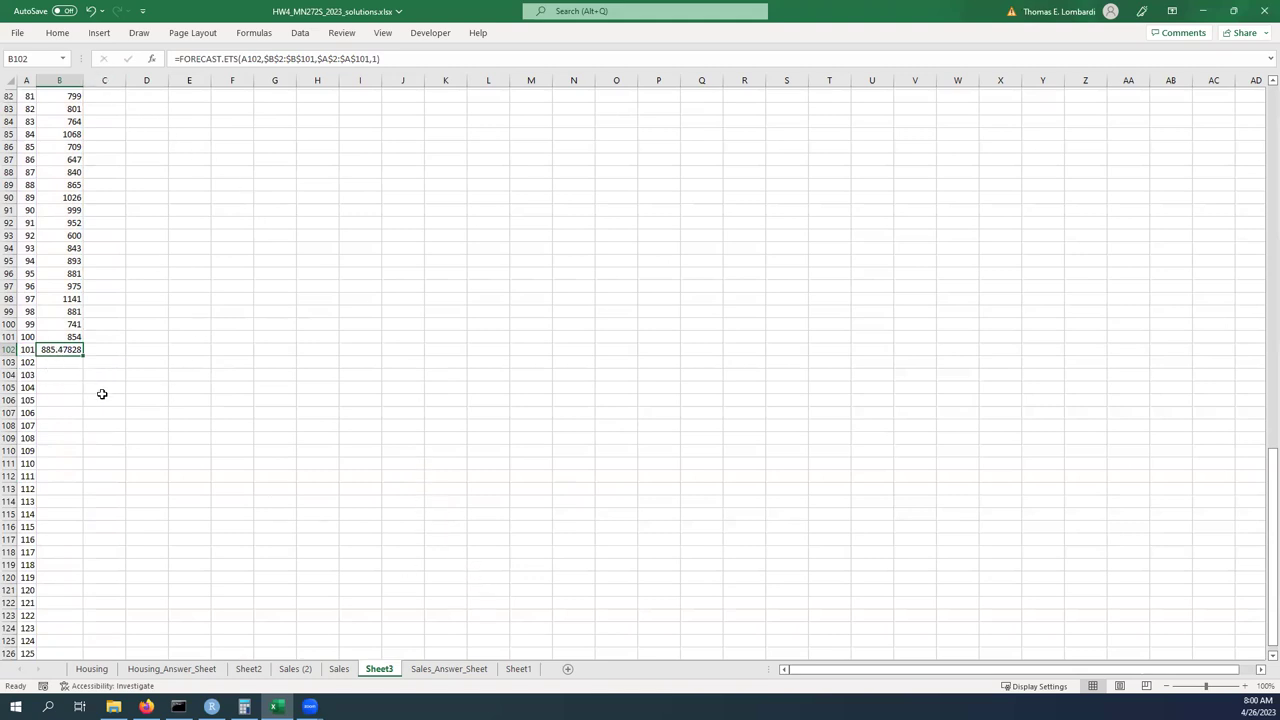
left_click(76, 37)
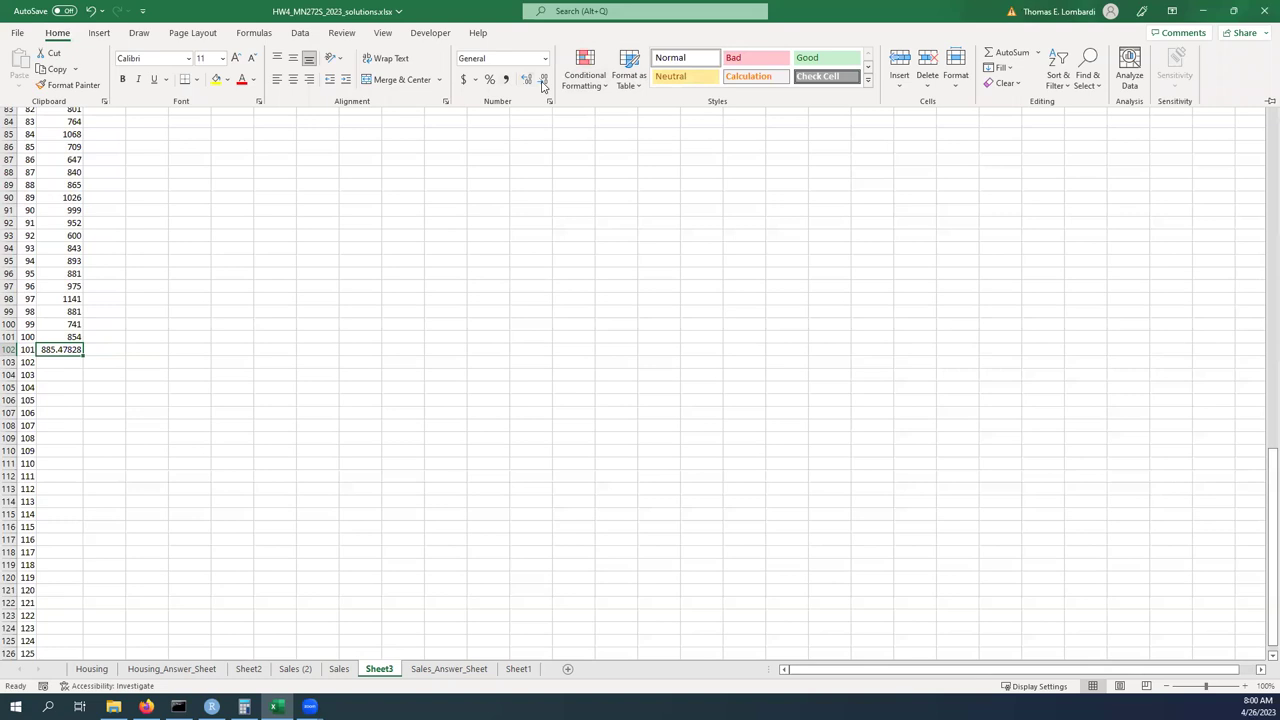
left_click(542, 80)
left_click(542, 80)
left_click(543, 84)
left_click(242, 672)
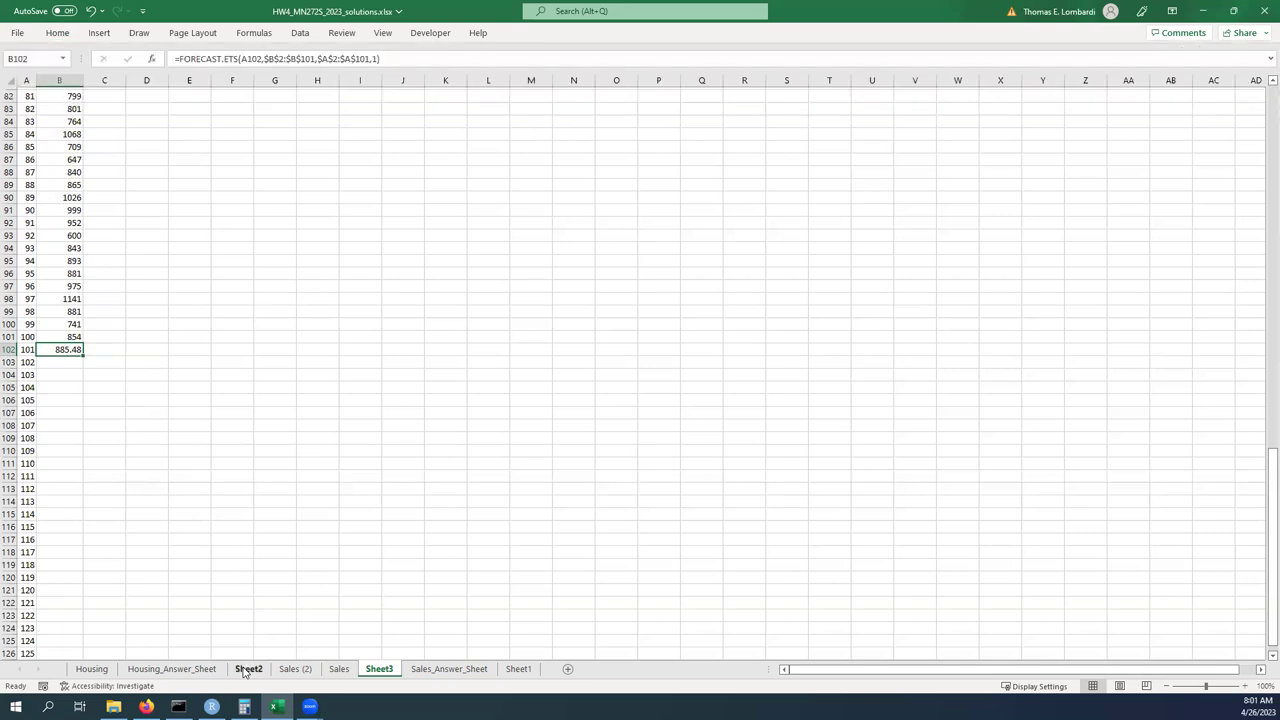
Compare with Sheet2's forecast formula in C102 for period 101, then return to Sheet3.
left_click(242, 672)
scroll(380, 535, "down", 6)
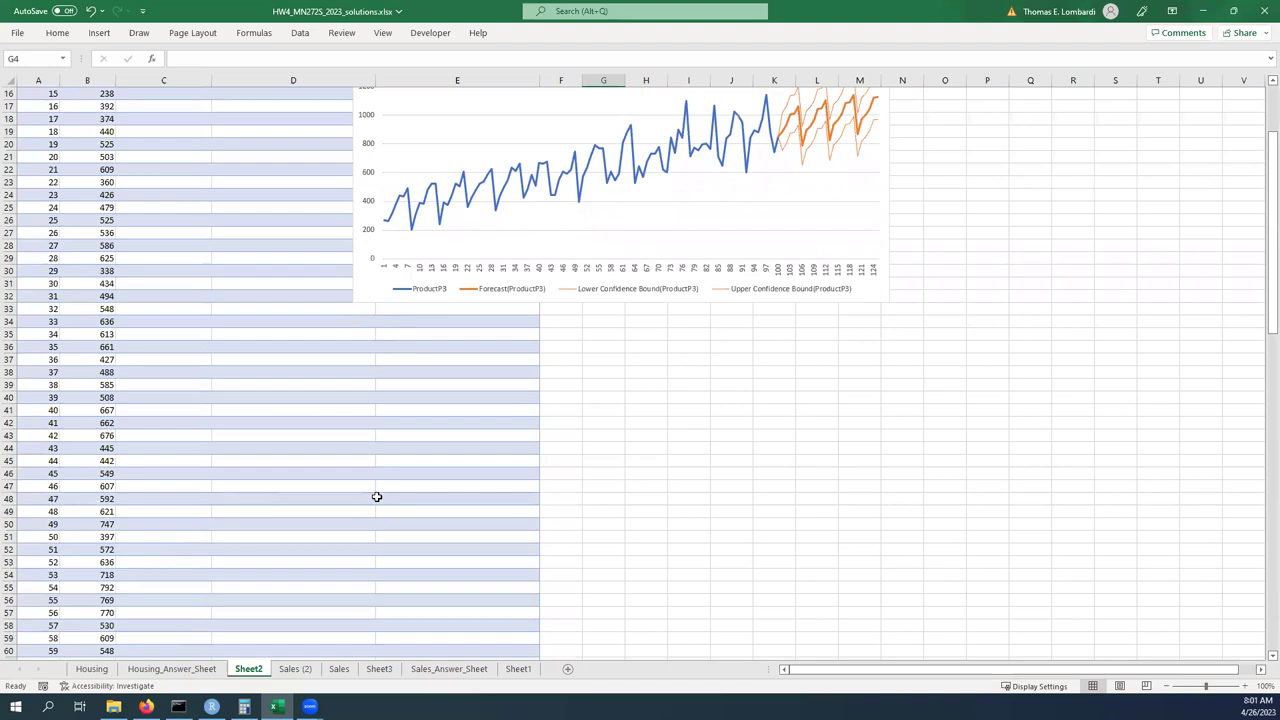
scroll(320, 530, "down", 20)
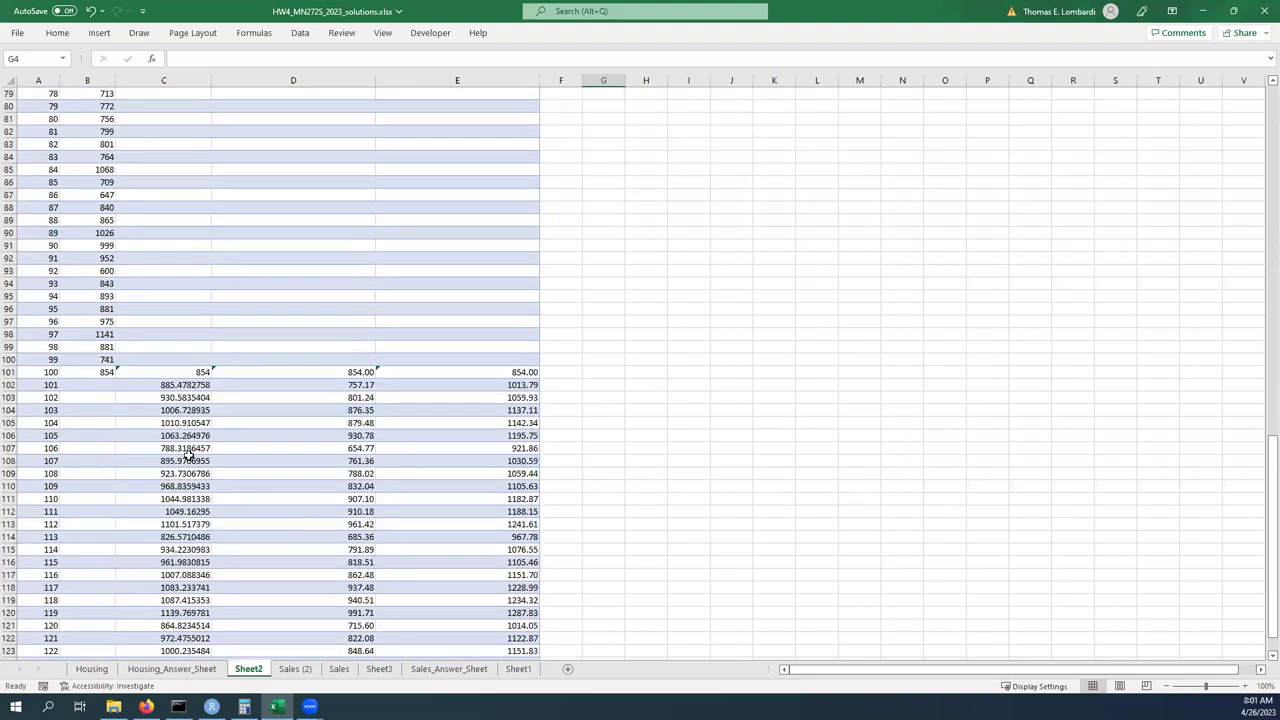
left_click(152, 387)
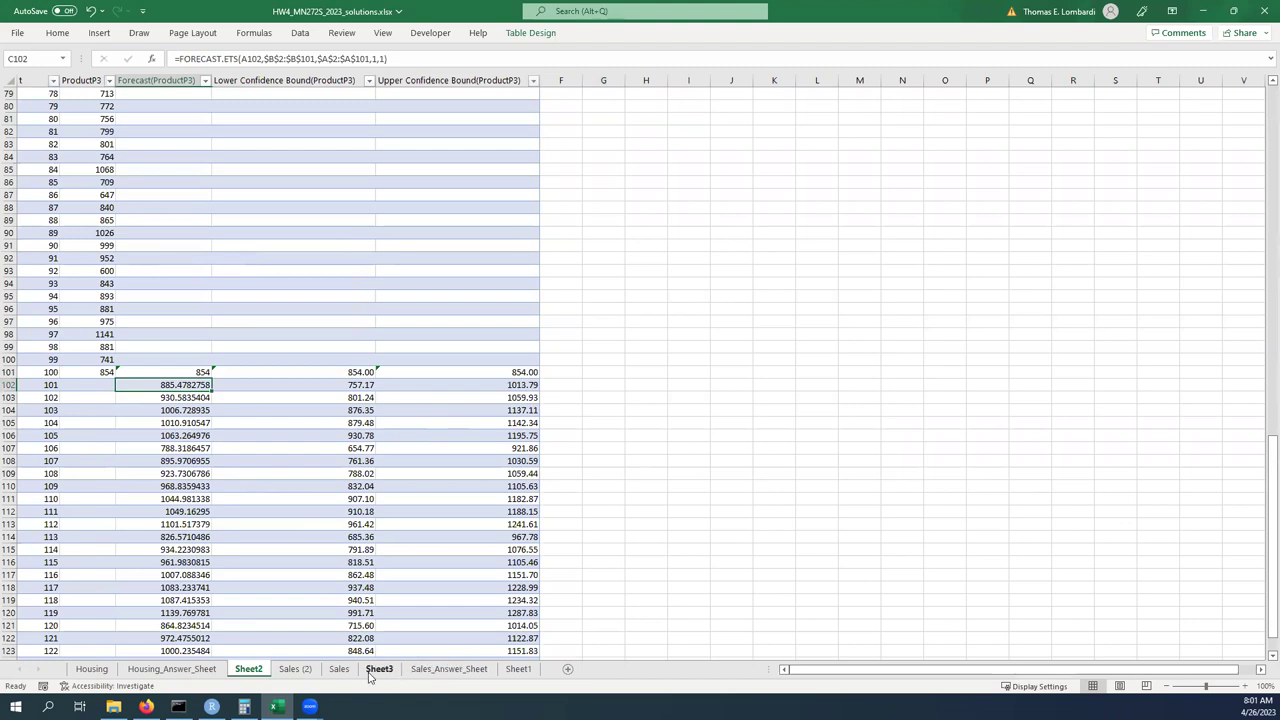
left_click(378, 669)
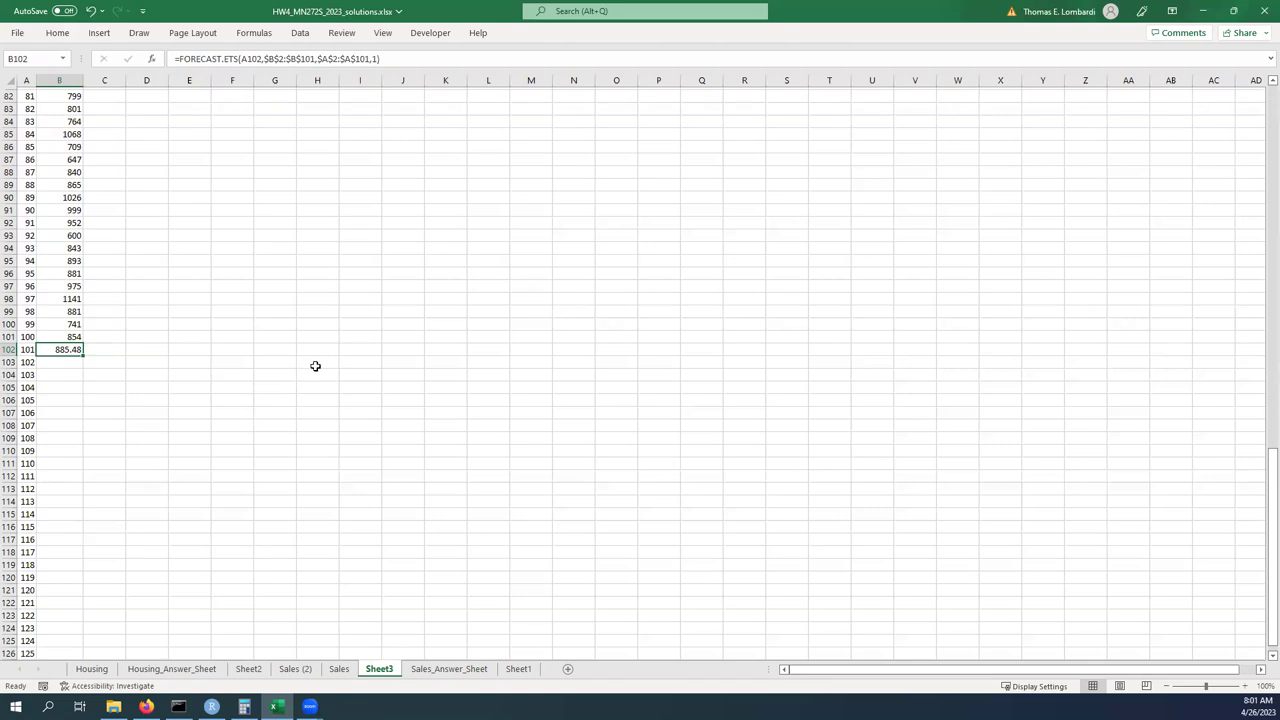
Fill B102's forecast down to B126 and verify B126's references, ending at 1125.67.
scroll(305, 323, "down", 2)
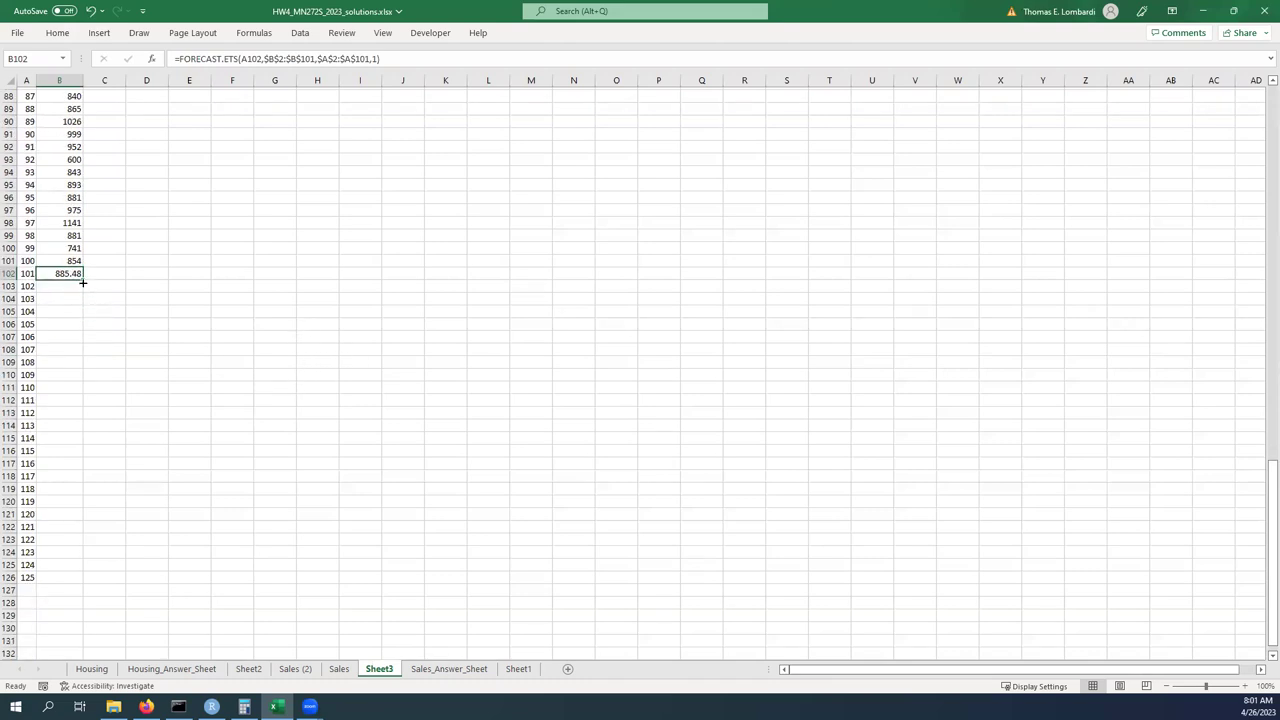
left_click_drag(83, 281, 70, 579)
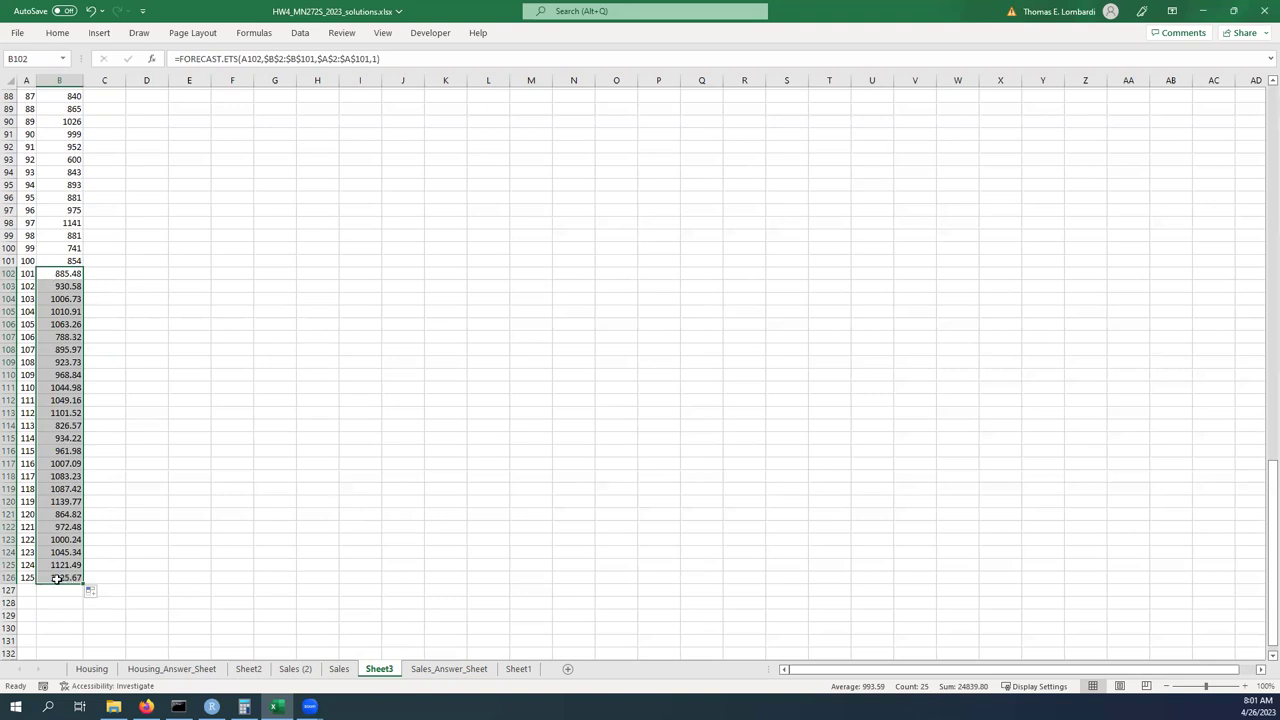
left_click(57, 578)
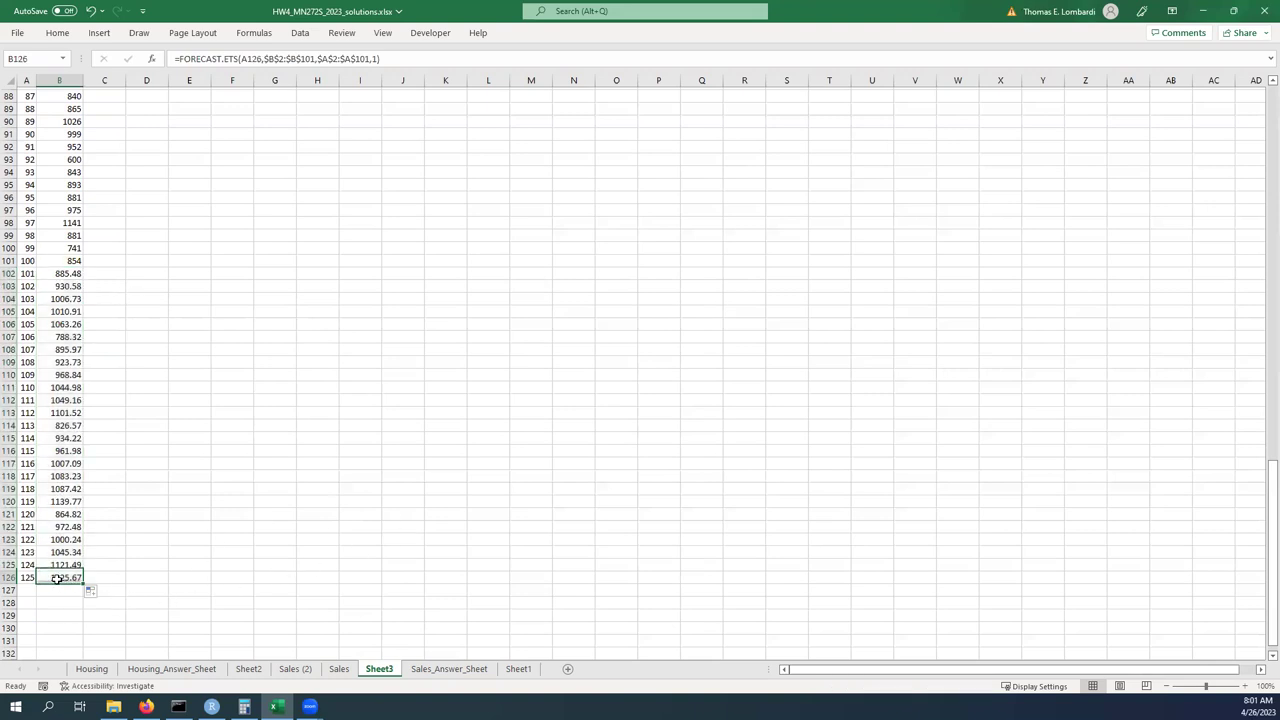
left_click(252, 58)
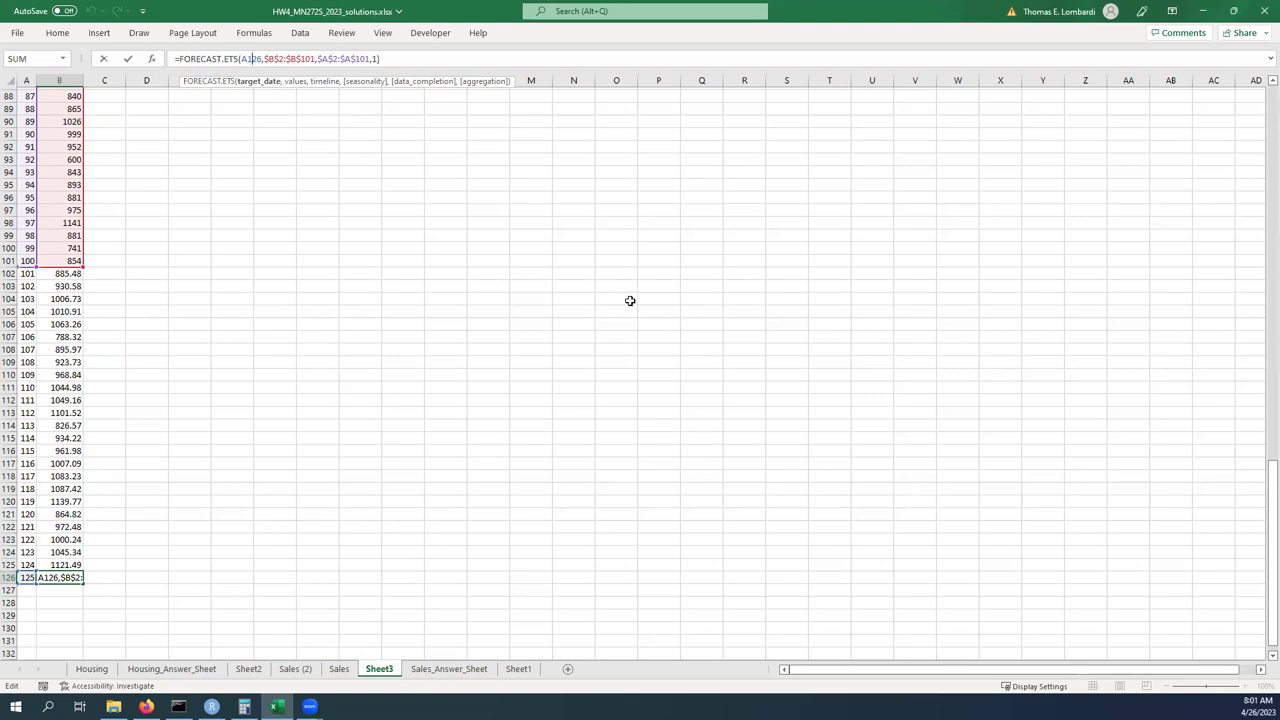
left_click(128, 60)
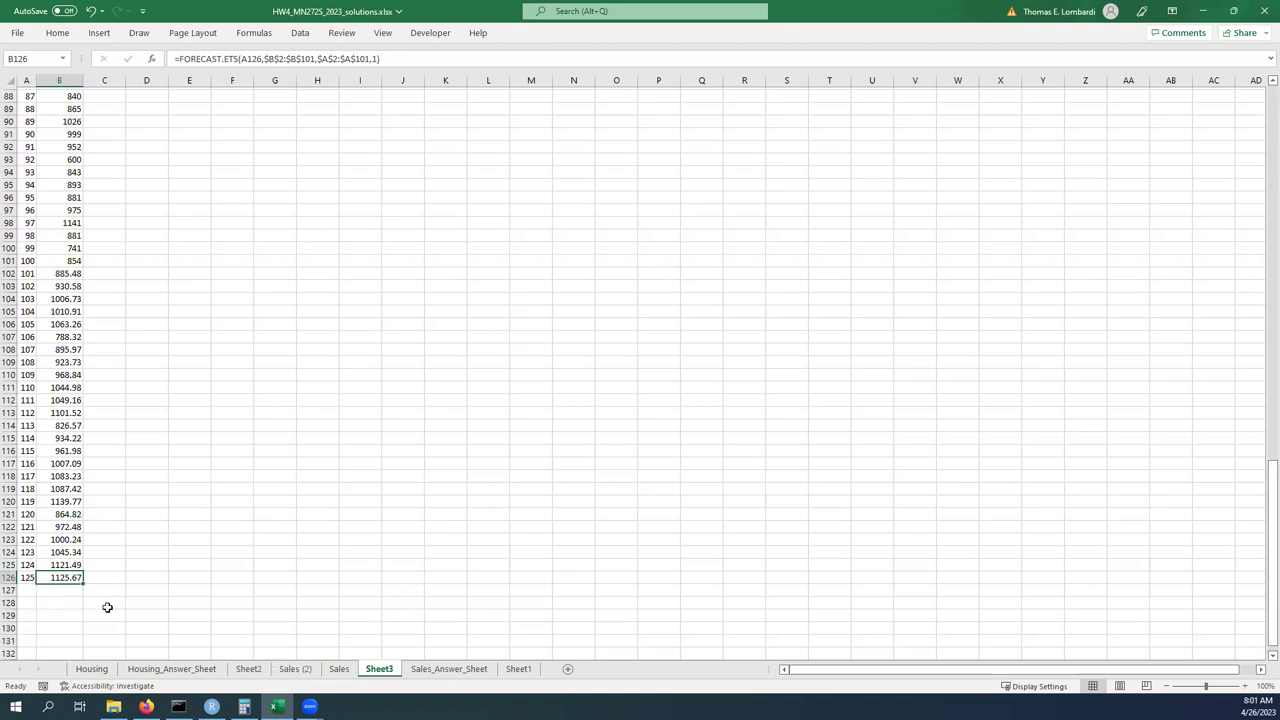
left_click(249, 674)
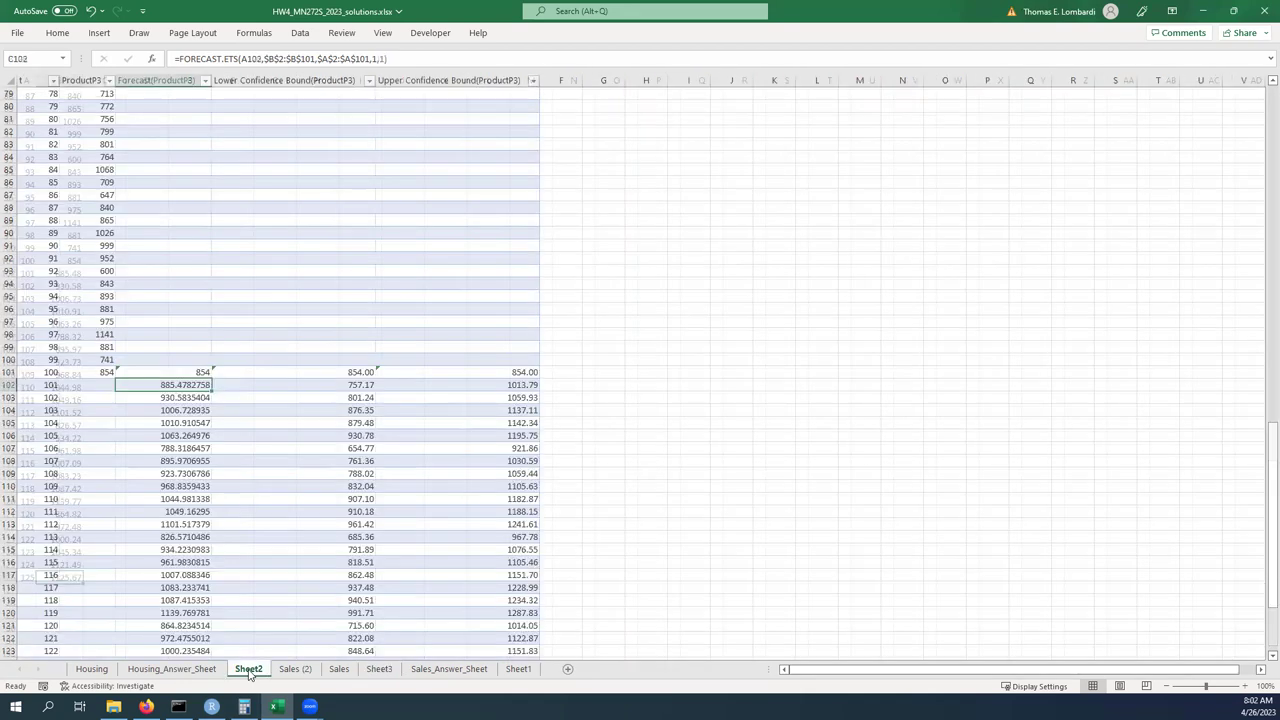
scroll(358, 487, "down", 4)
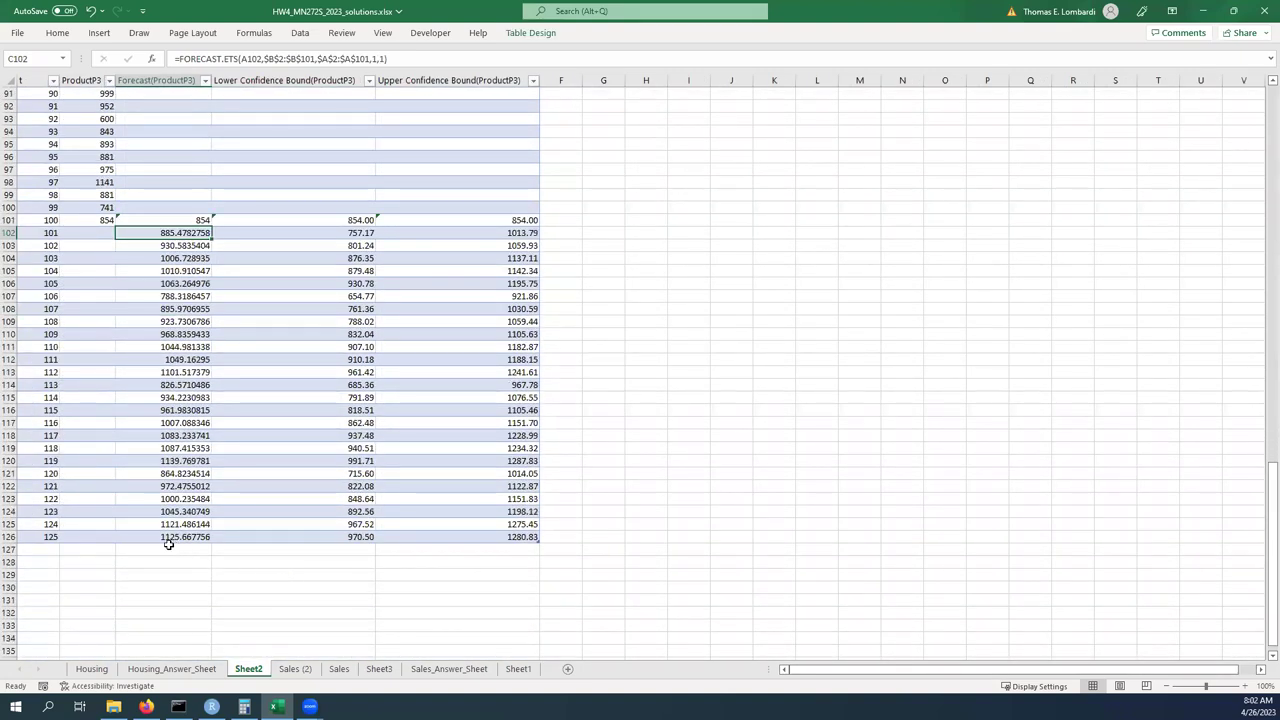
left_click(378, 669)
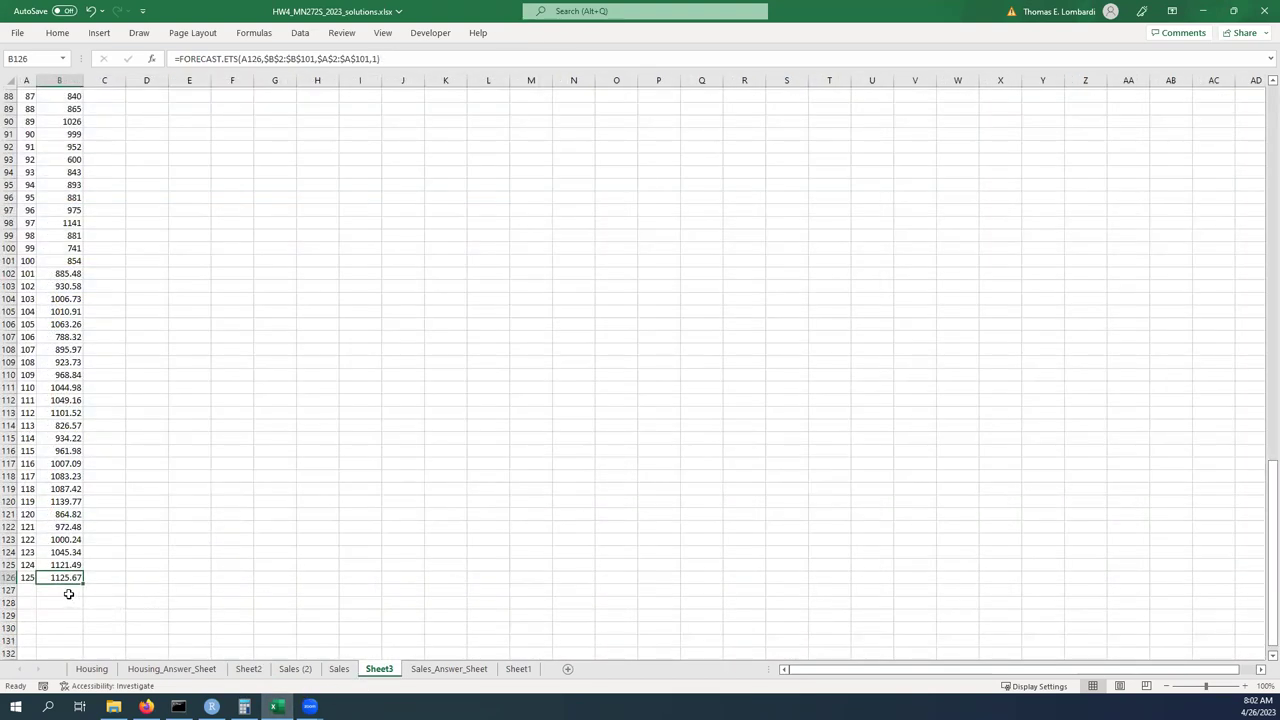
left_click(246, 669)
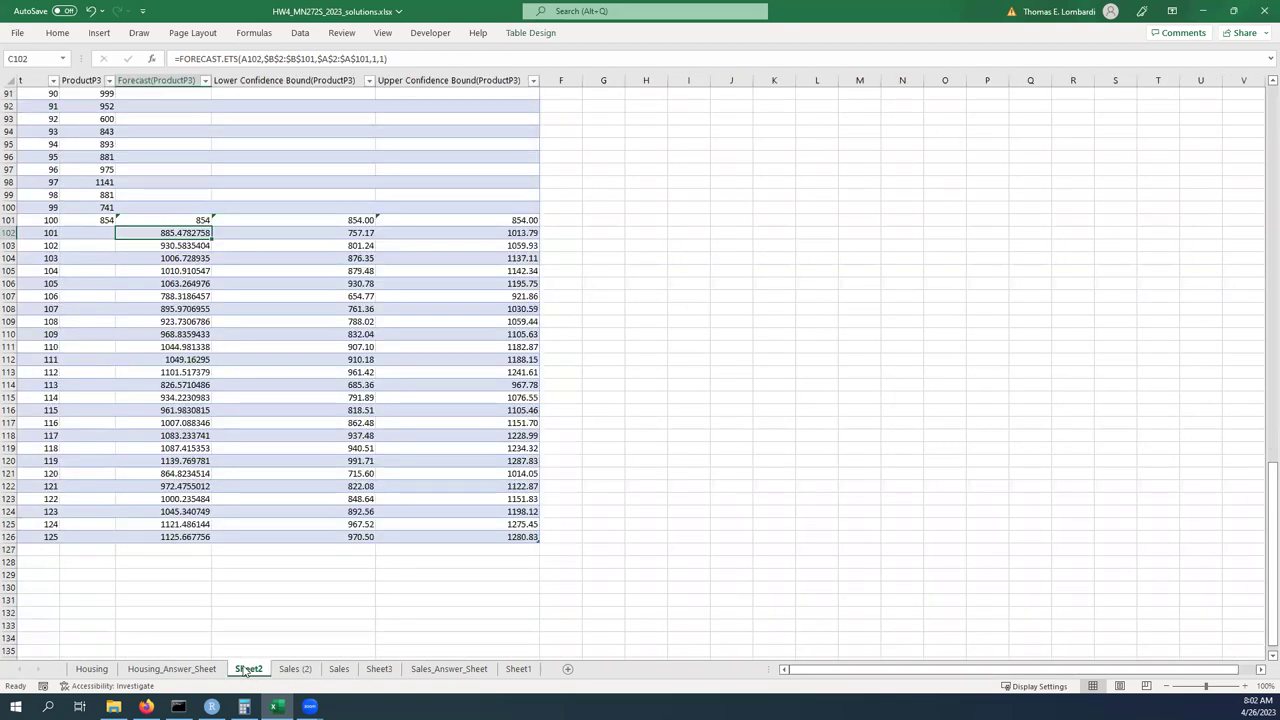
left_click(378, 669)
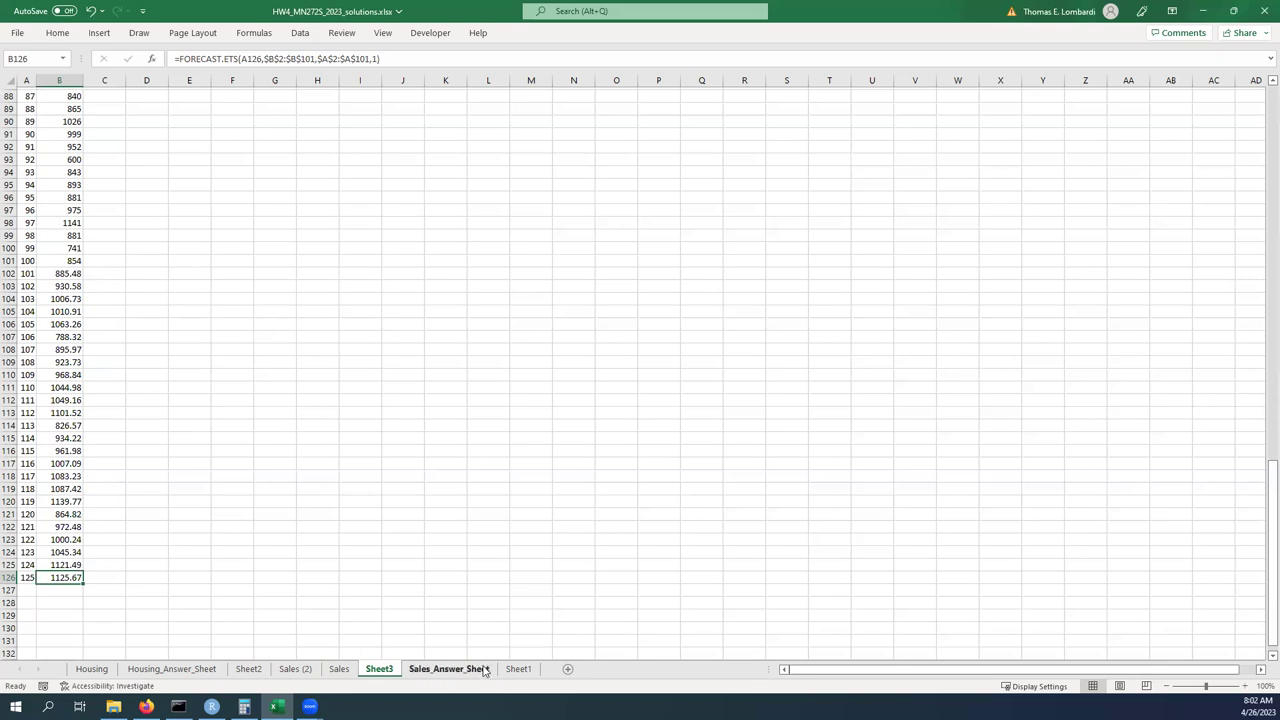
left_click(249, 669)
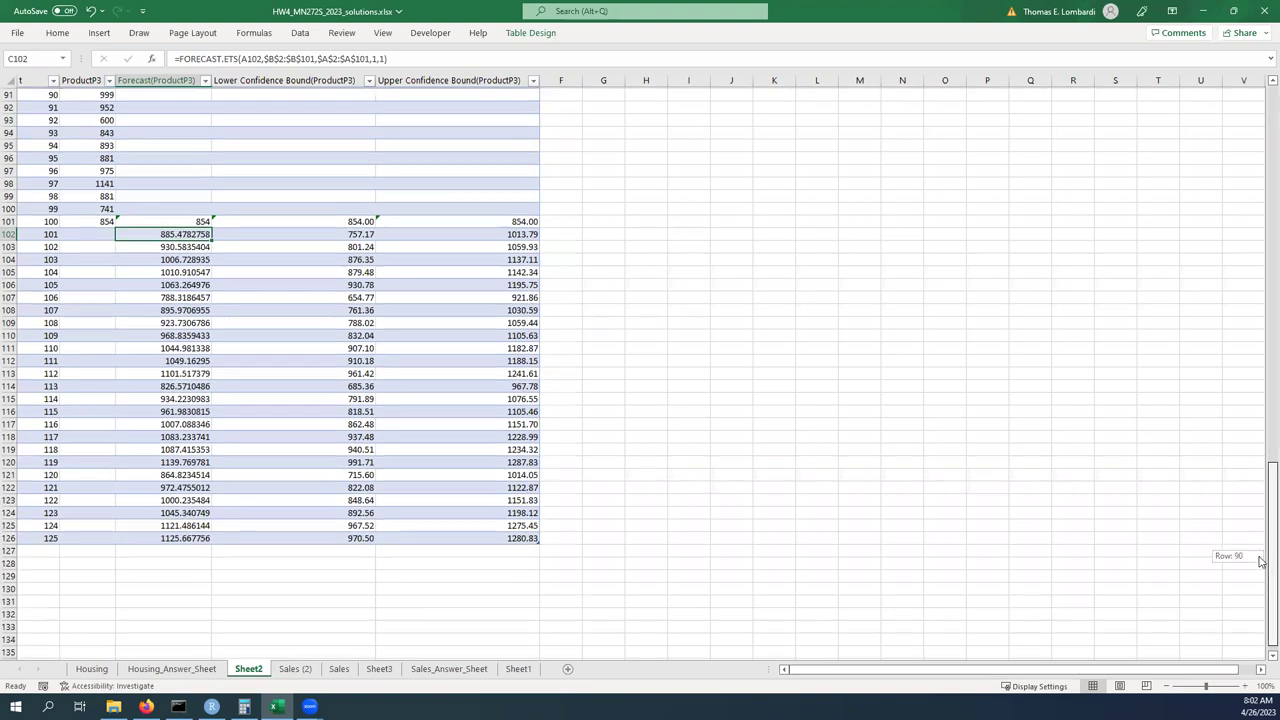
scroll(1260, 172, "up", 20)
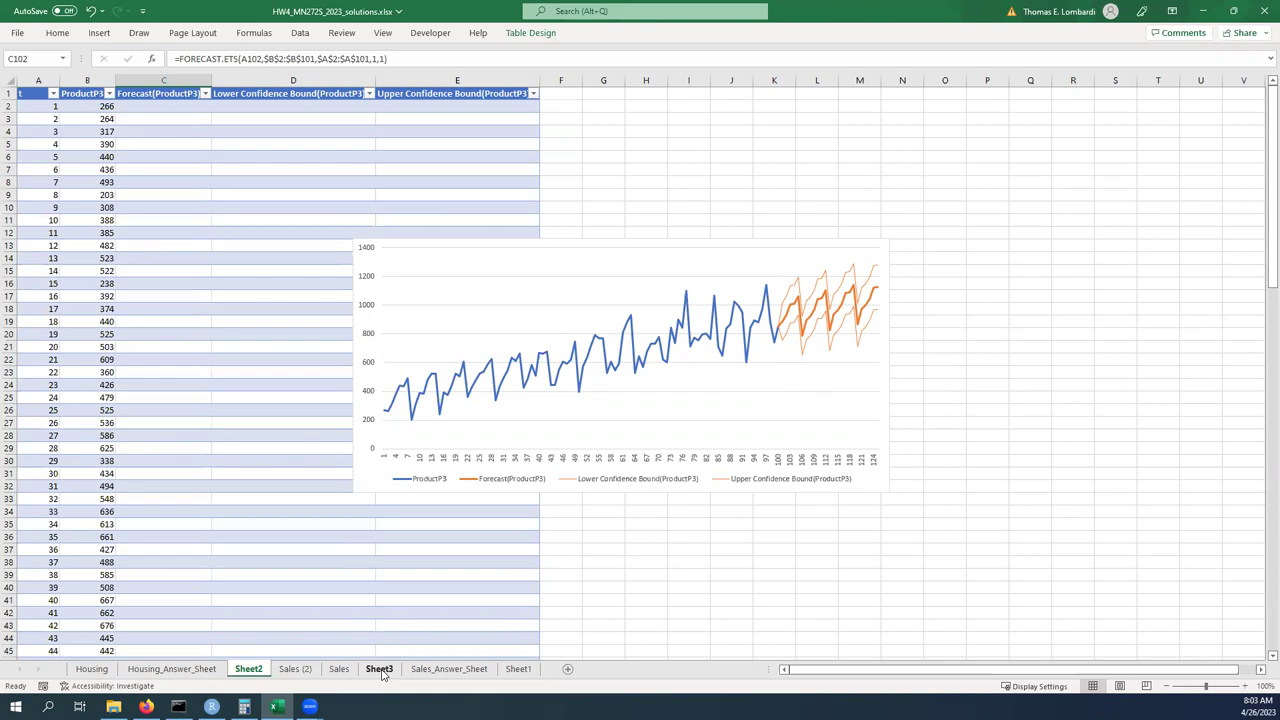
left_click(379, 669)
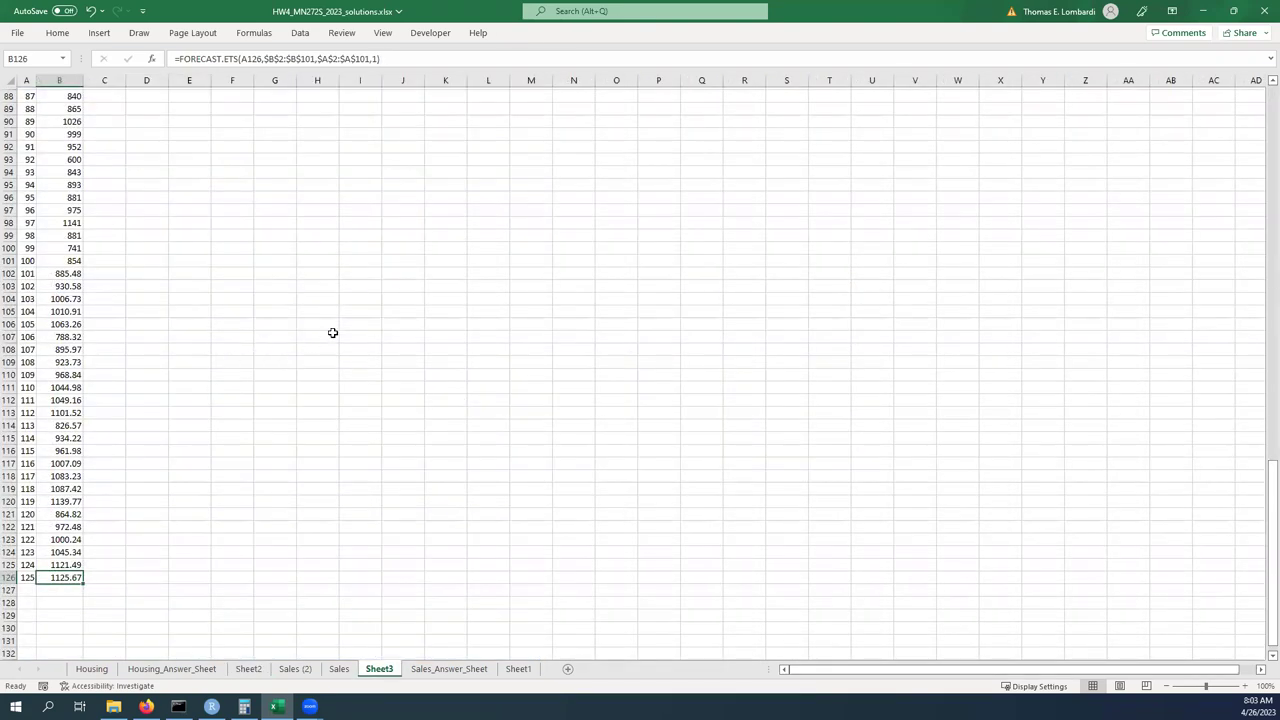
left_click(97, 273)
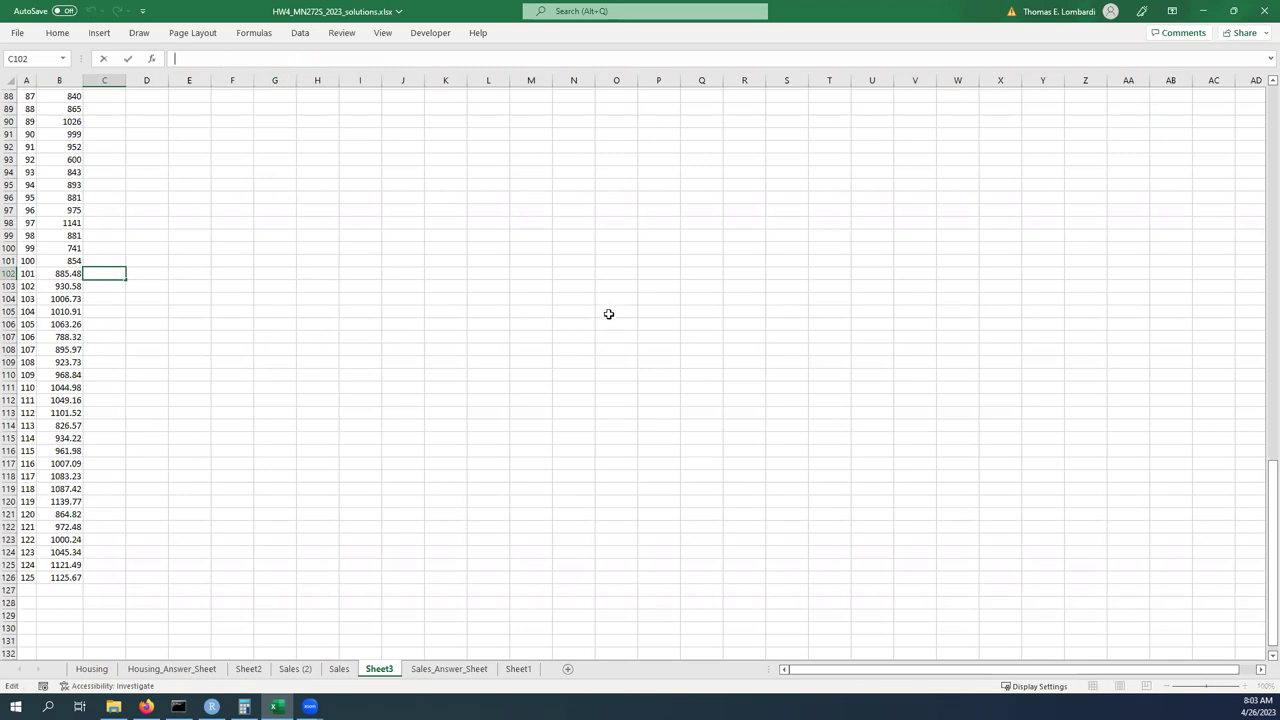
Start =FORECAST.ETS.CONFINT in C102 with target A102 and sales values B2:B101.
type("=for")
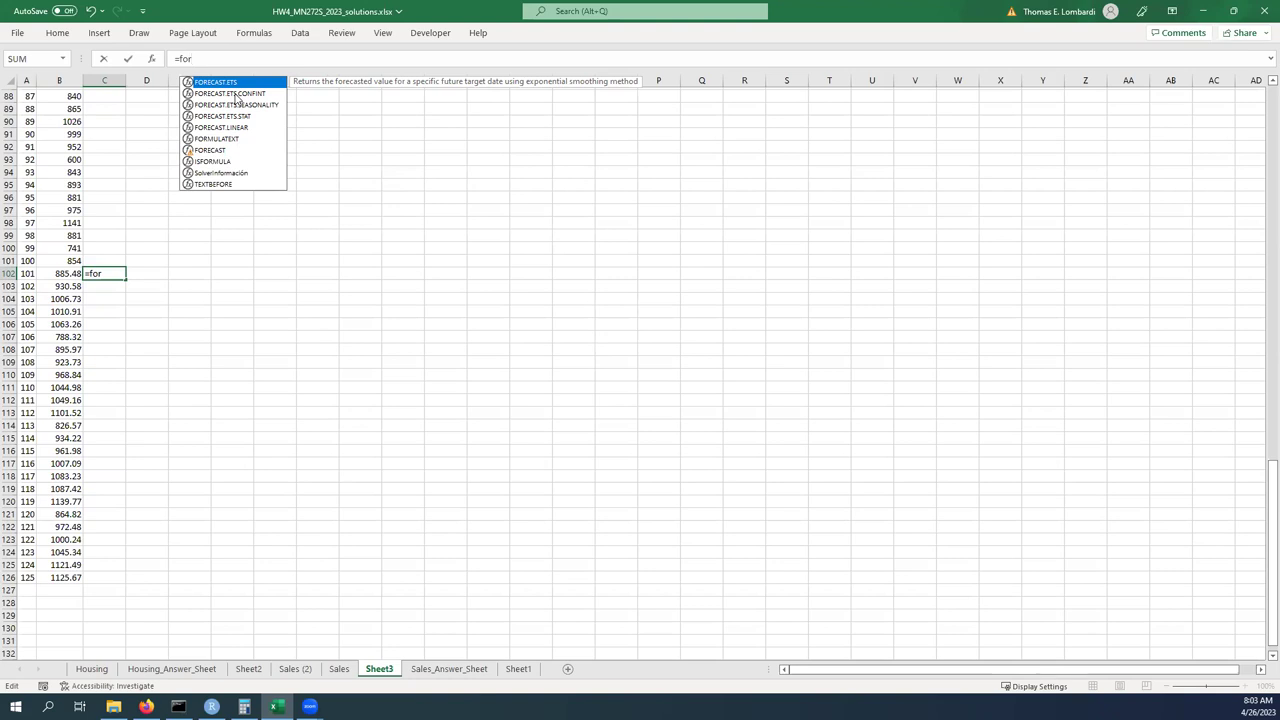
double_click(235, 94)
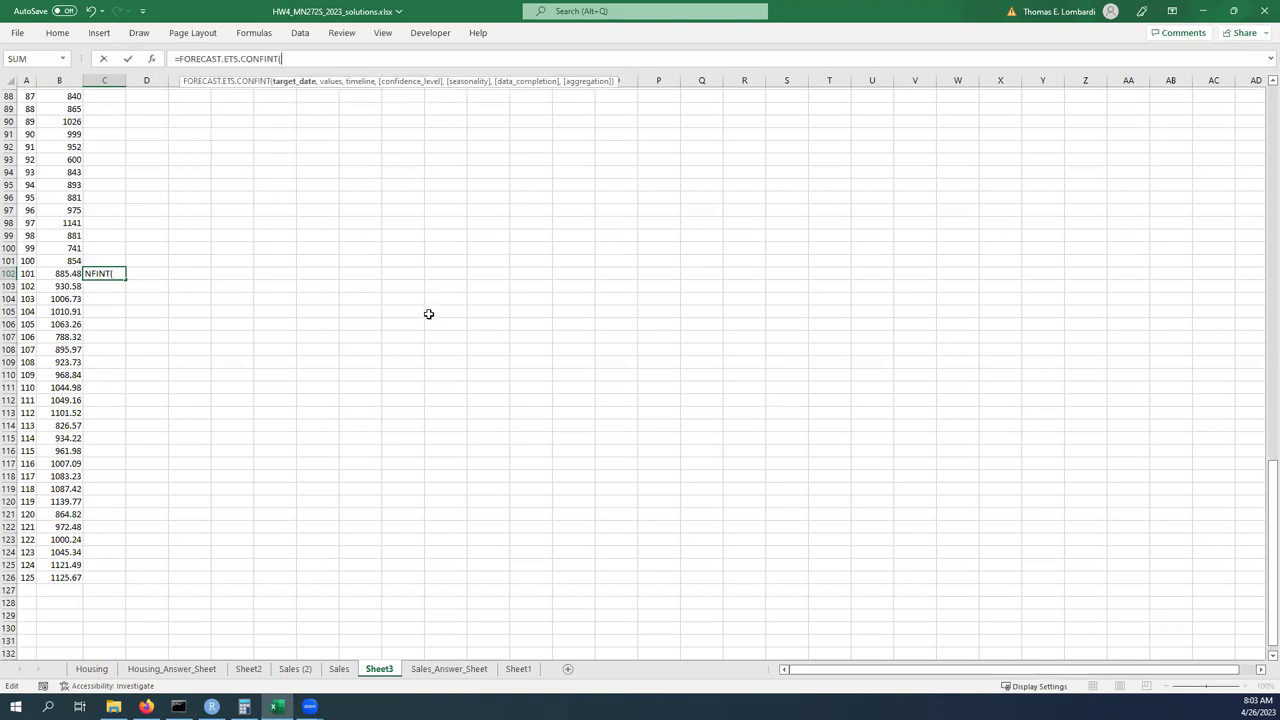
left_click(25, 273)
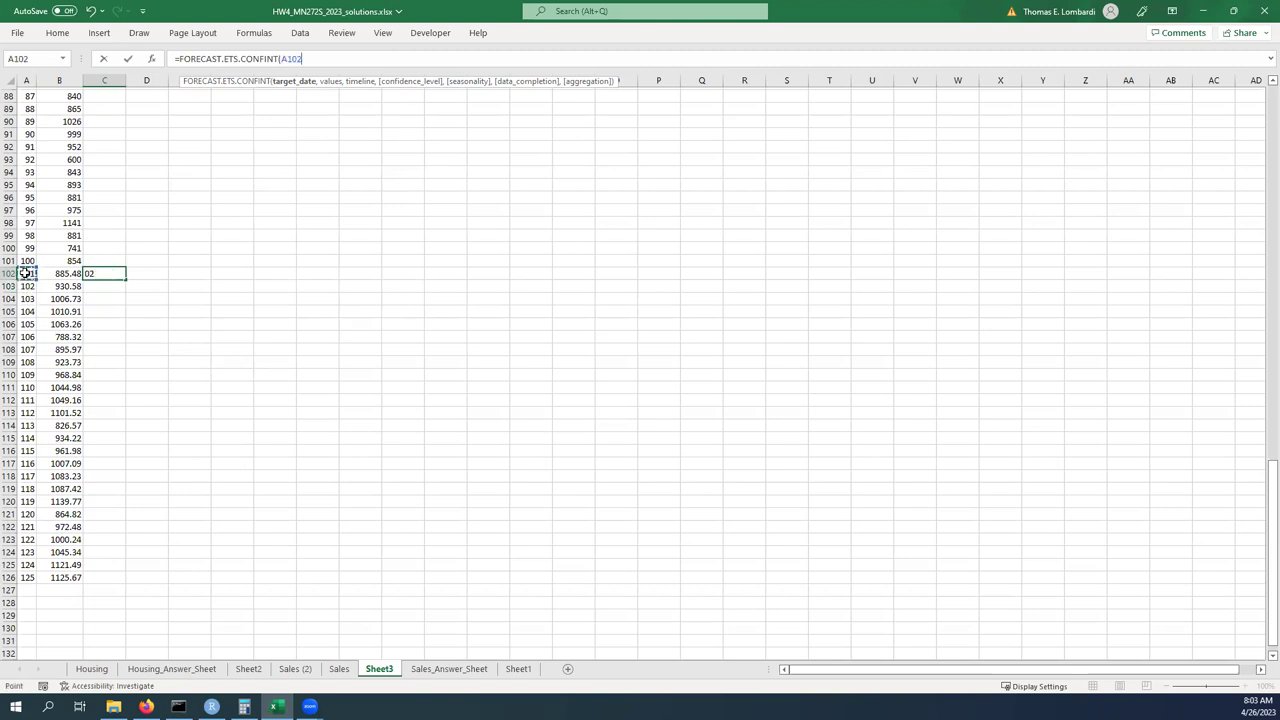
type(",")
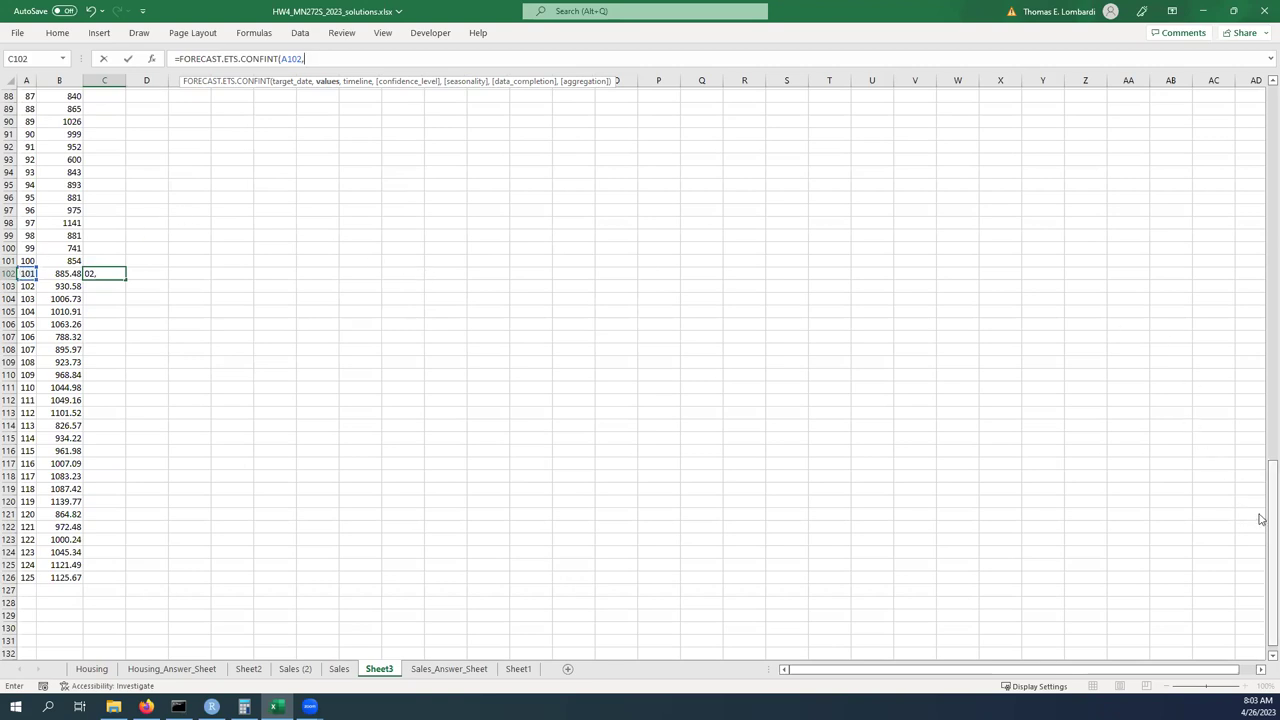
left_click_drag(1261, 519, 1262, 103)
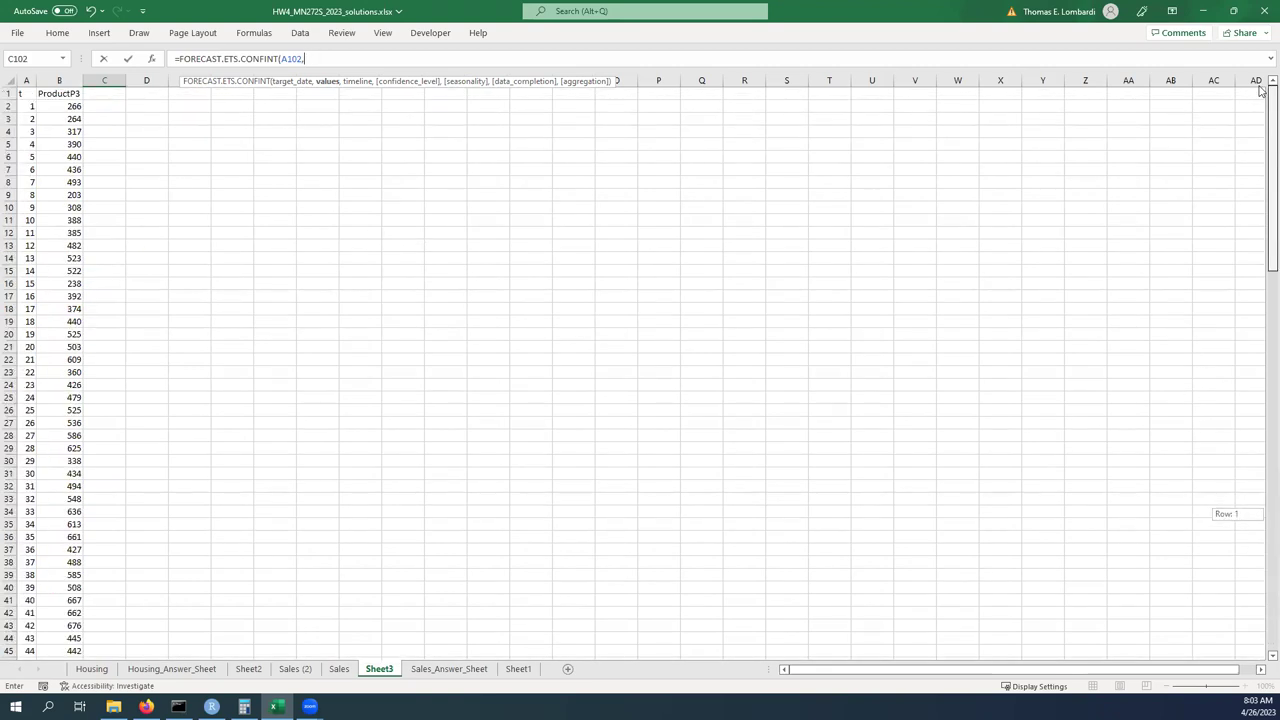
left_click(74, 107)
key("shift+Down")
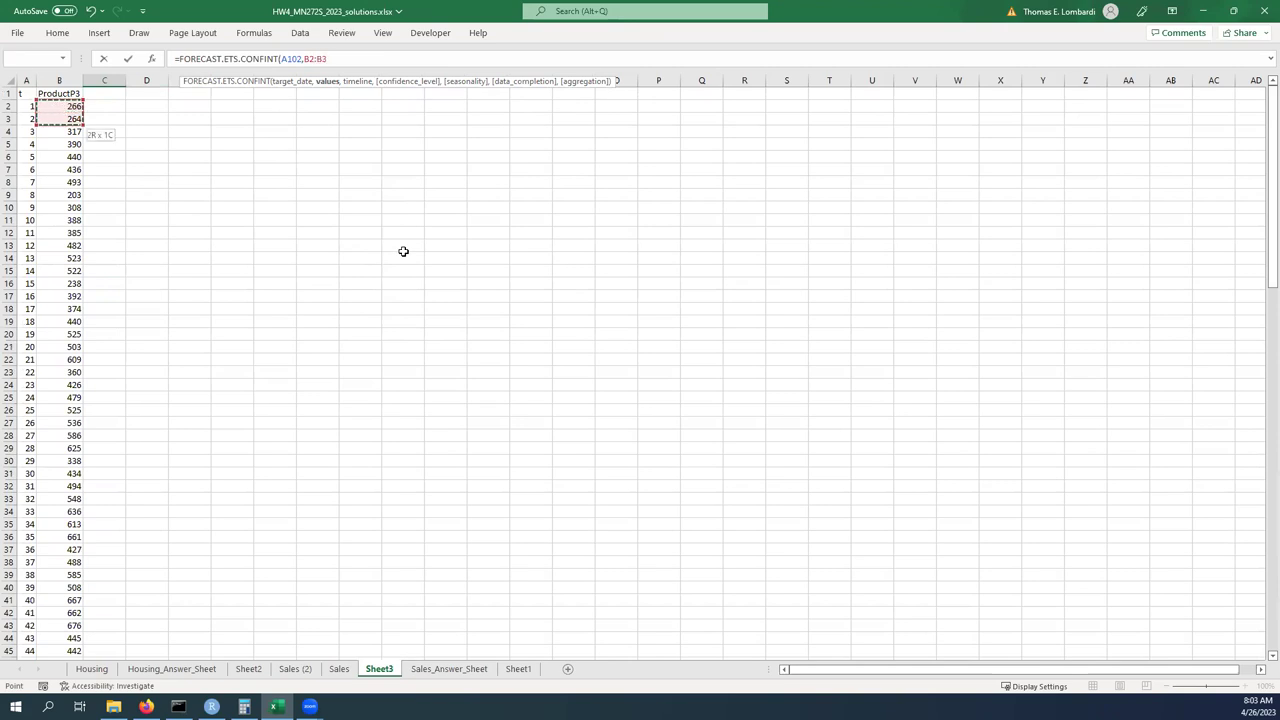
key("shift+Down")
key("shift+Down")
key("shift+Down")
key("shift+Down")
key("shift+Down")
key("shift+Down")
key("shift+Down")
key("shift+Down")
key("shift+Down")
key("shift+Down")
key("shift+Down")
key("shift+Down")
key("shift+Down")
key("shift+Down")
key("shift+Down")
key("shift+Down")
key("shift+Down")
key("shift+Down")
key("shift+Down")
key("shift+Down")
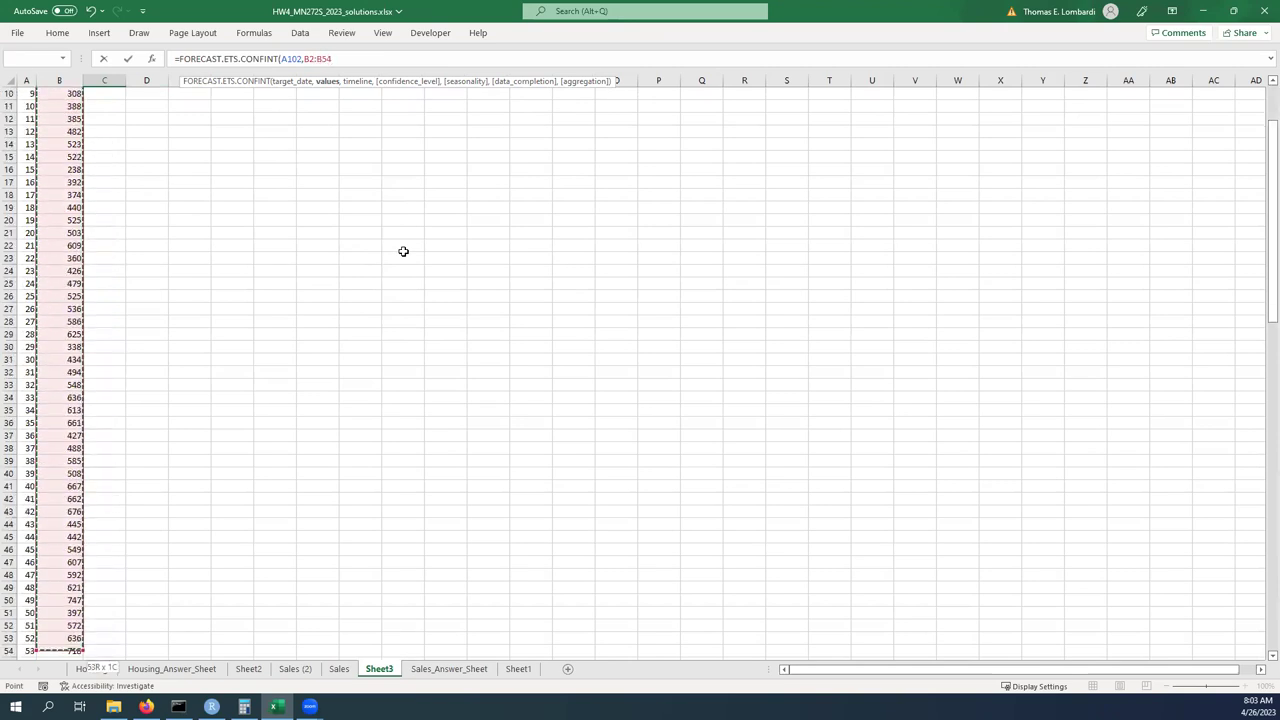
key("shift+Down")
key("shift+Down")
key("shift+Down")
key("shift+Down")
key("shift+Down")
key("shift+Down")
key("shift+Down")
key("shift+Down")
key("shift+Down")
key("shift+Down")
key("shift+Down")
key("shift+Down")
key("shift+Down")
key("shift+Down")
key("shift+Down")
key("shift+Down")
key("shift+Down")
key("shift+Down")
key("shift+Down")
key("shift+Down")
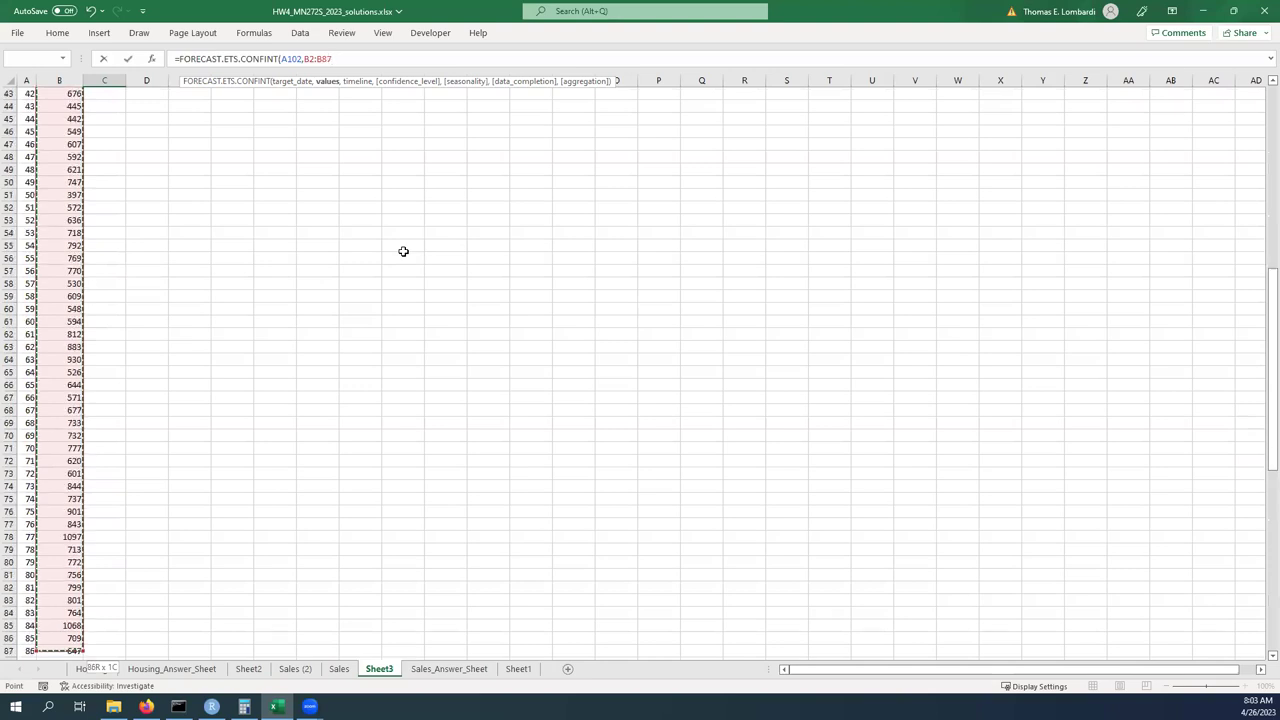
key("shift+Down")
key("shift+Down")
key("shift+Down")
key("shift+Down")
key("shift+Down")
key("shift+Down")
key("shift+Down")
key("shift+Down")
key("shift+Down")
key("shift+Down")
key("shift+Down")
key("shift+Down")
key("shift+Down")
key("shift+Down")
key("shift+Down")
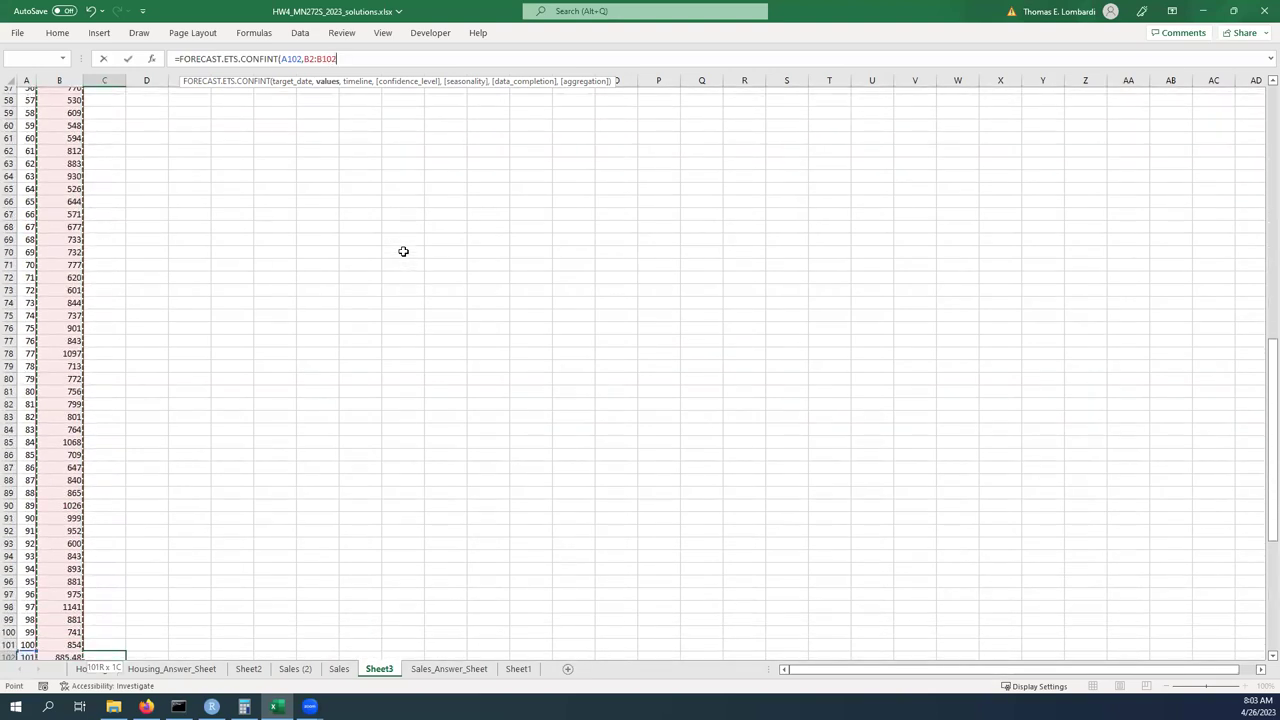
key("shift+Down")
key("shift+Up")
key("shift+Up")
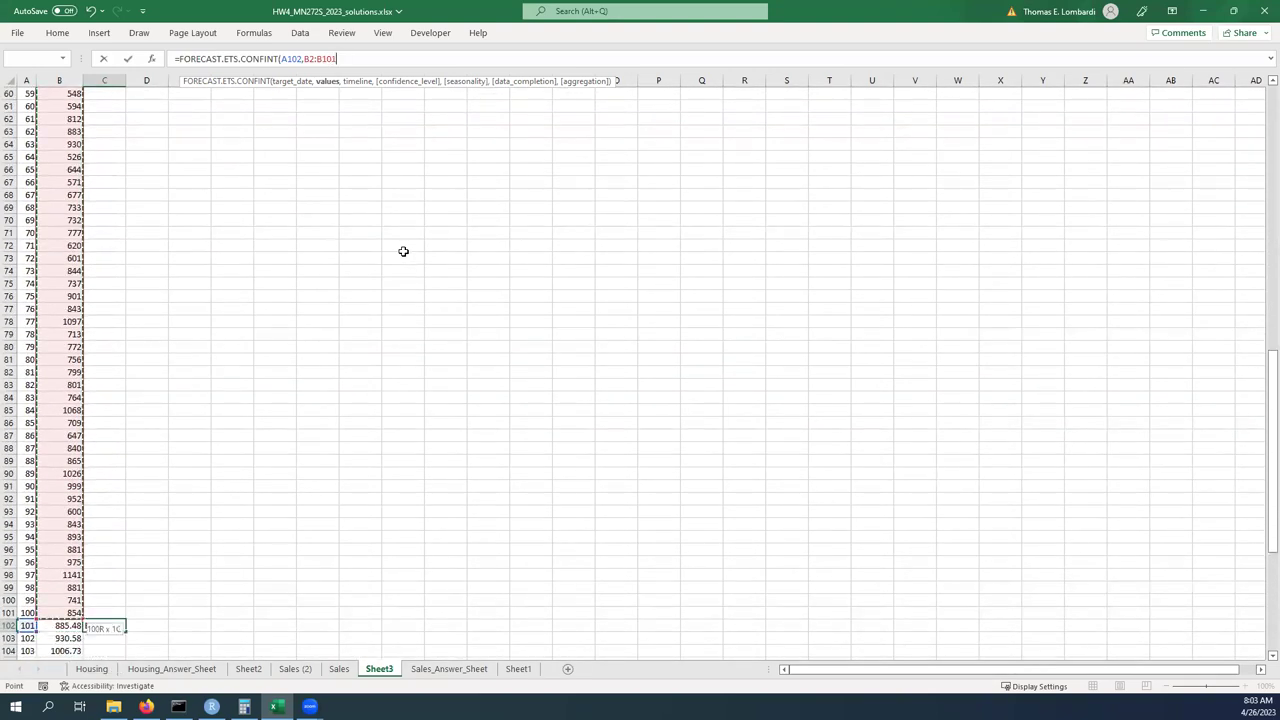
type(",")
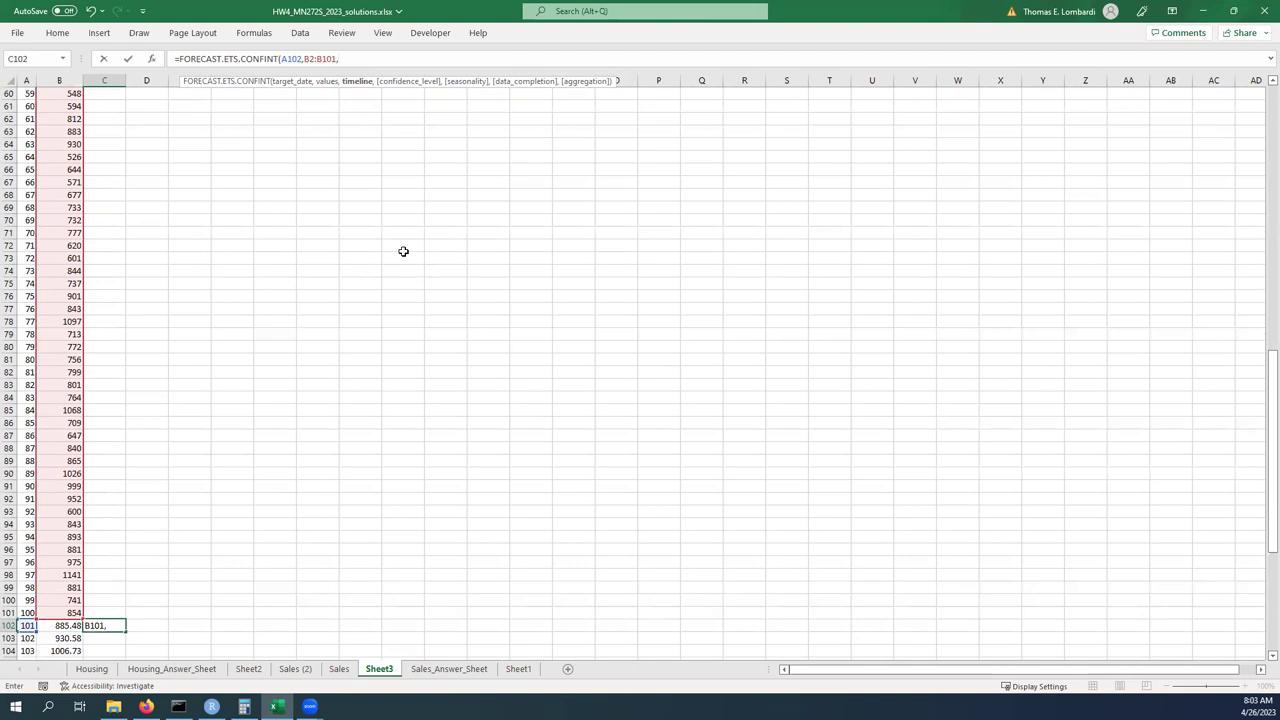
Add timeline A2:A101, confidence level 0.95 and seasonality 1 to the formula.
left_click_drag(1262, 505, 1262, 82)
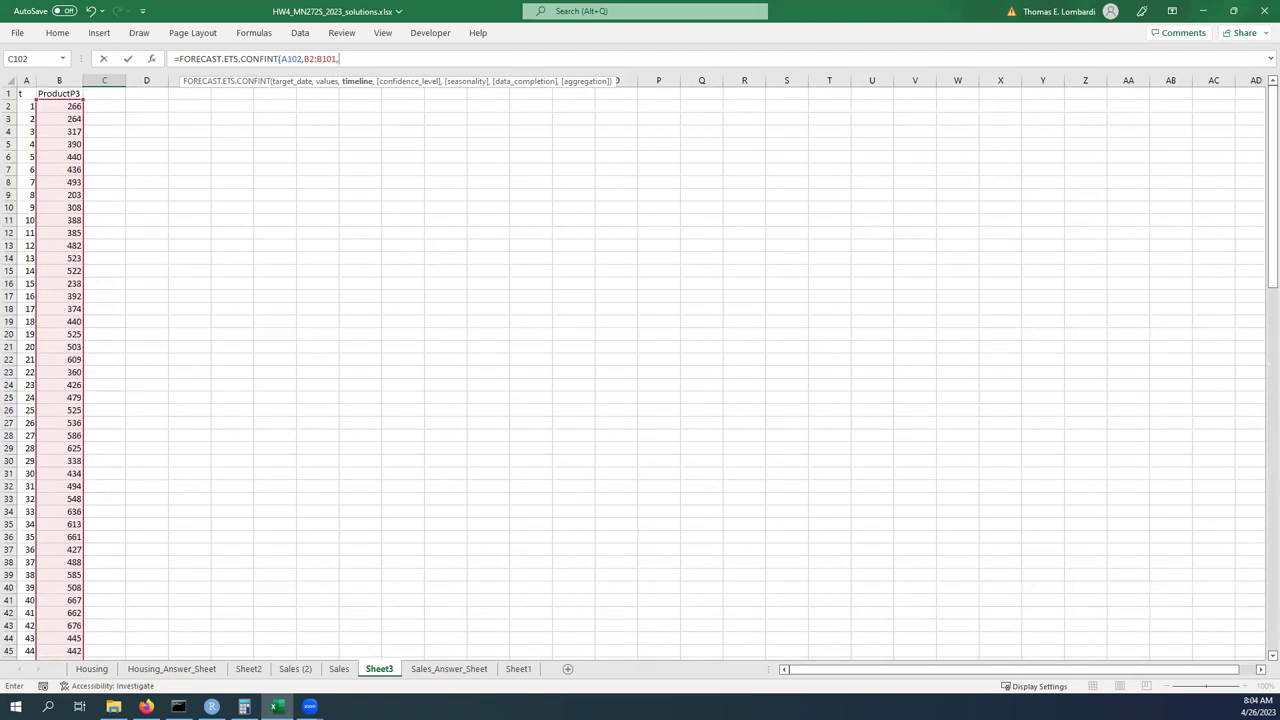
left_click(23, 106)
left_click_drag(23, 106, 30, 122)
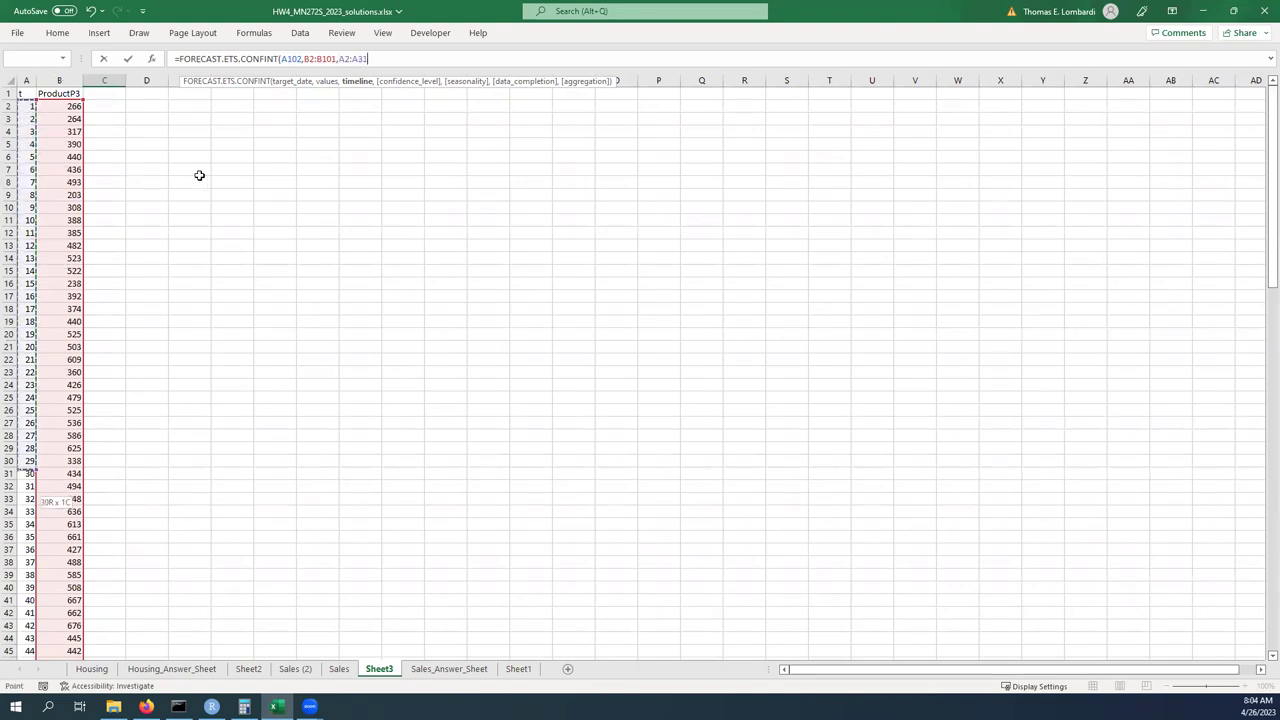
mouse_move(30, 651)
left_mouse_down()
mouse_move(30, 631)
mouse_move(30, 650)
left_mouse_up()
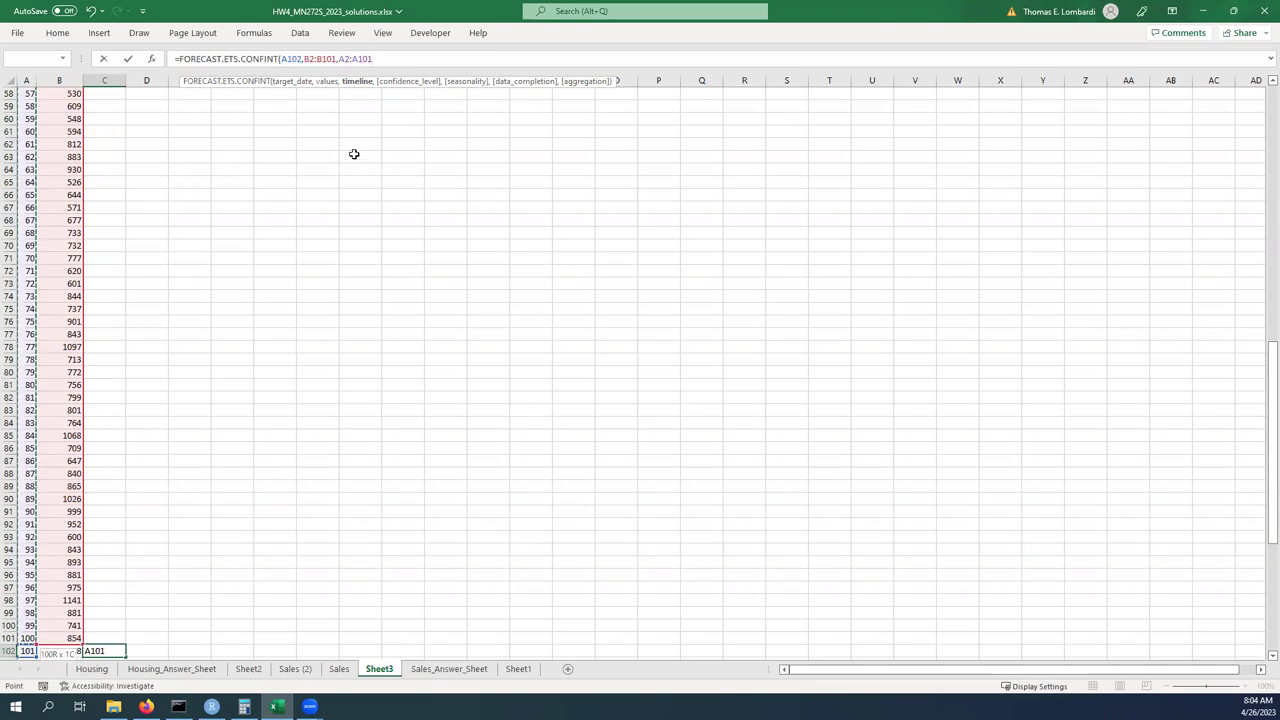
type(",0.9")
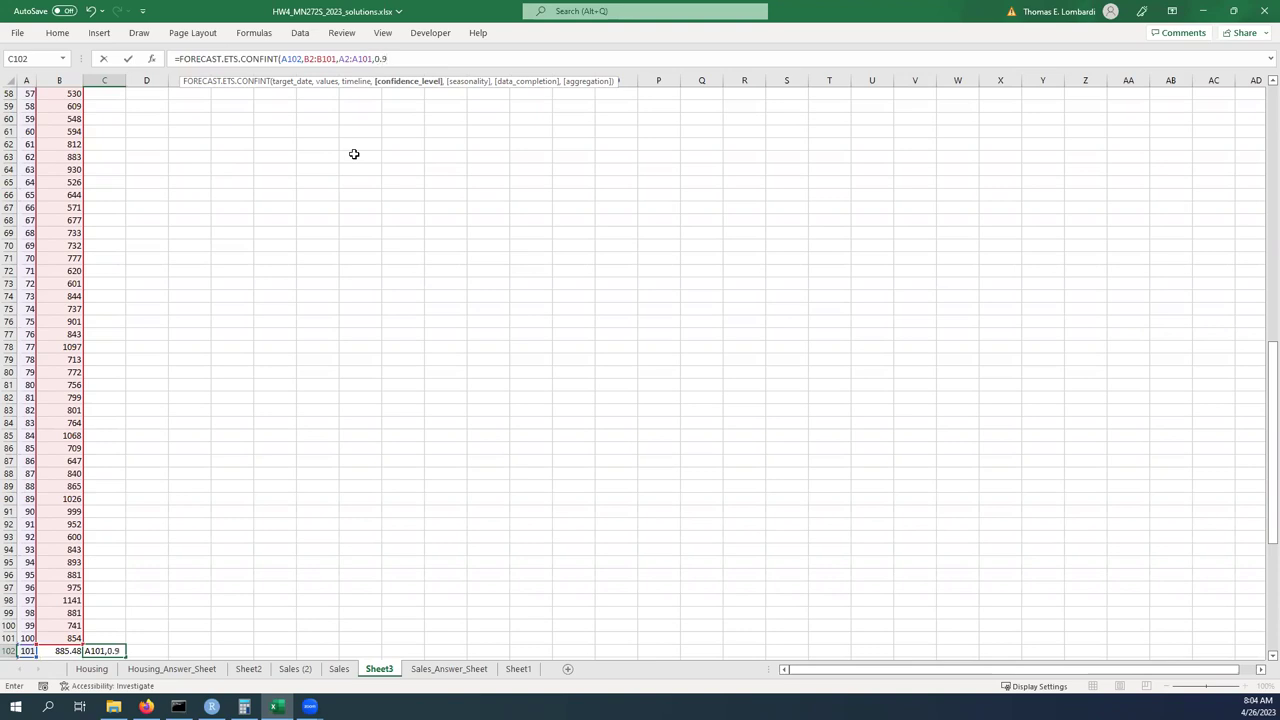
type("5")
type(",")
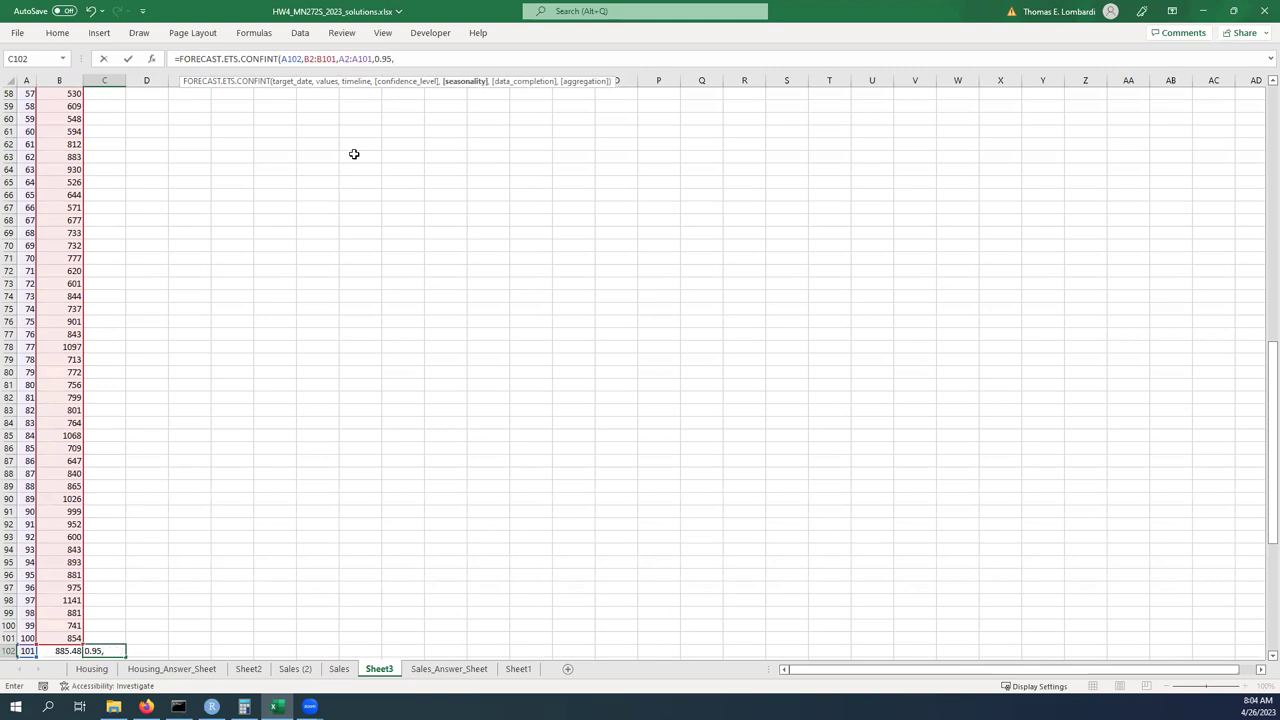
type("1)")
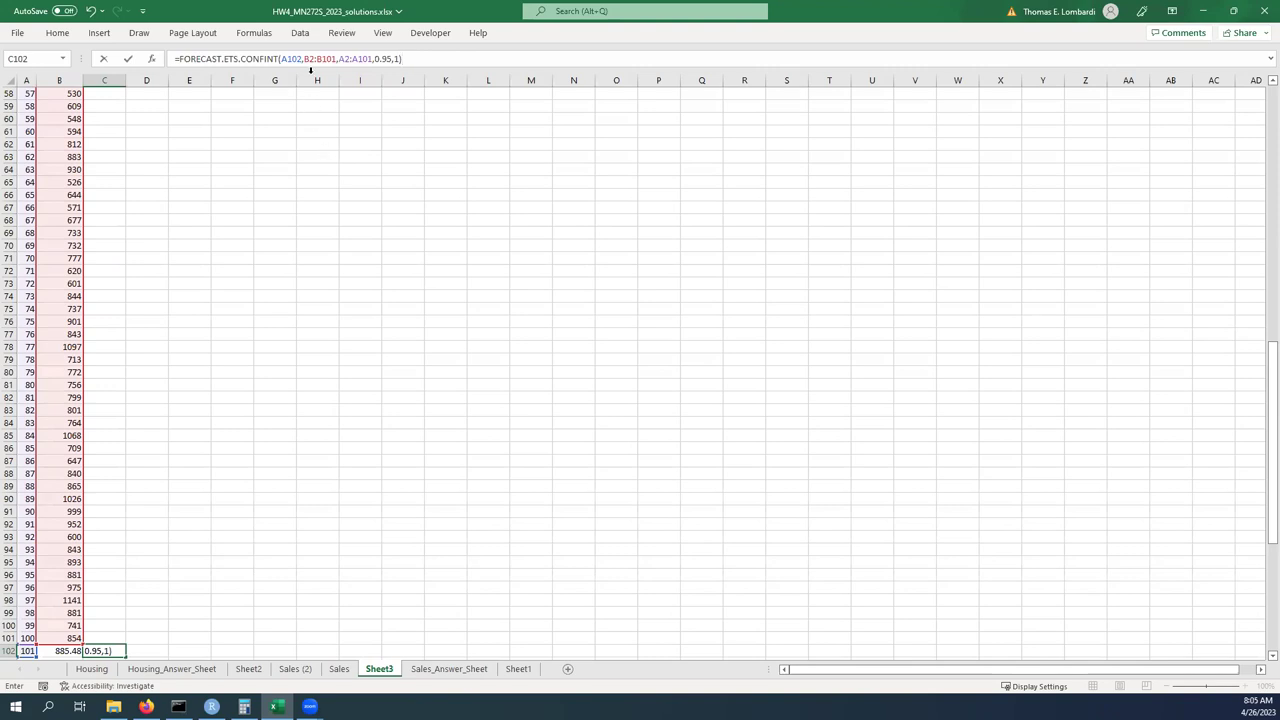
Lock C102's ranges as $B$2:$B$101 and $A$2:$A$101 and confirm, giving 128.3126.
left_click(305, 59)
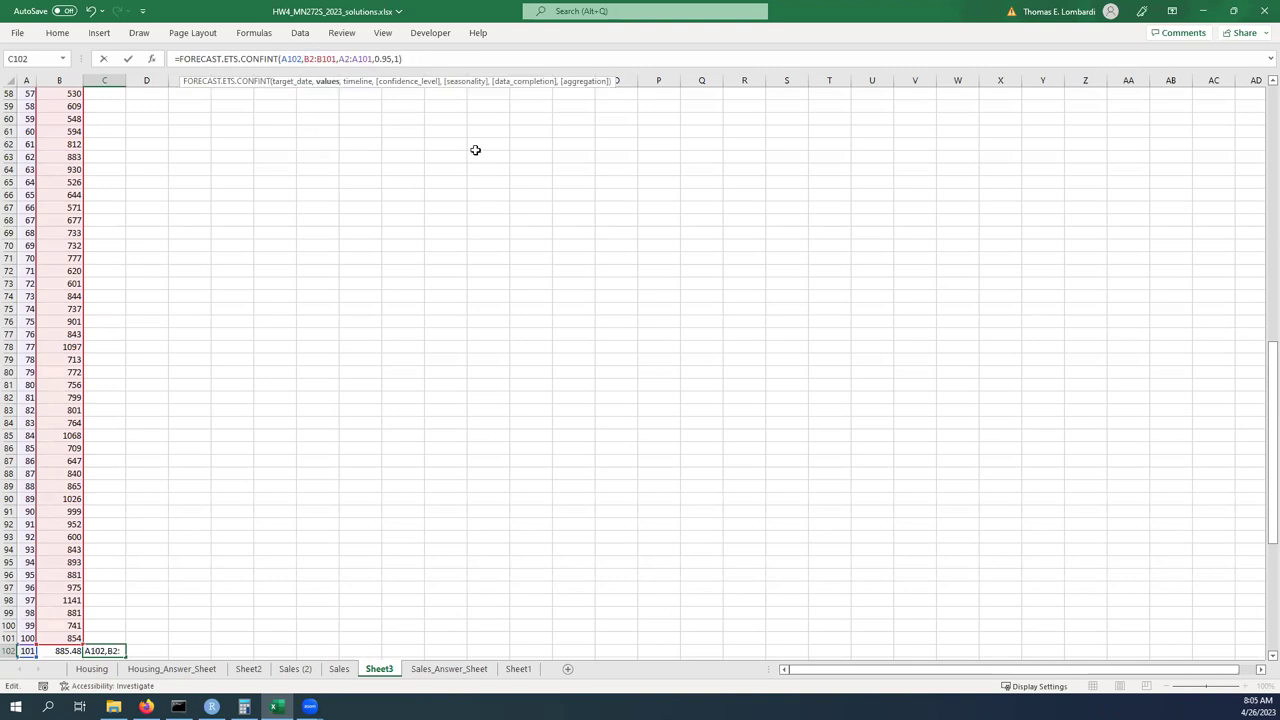
type("$B$")
key("Right")
type("$B$")
key("Right")
type("$")
key("Right")
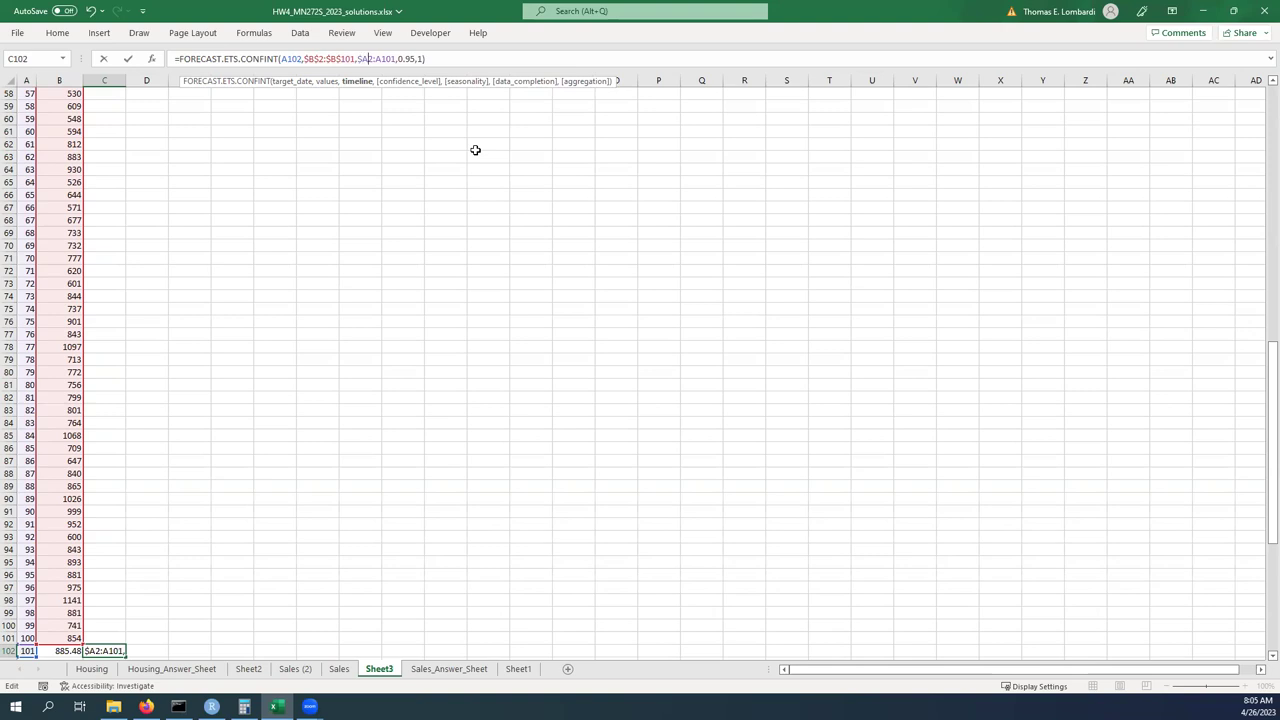
type("$")
key("Right")
key("Right")
type("$")
key("Right")
type("$")
left_click(128, 60)
scroll(446, 370, "down", 5)
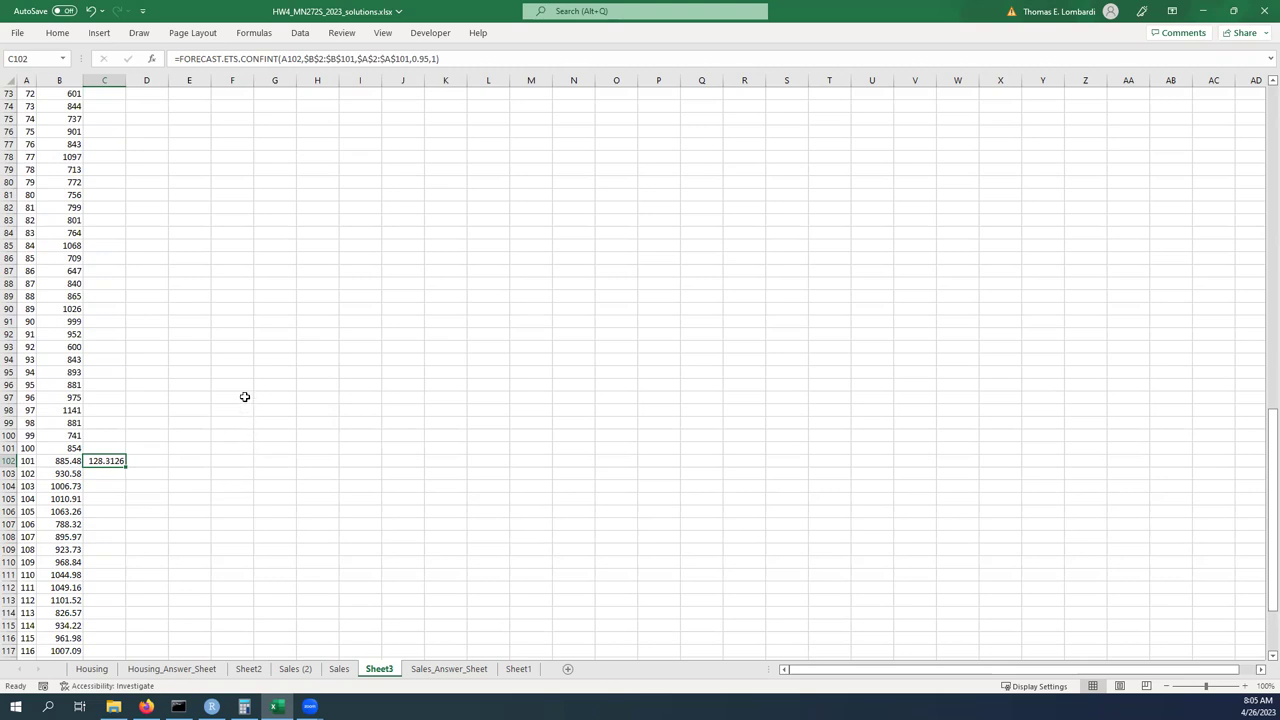
scroll(240, 390, "down", 1)
scroll(240, 388, "down", 1)
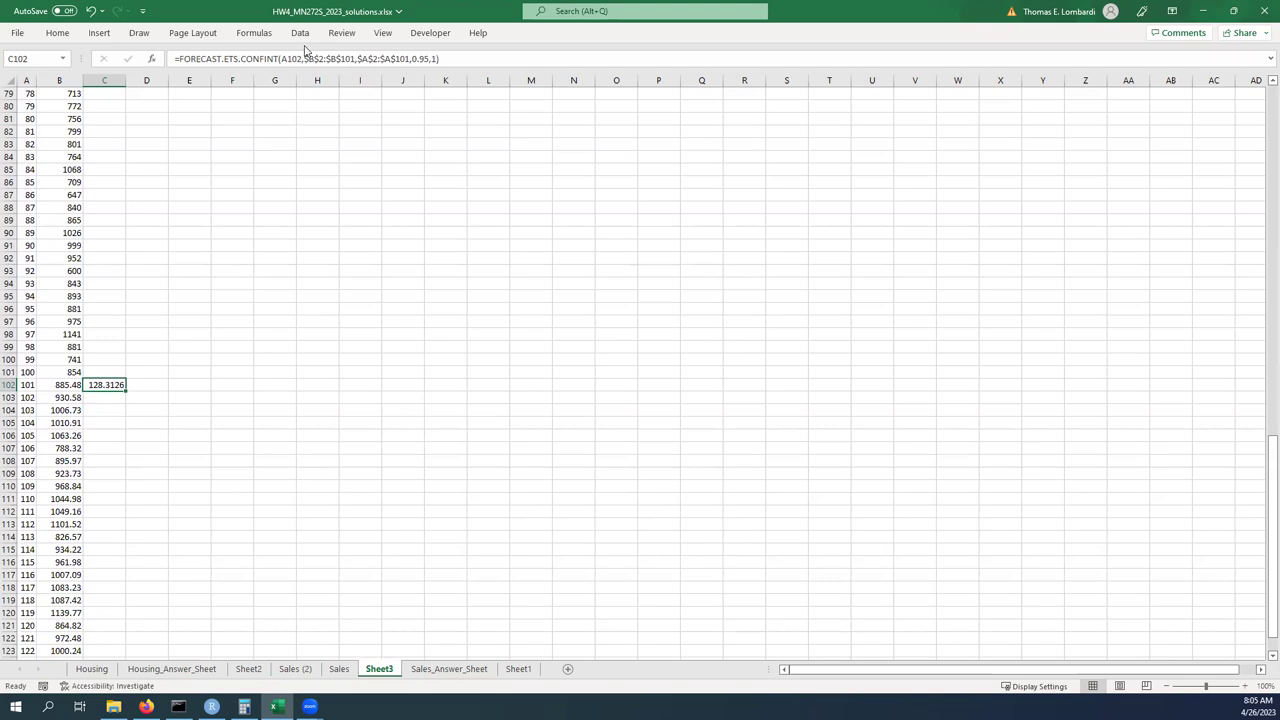
scroll(300, 400, "down", 2)
scroll(300, 400, "down", 2)
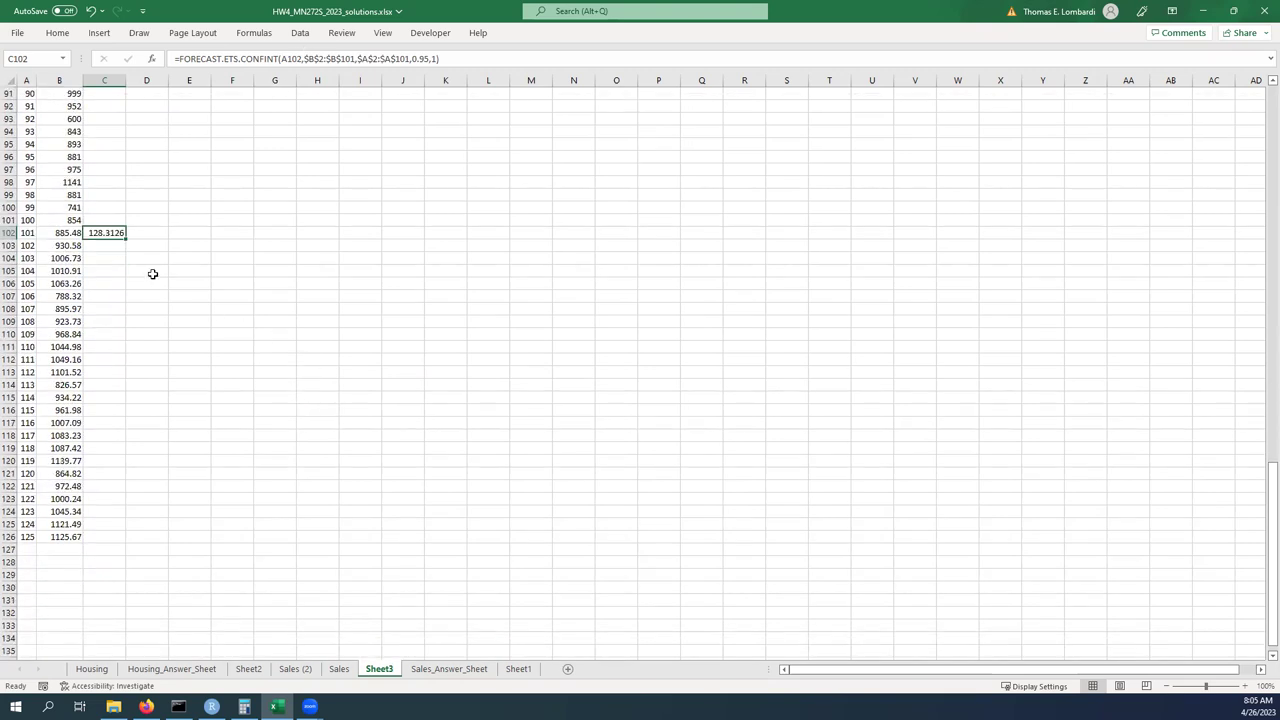
Fill the confidence interval down to C126 and enter lower bound =B102-C102 in D102.
left_click_drag(126, 237, 117, 554)
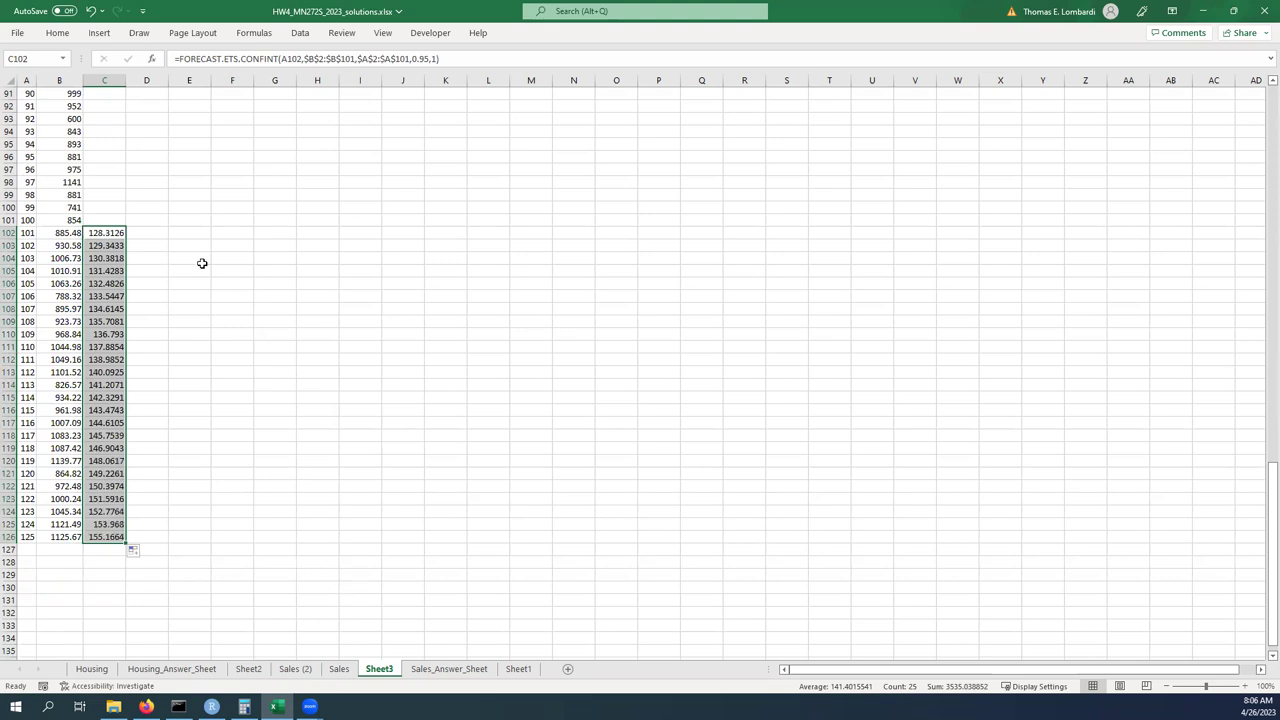
left_click(142, 234)
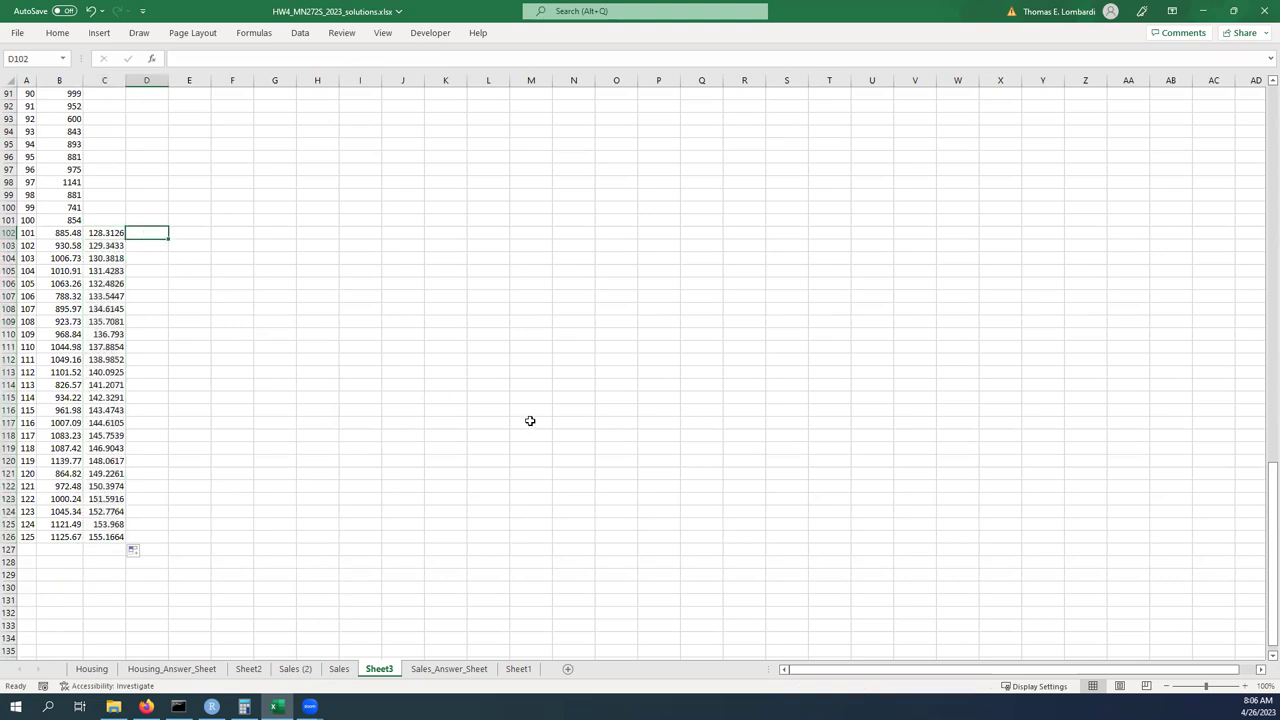
left_click(226, 61)
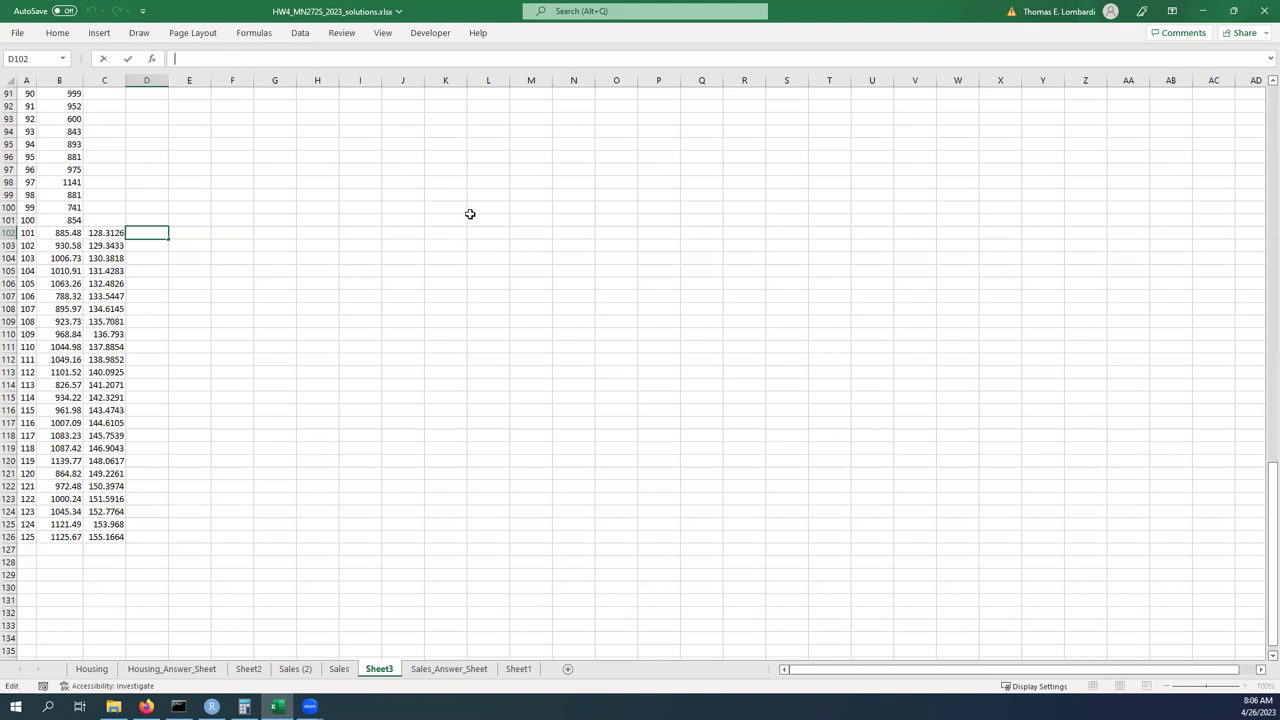
type("=")
left_click(54, 233)
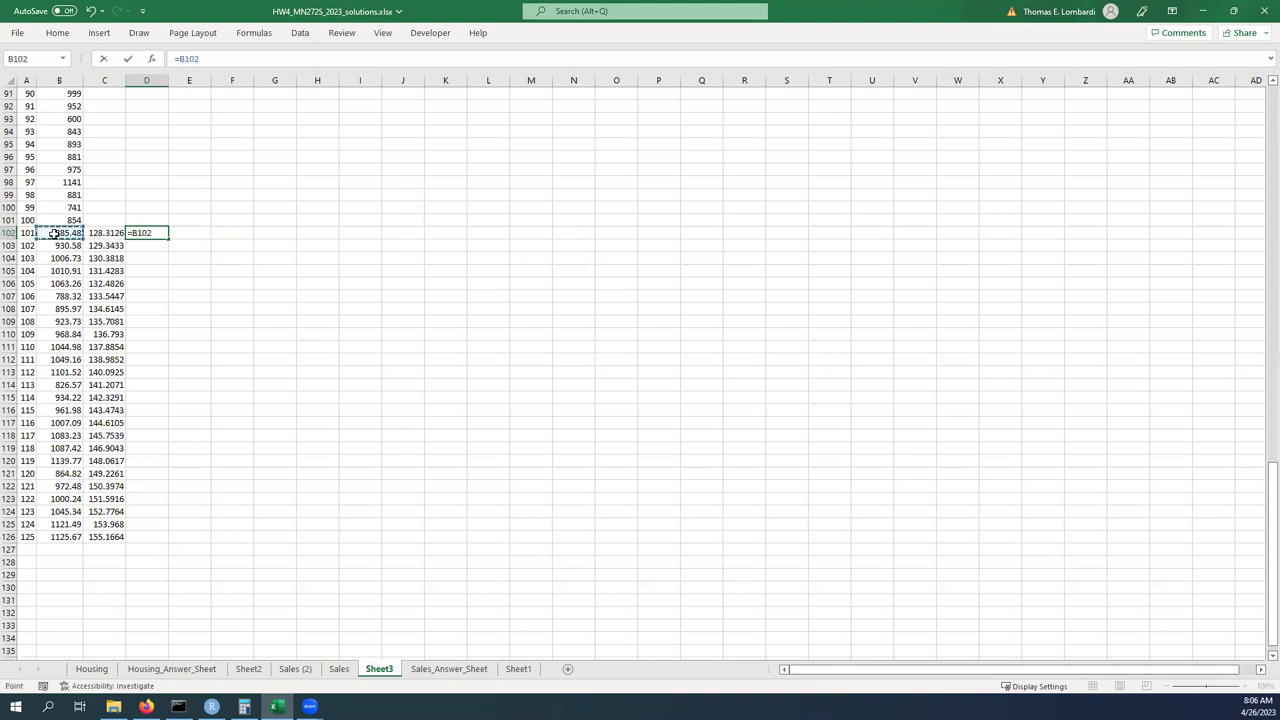
type("-")
left_click(100, 233)
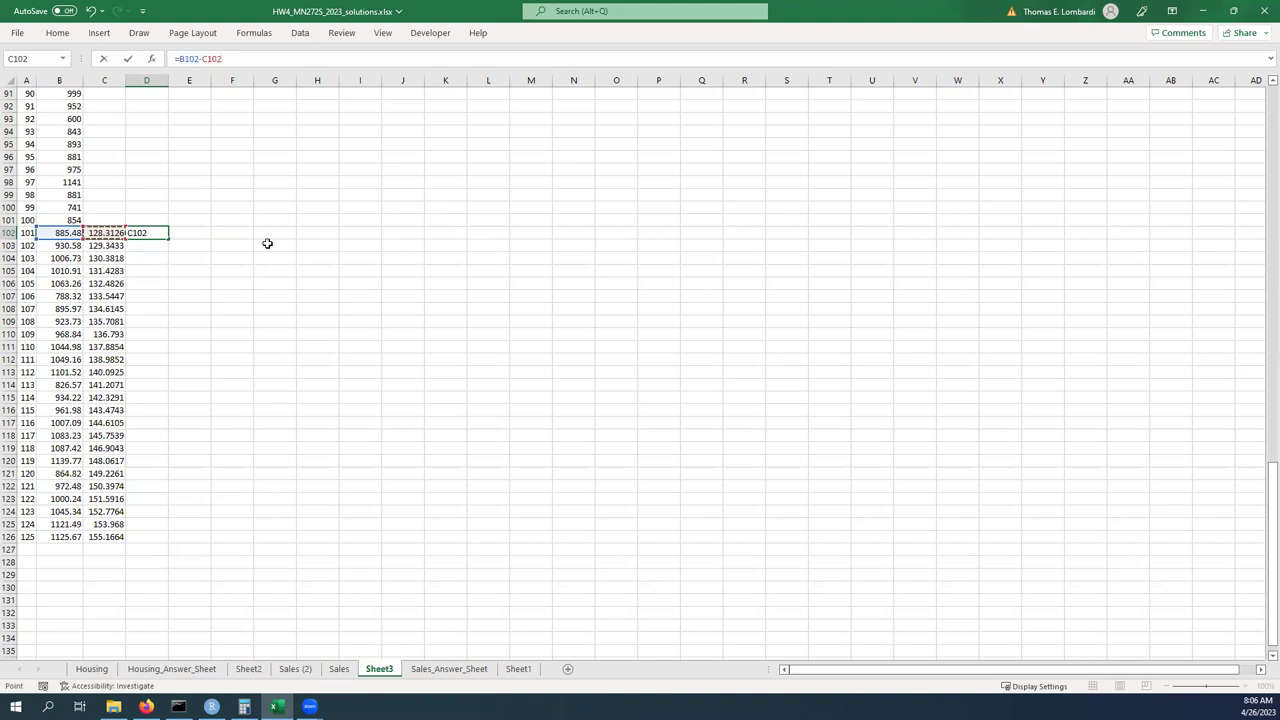
left_click(127, 61)
Enter the upper bound =B102+C102 in E102.
left_click(184, 231)
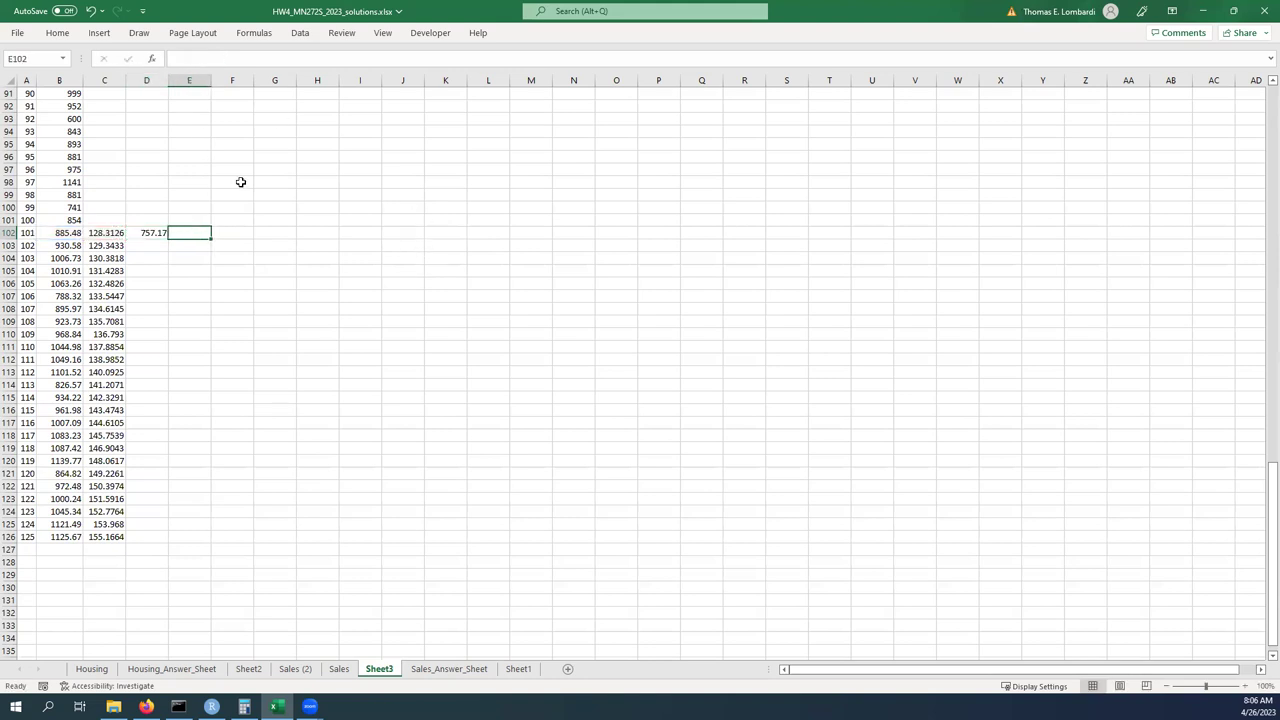
left_click(230, 61)
type("=")
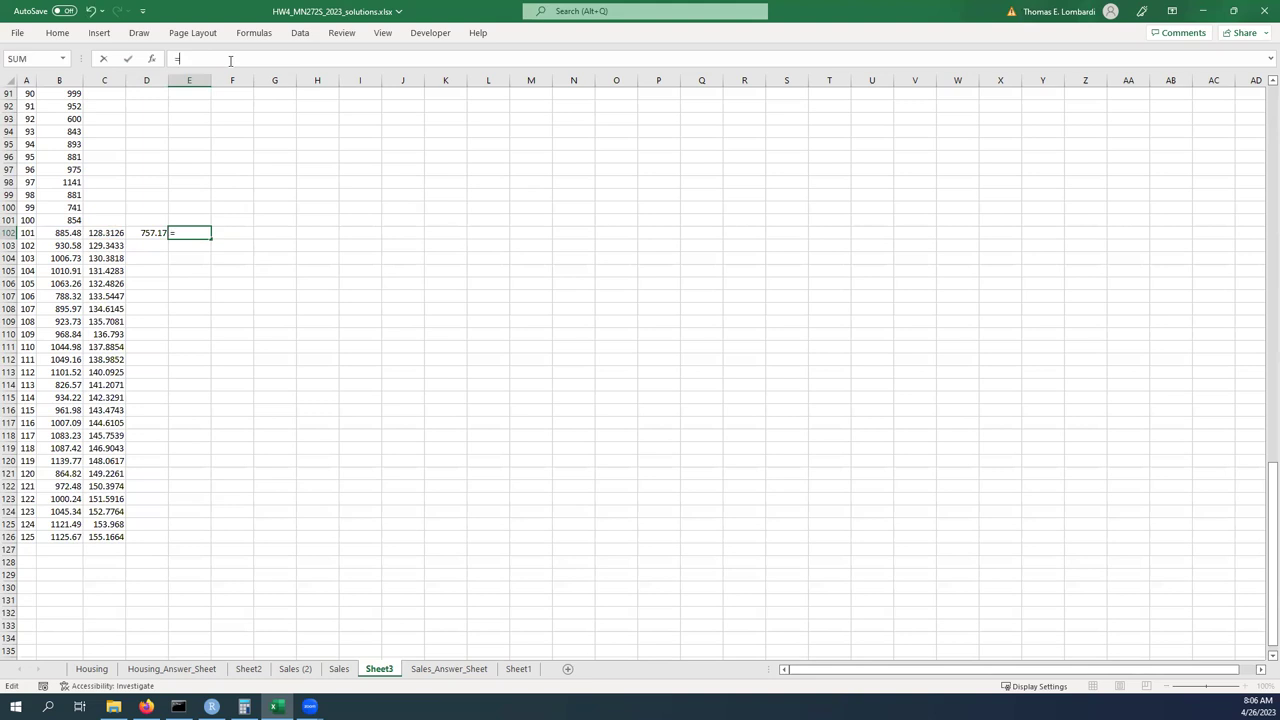
left_click(62, 233)
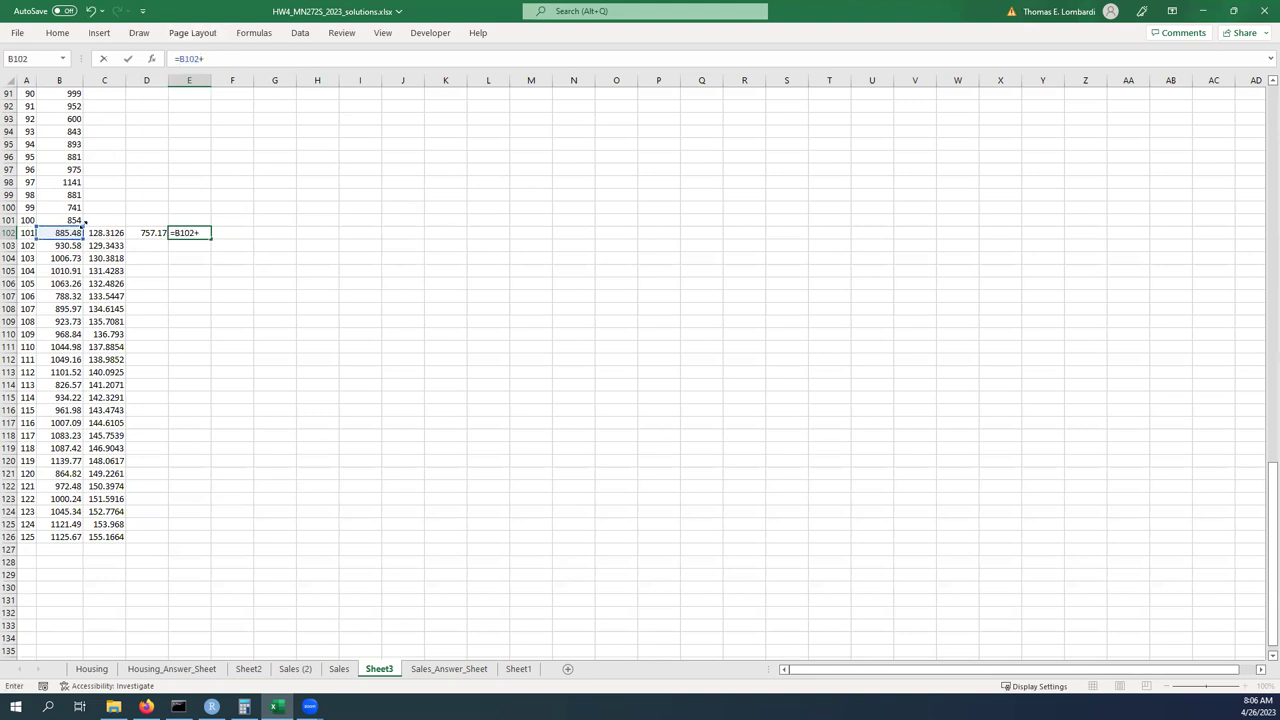
type("+")
left_click(103, 235)
left_click(126, 58)
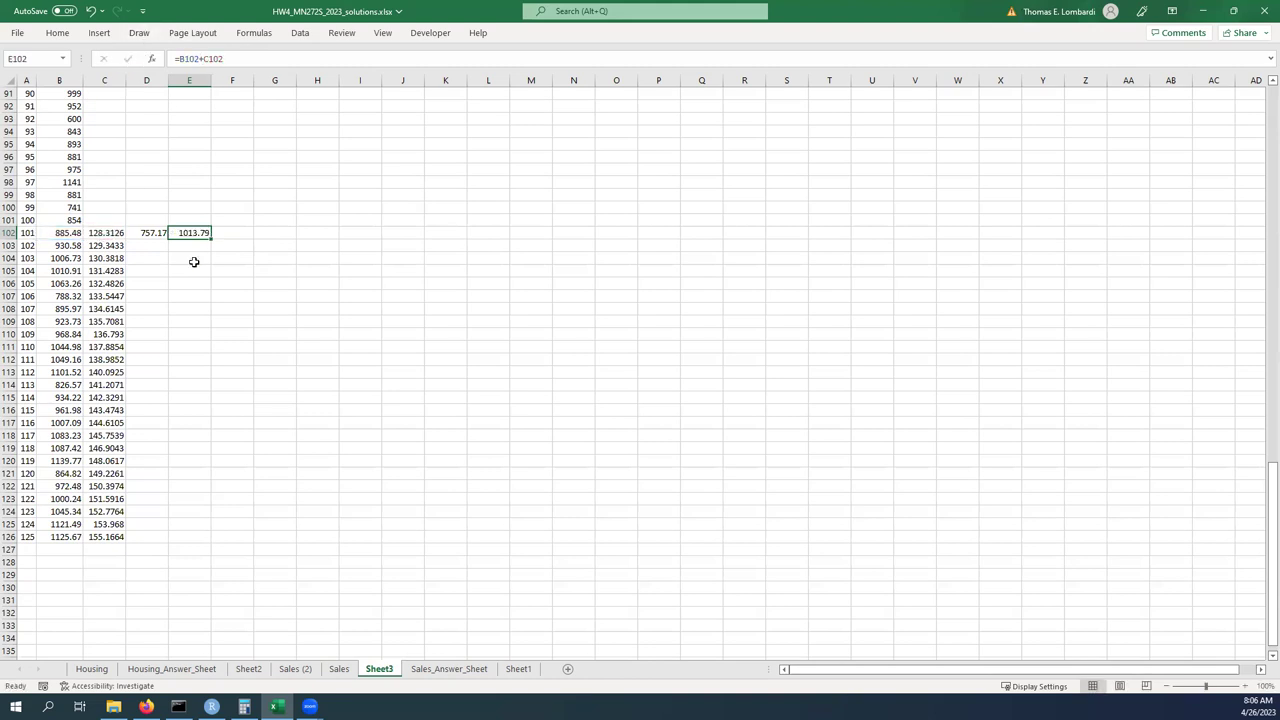
Fill the lower and upper bound formulas down to row 126, ending at 1280.83.
left_click(150, 233)
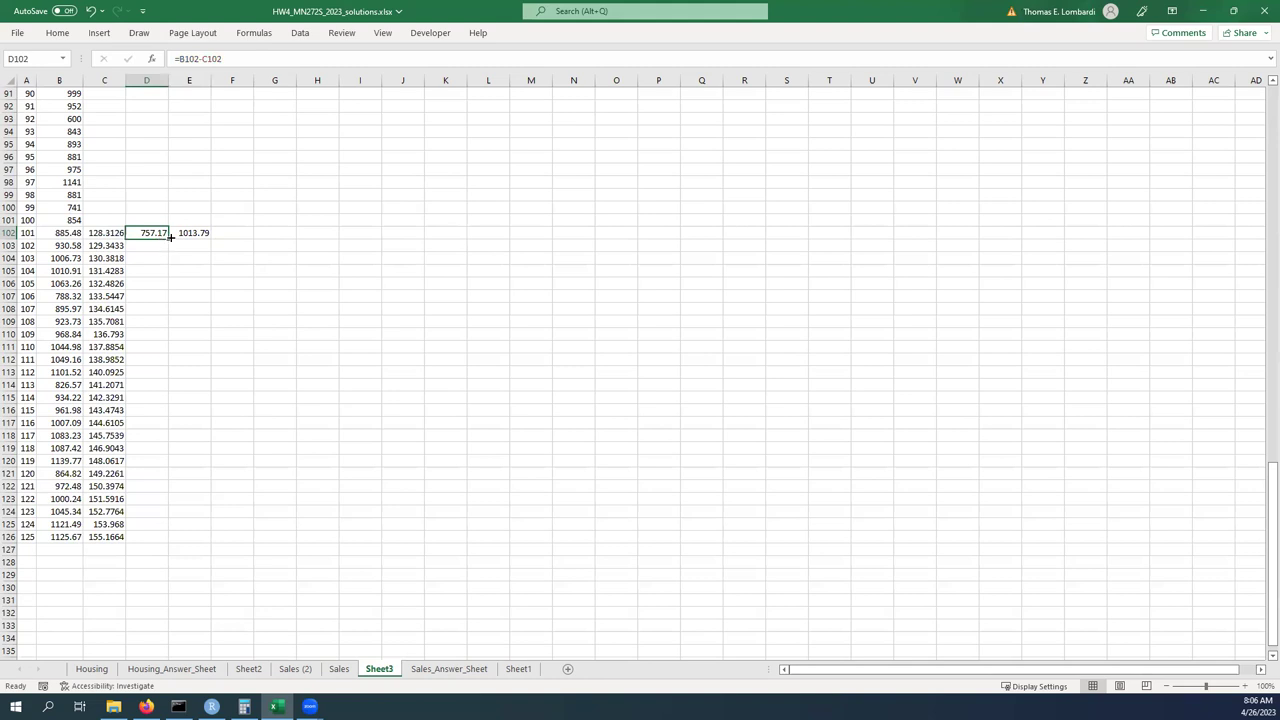
left_click_drag(167, 239, 136, 546)
left_click(195, 233)
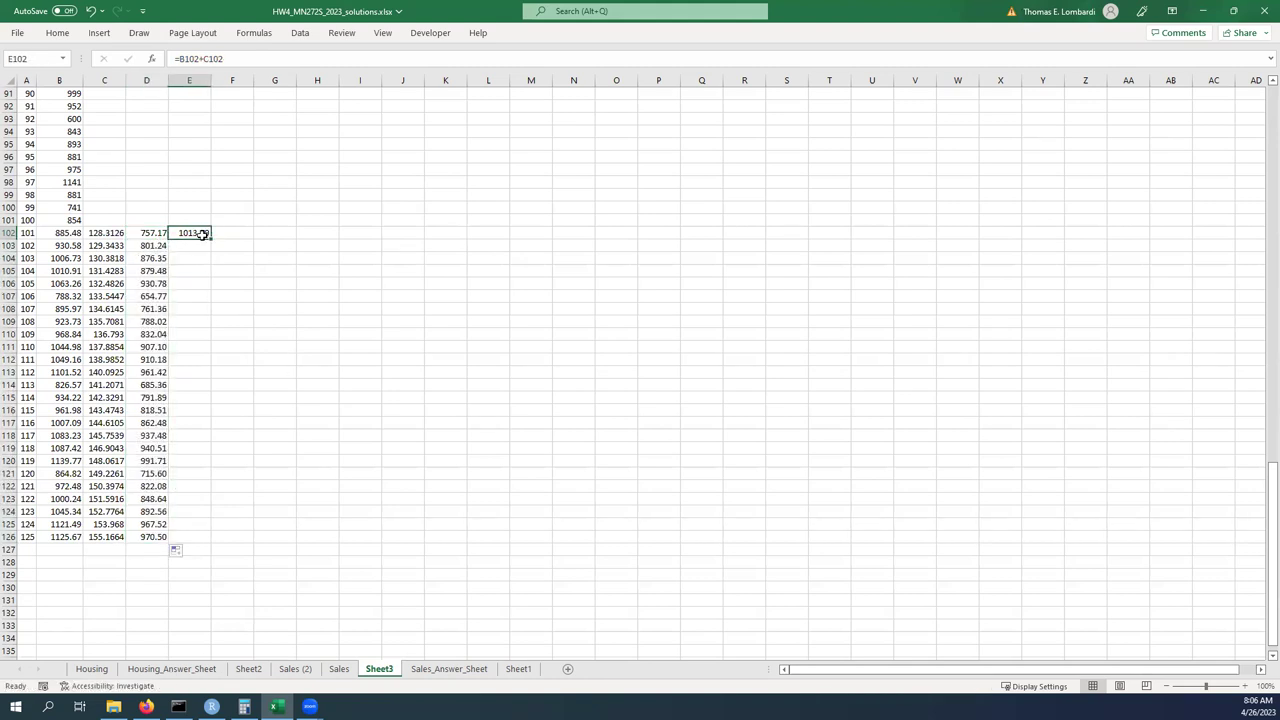
left_click_drag(211, 241, 207, 541)
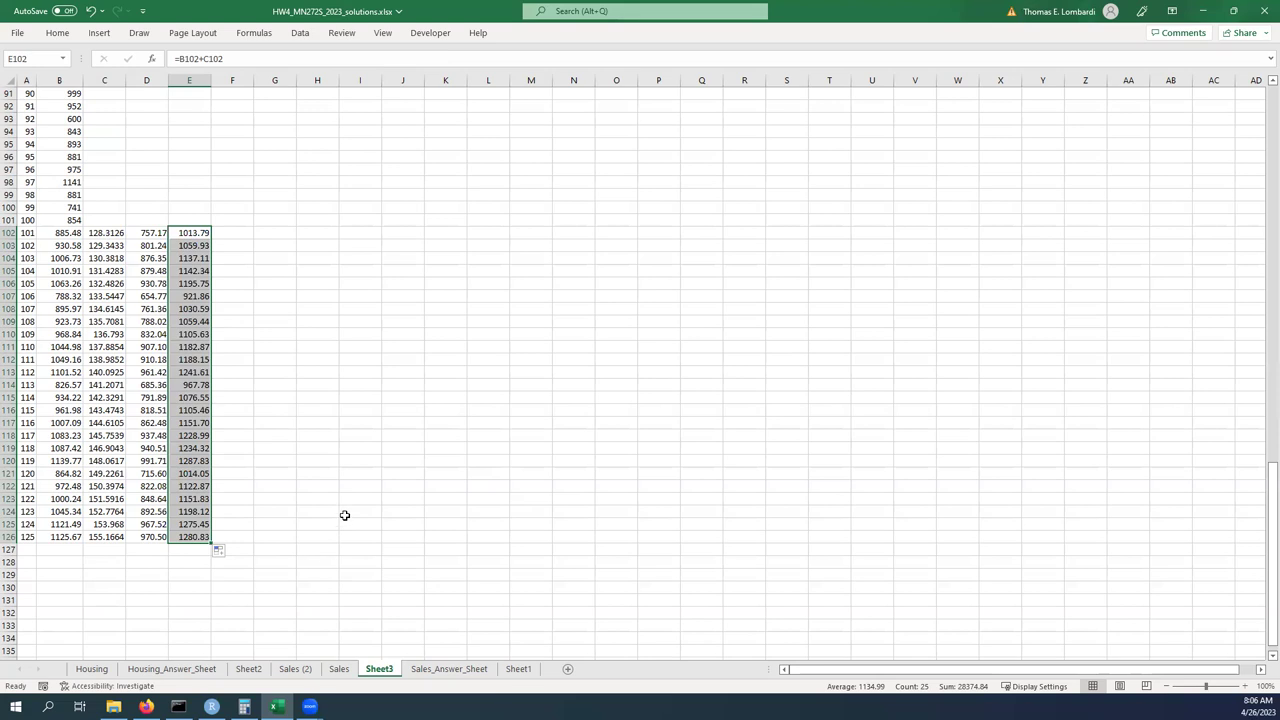
Round B102:E126 to whole numbers, so row 126 reads 1126, 155, 971 and 1281.
left_click(62, 232)
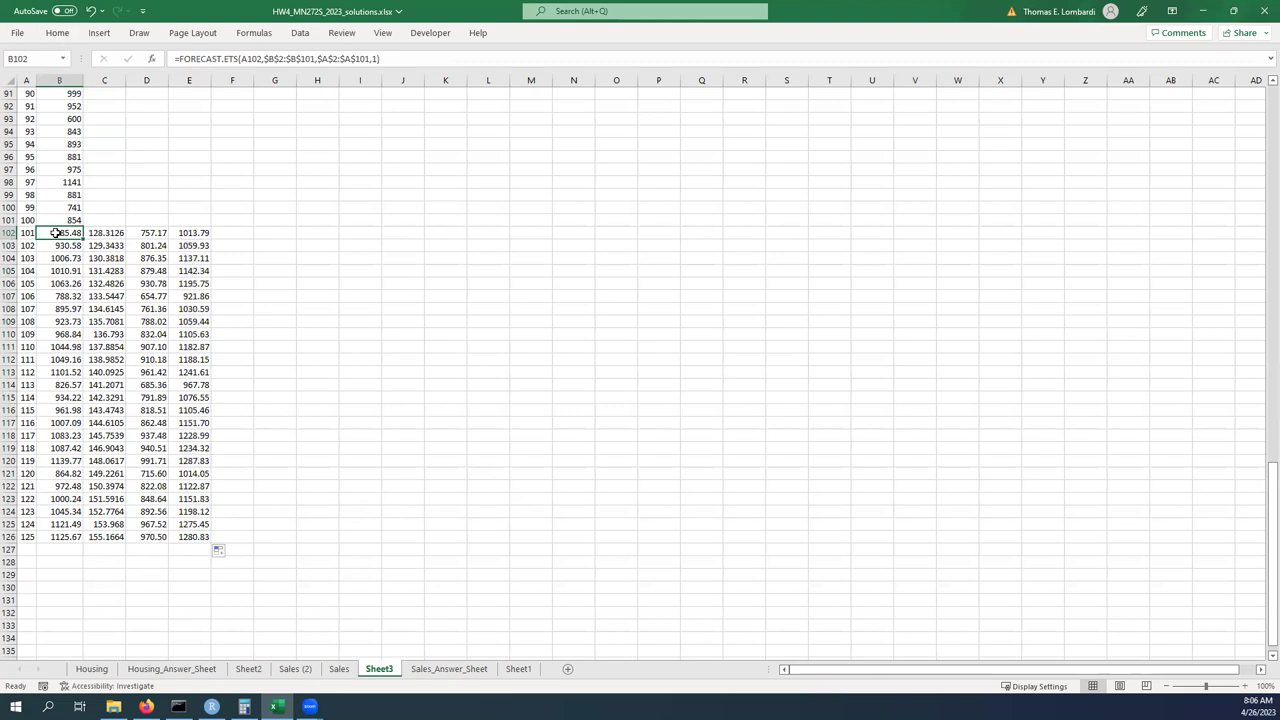
left_click_drag(56, 233, 185, 536)
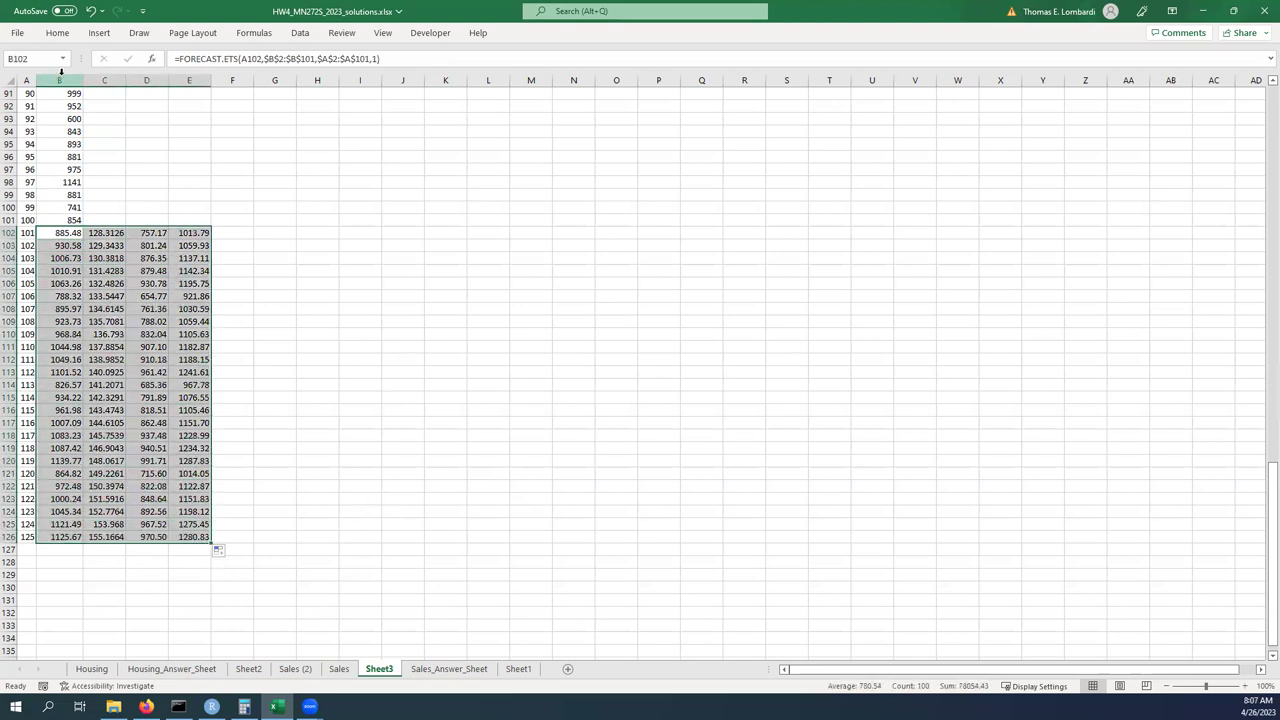
left_click(57, 33)
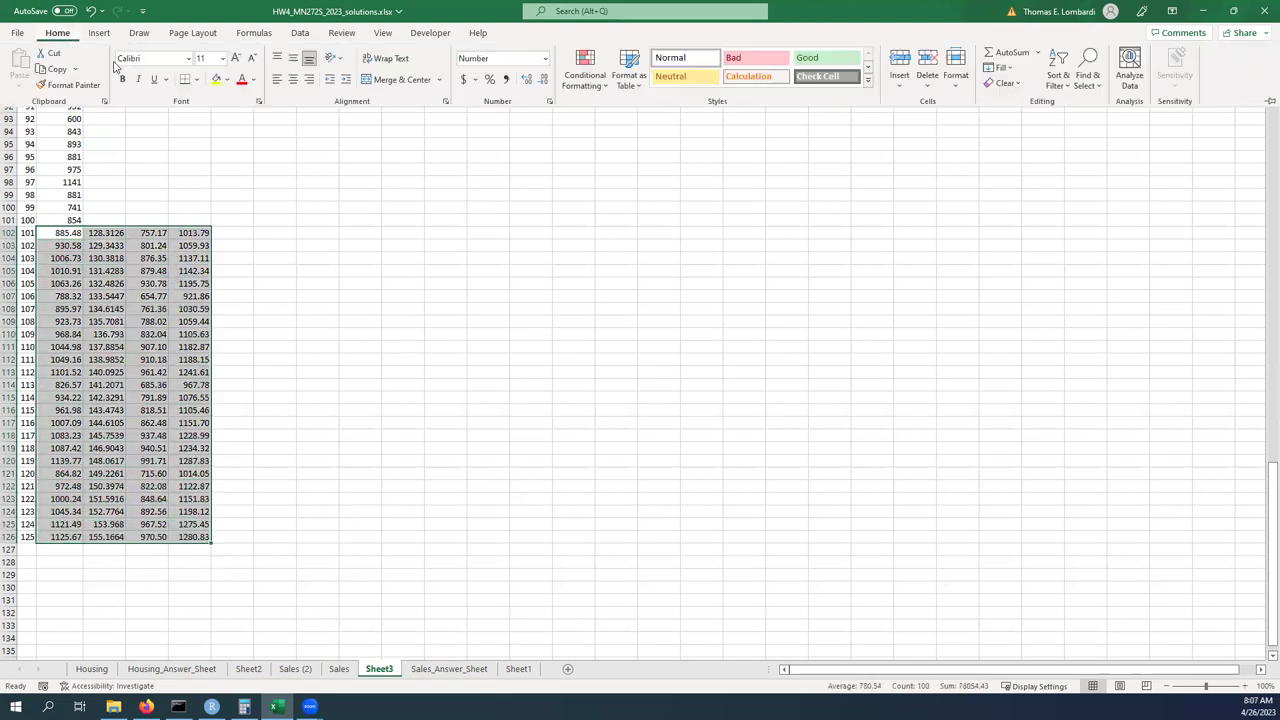
left_click(545, 80)
left_click(545, 80)
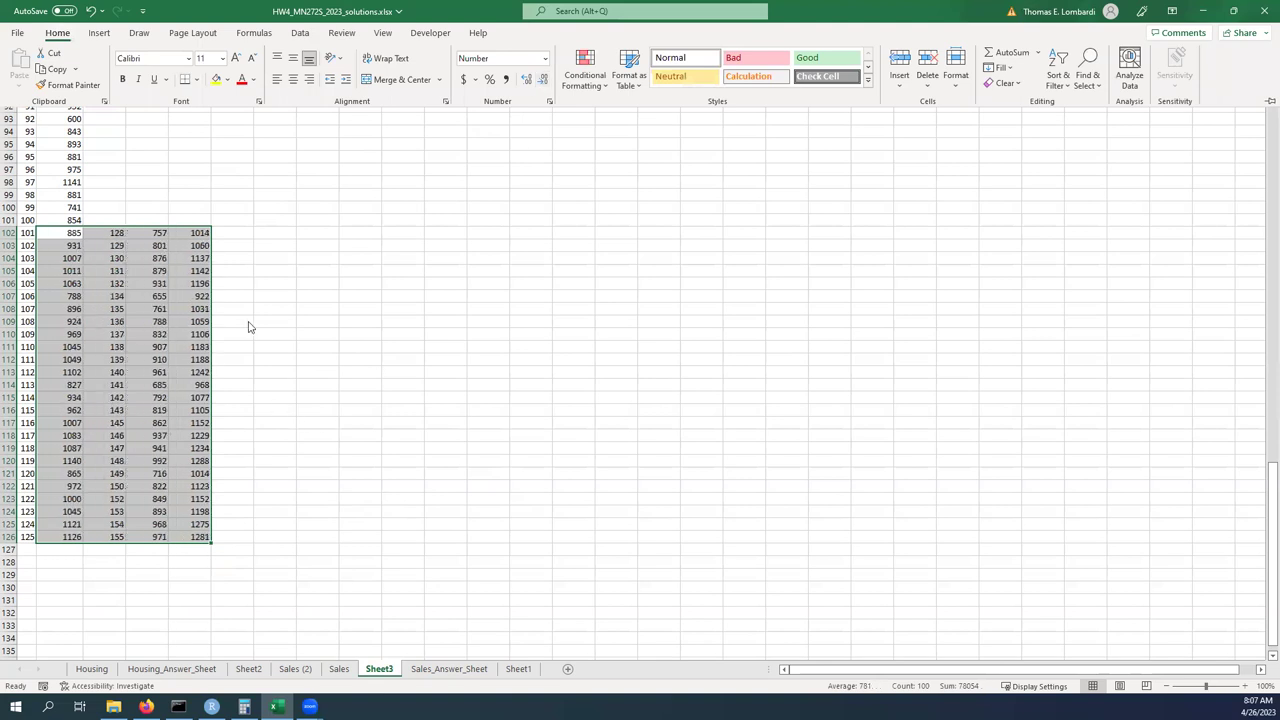
left_click(276, 340)
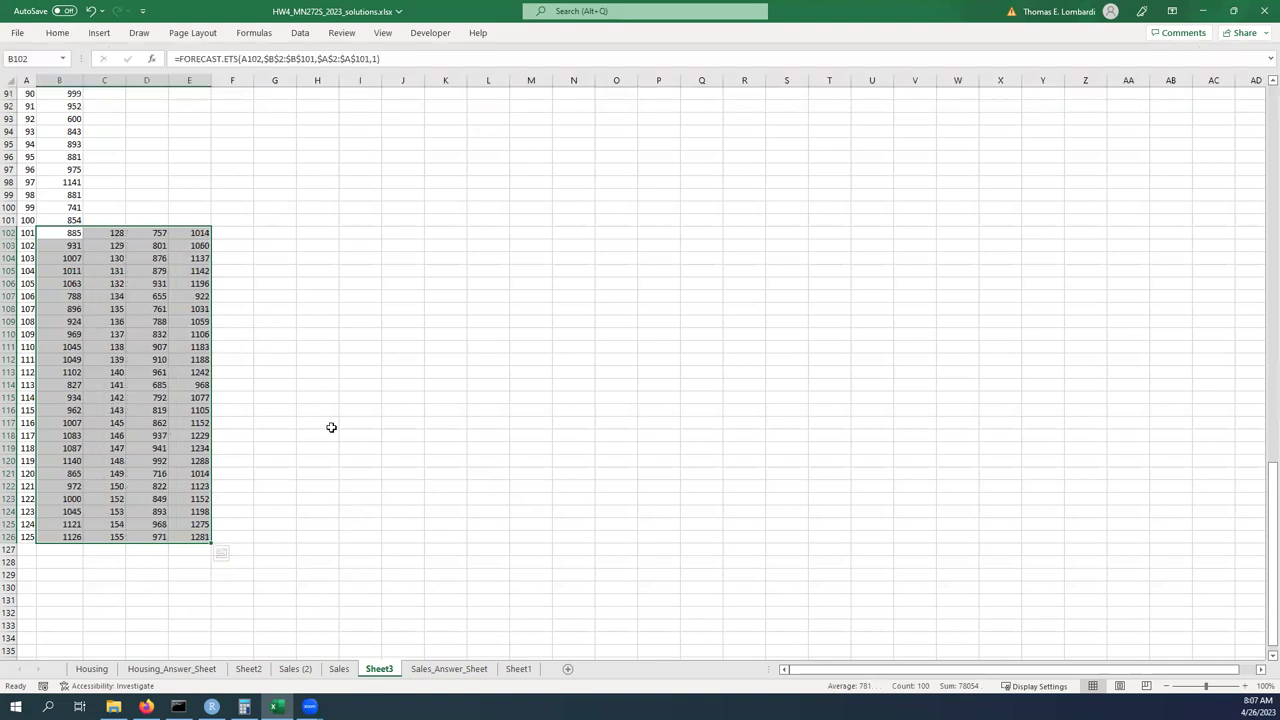
left_click(264, 442)
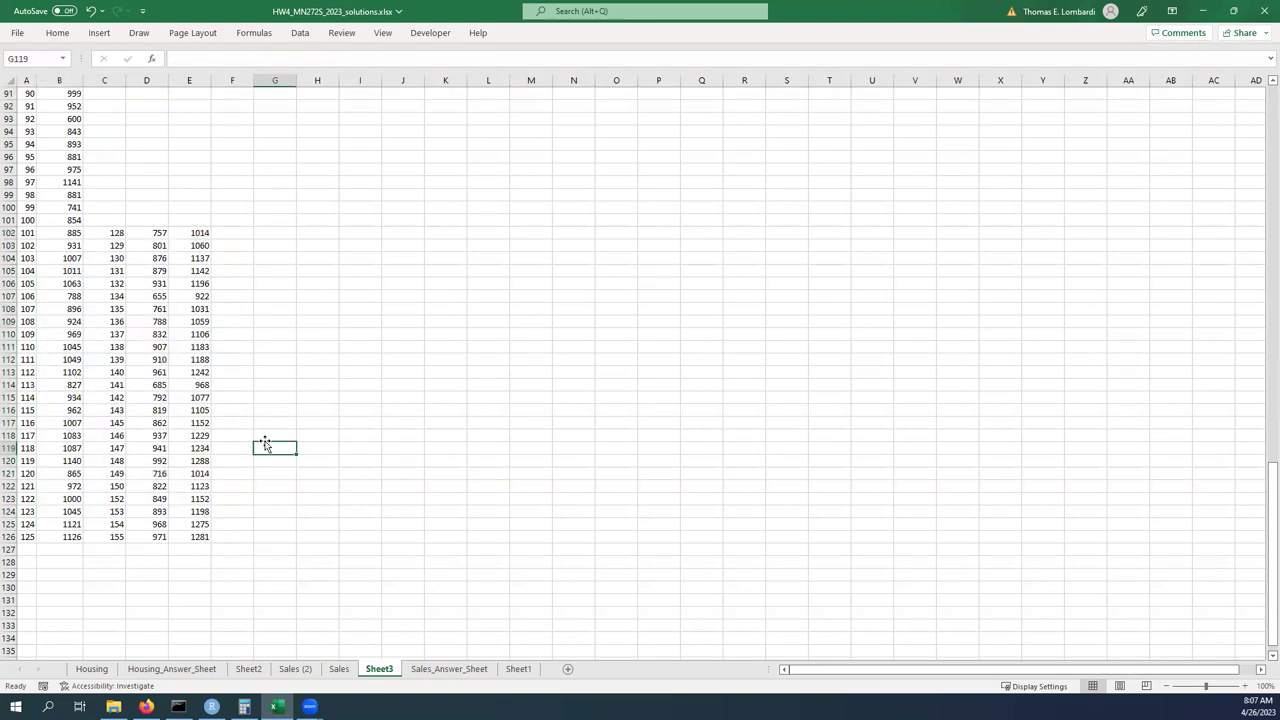
left_click(249, 669)
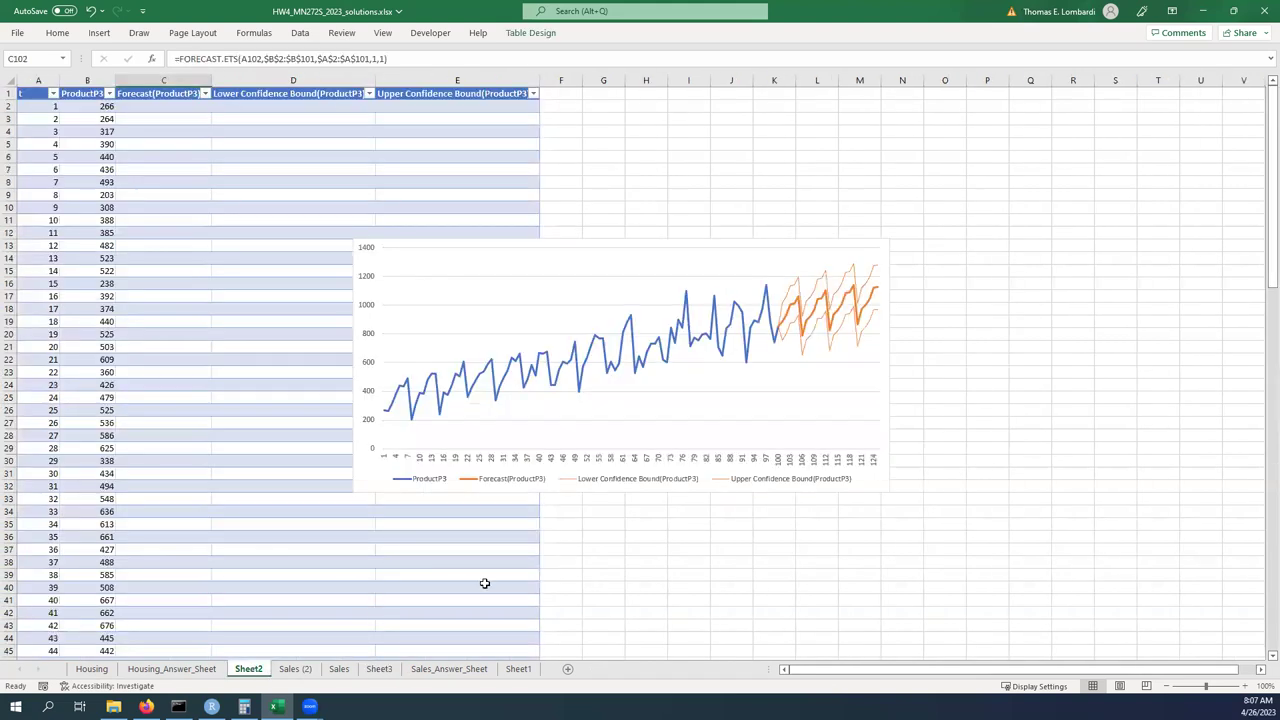
scroll(946, 577, "down", 13)
scroll(965, 537, "down", 17)
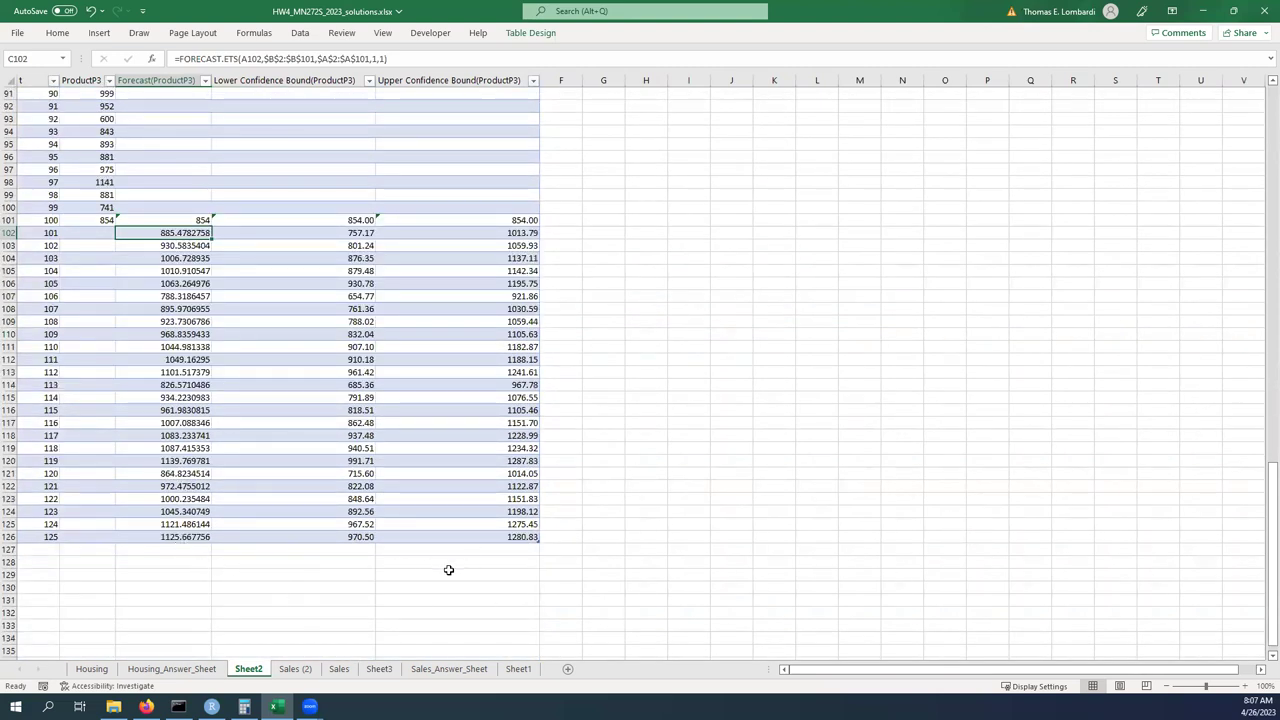
left_click(379, 669)
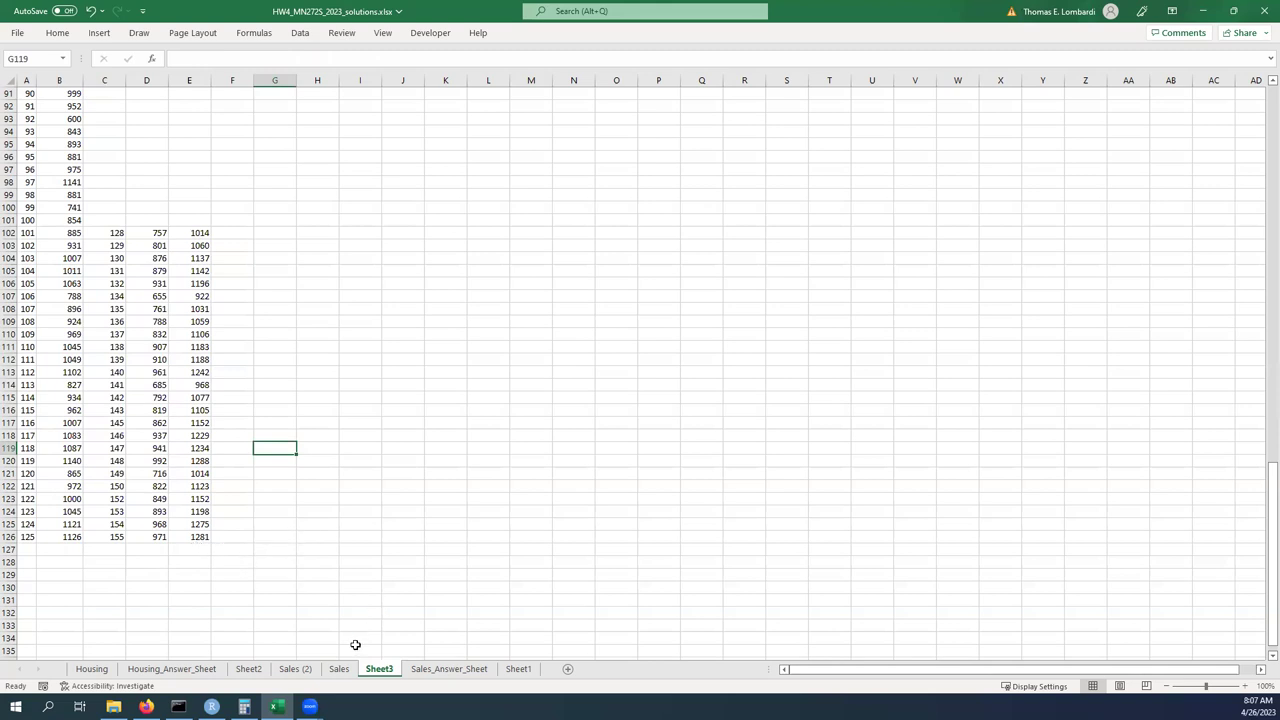
left_click(245, 671)
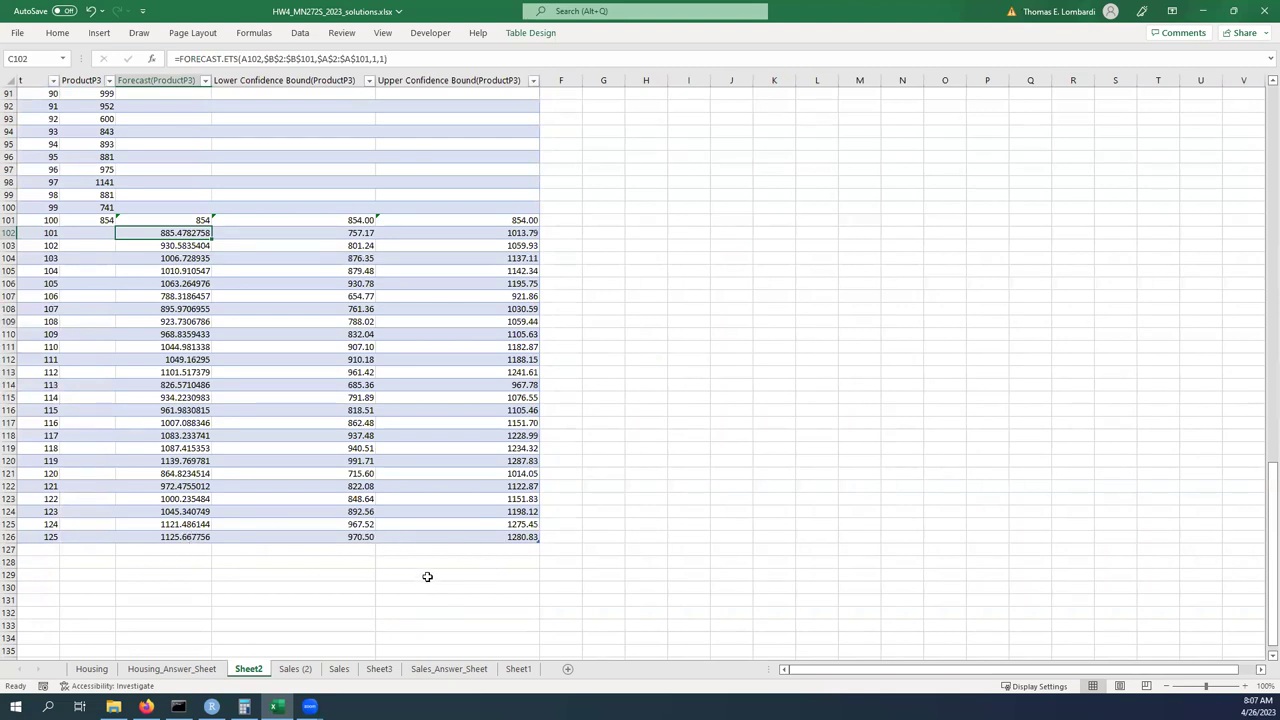
left_click(379, 670)
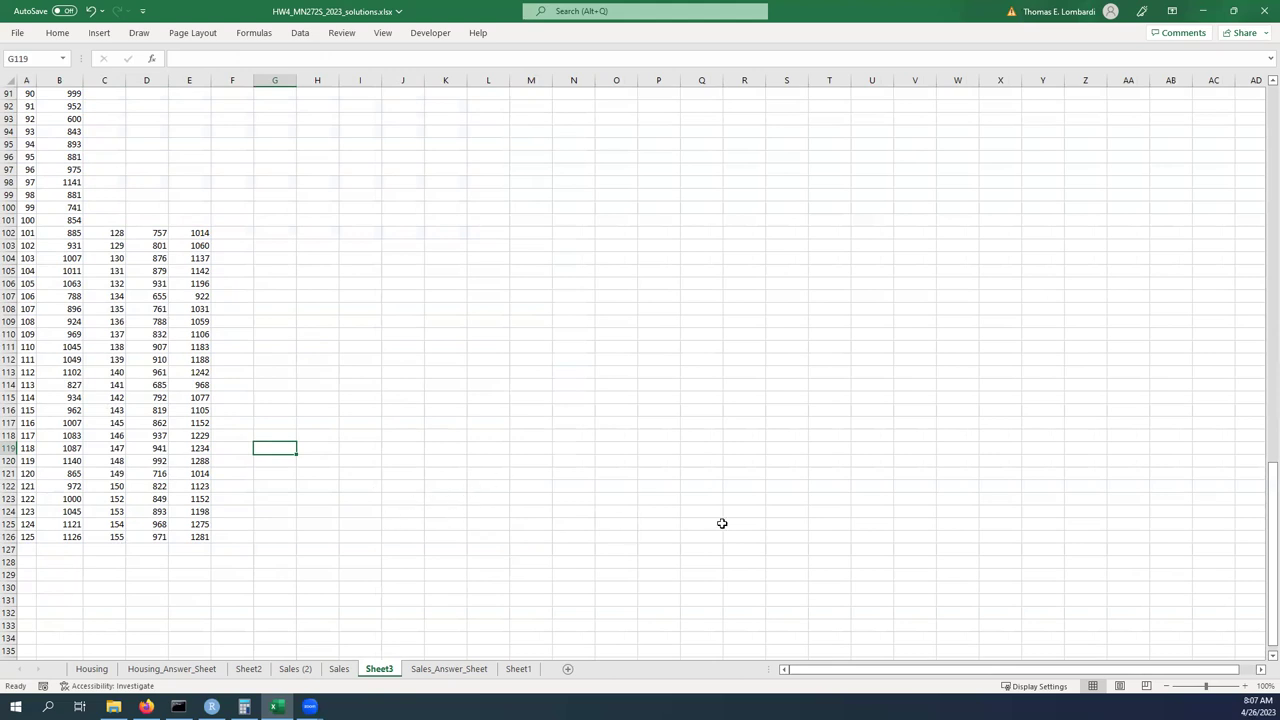
Inspect the blank cells in row 101 beside the last period.
left_click_drag(1260, 521, 1260, 521)
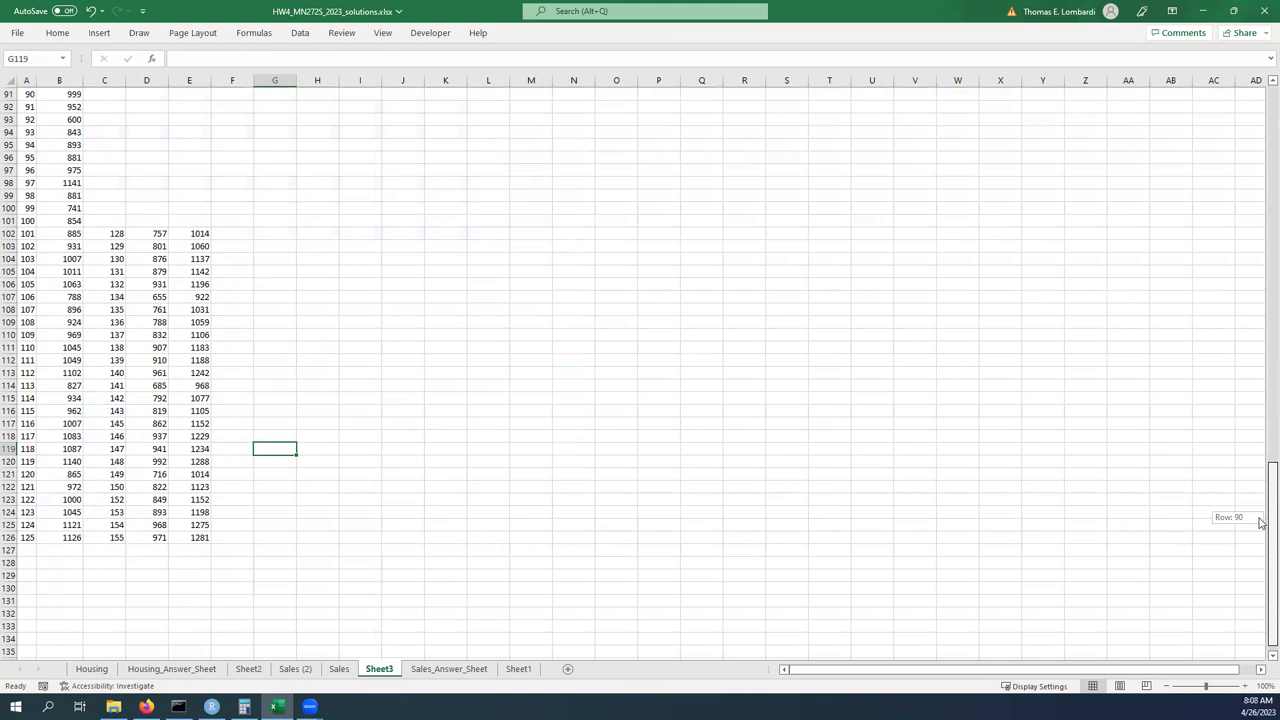
left_click_drag(1260, 521, 1260, 521)
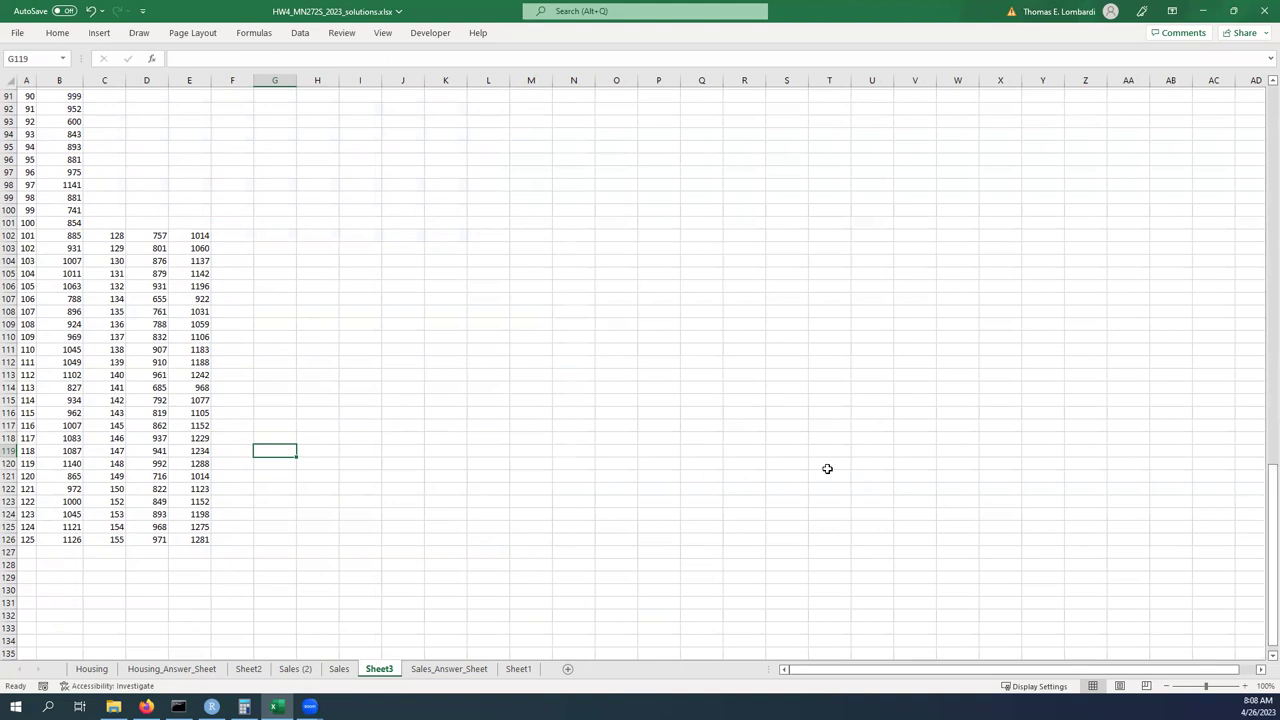
left_click(149, 222)
left_click(186, 223)
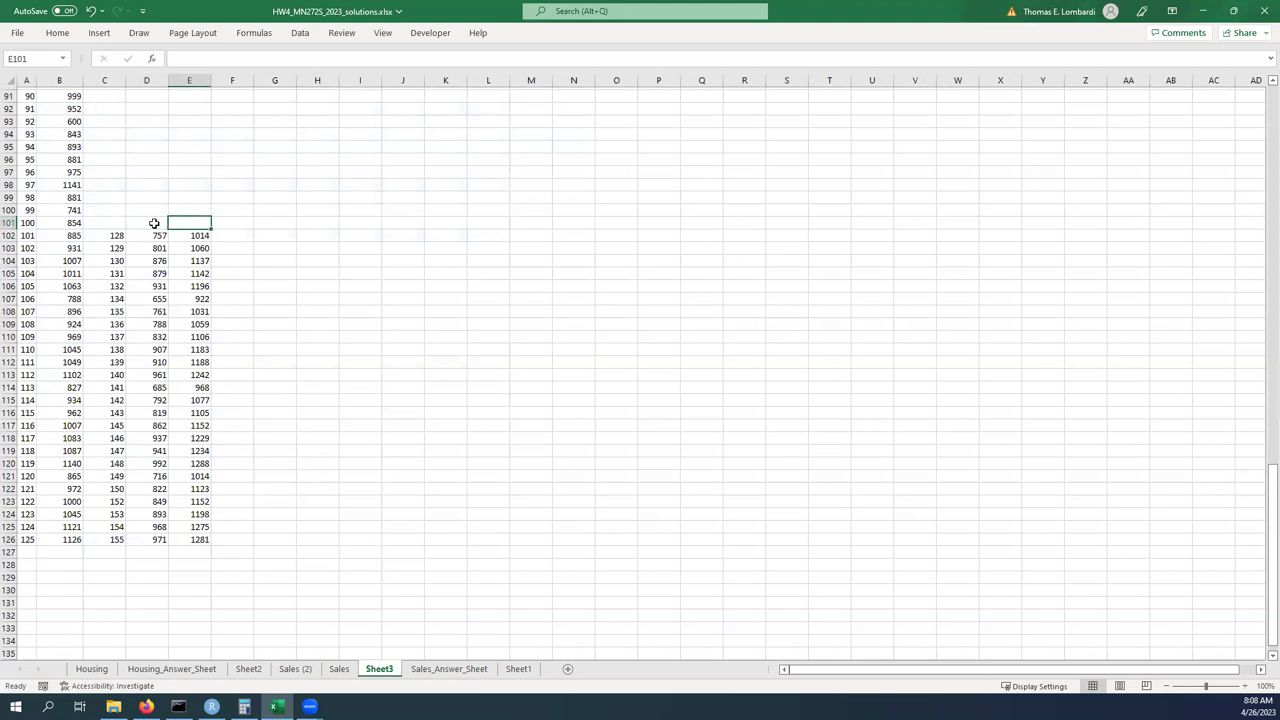
left_click(154, 223)
left_click(183, 221)
Type the header t in A1 and select the A1:E126 data block.
left_click_drag(1262, 530, 1260, 97)
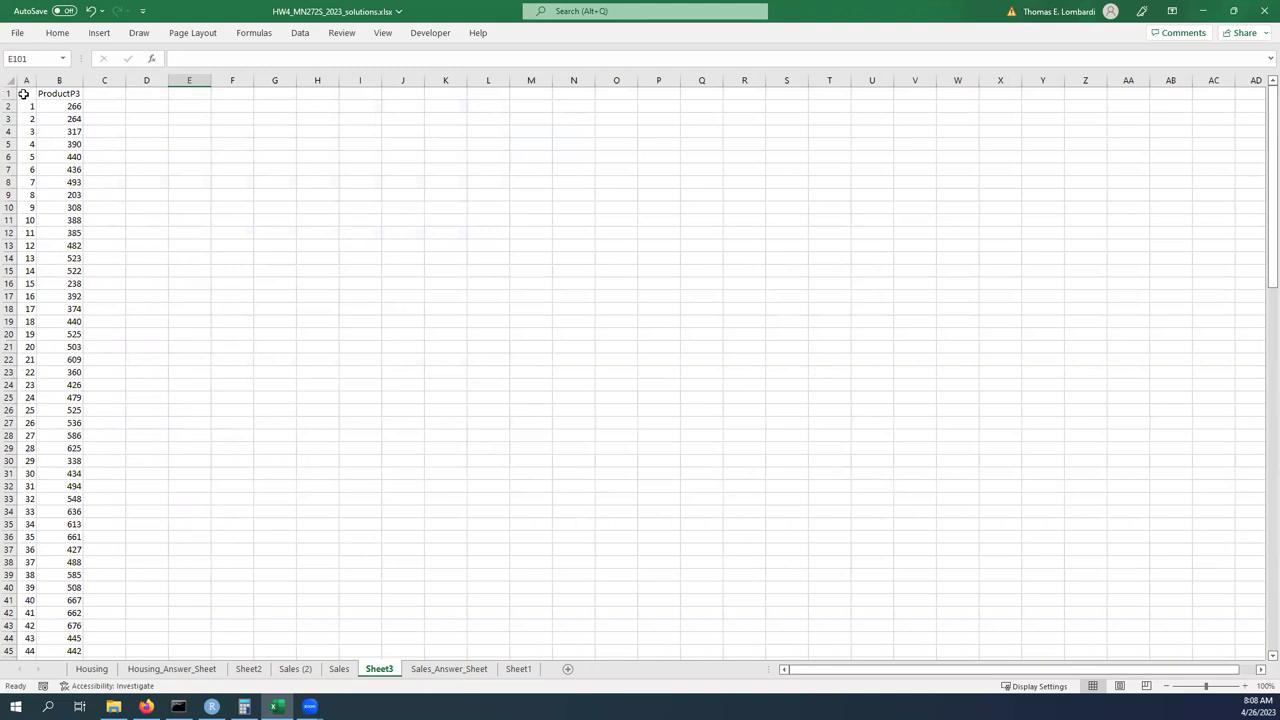
left_click(23, 94)
type("t")
left_click_drag(23, 94, 199, 612)
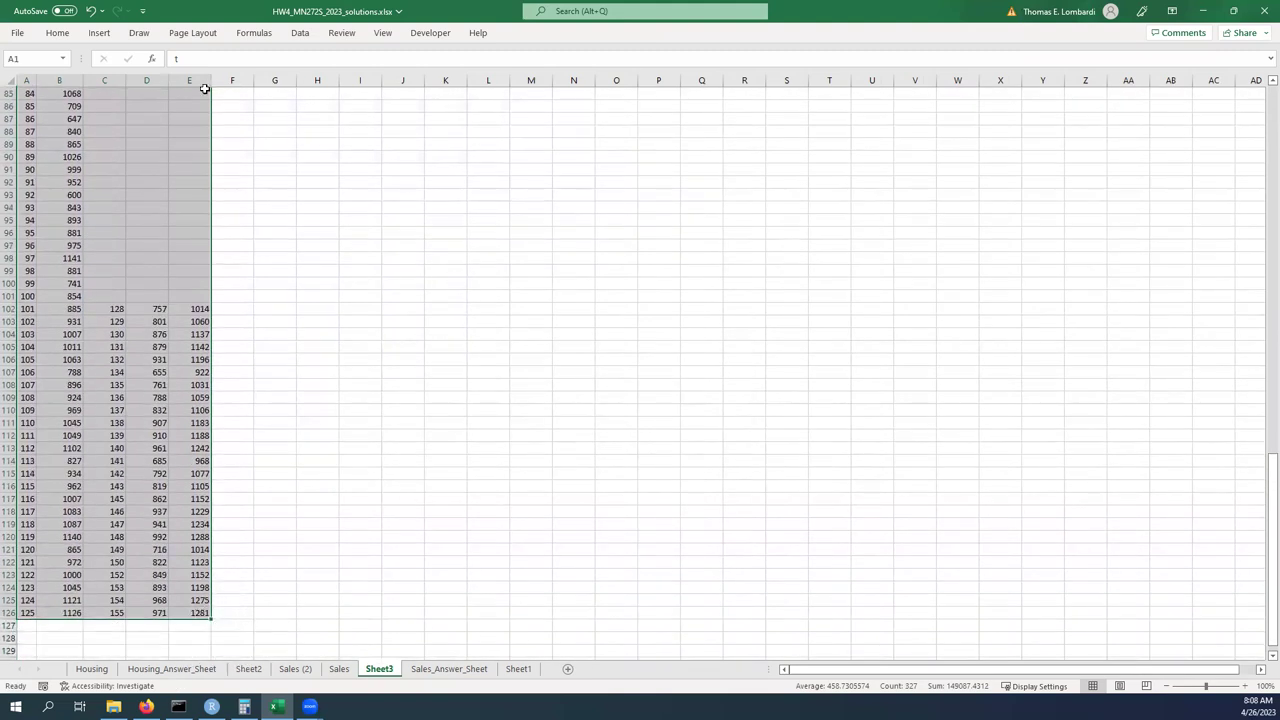
Insert a 2-D line chart of Sheet3's five data columns and enlarge it by its corners.
left_click(99, 33)
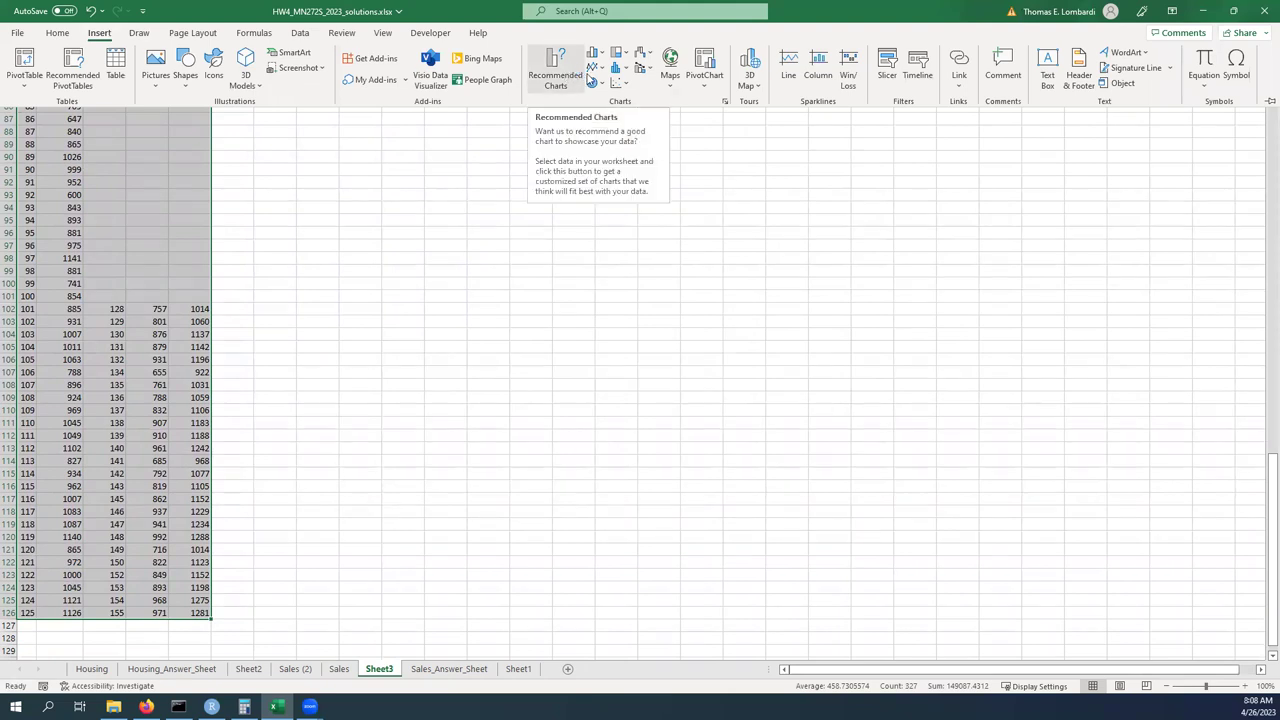
left_click(604, 70)
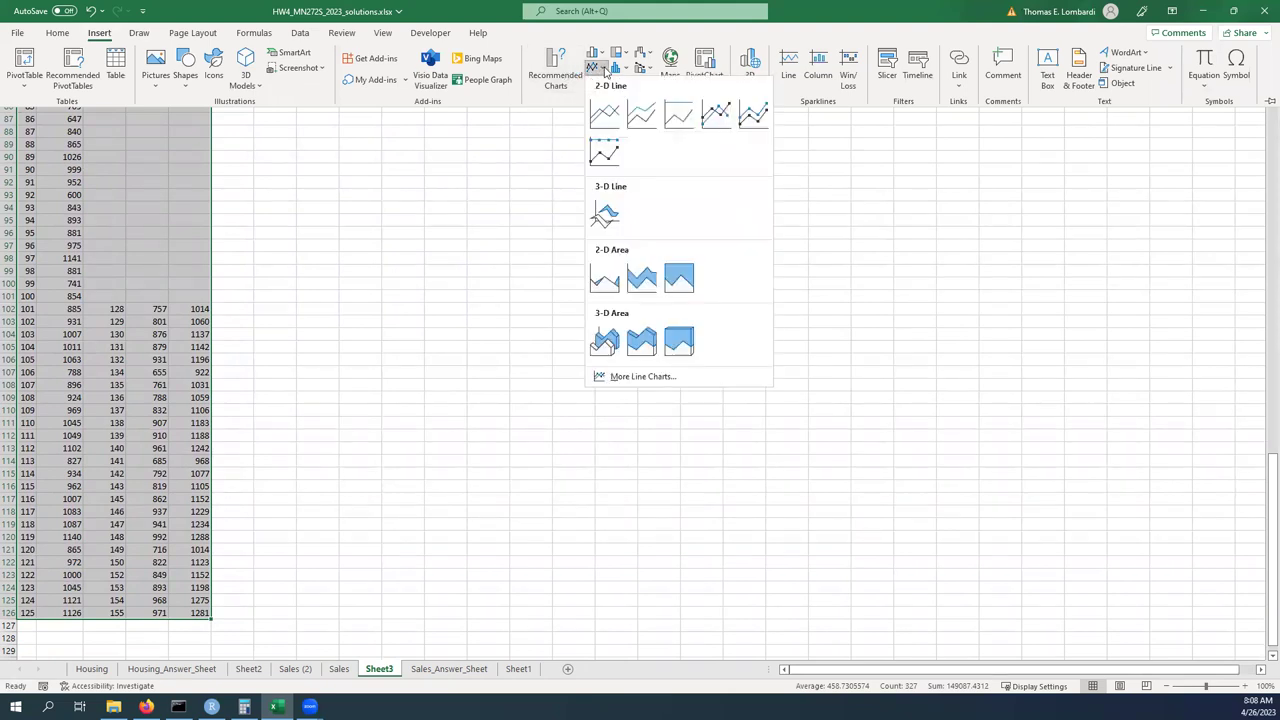
left_click(610, 123)
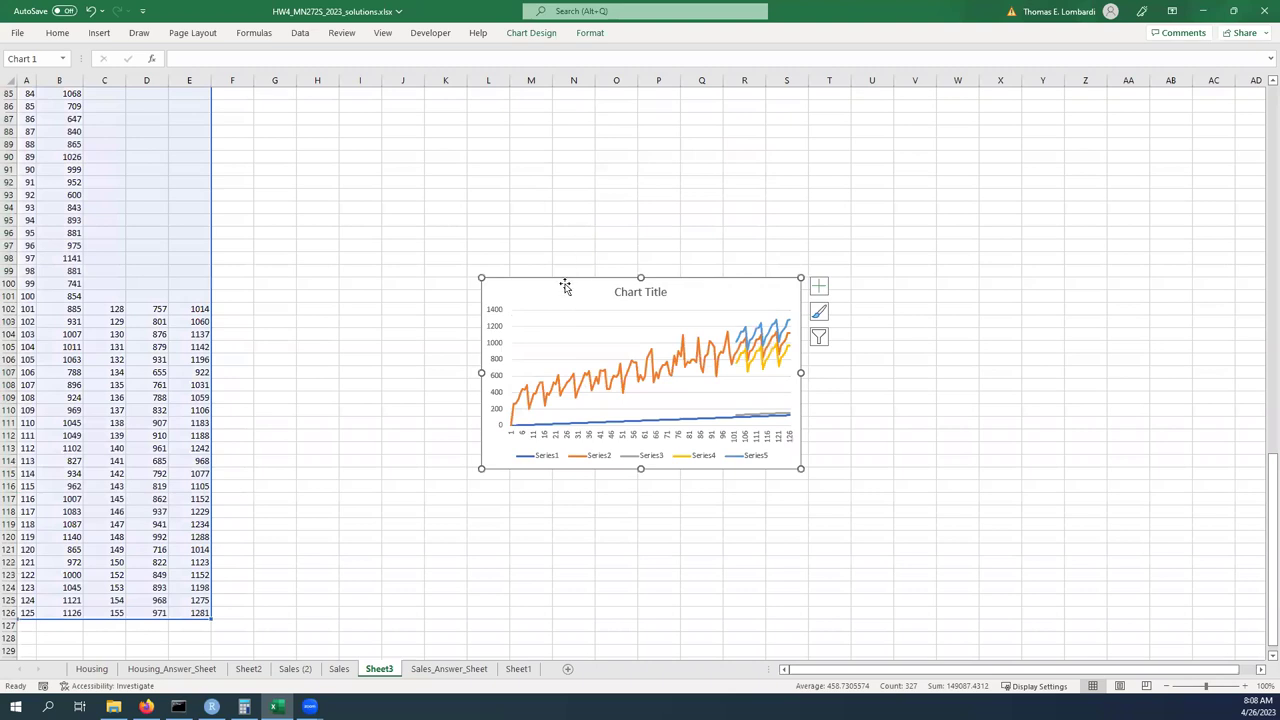
left_click_drag(481, 277, 311, 122)
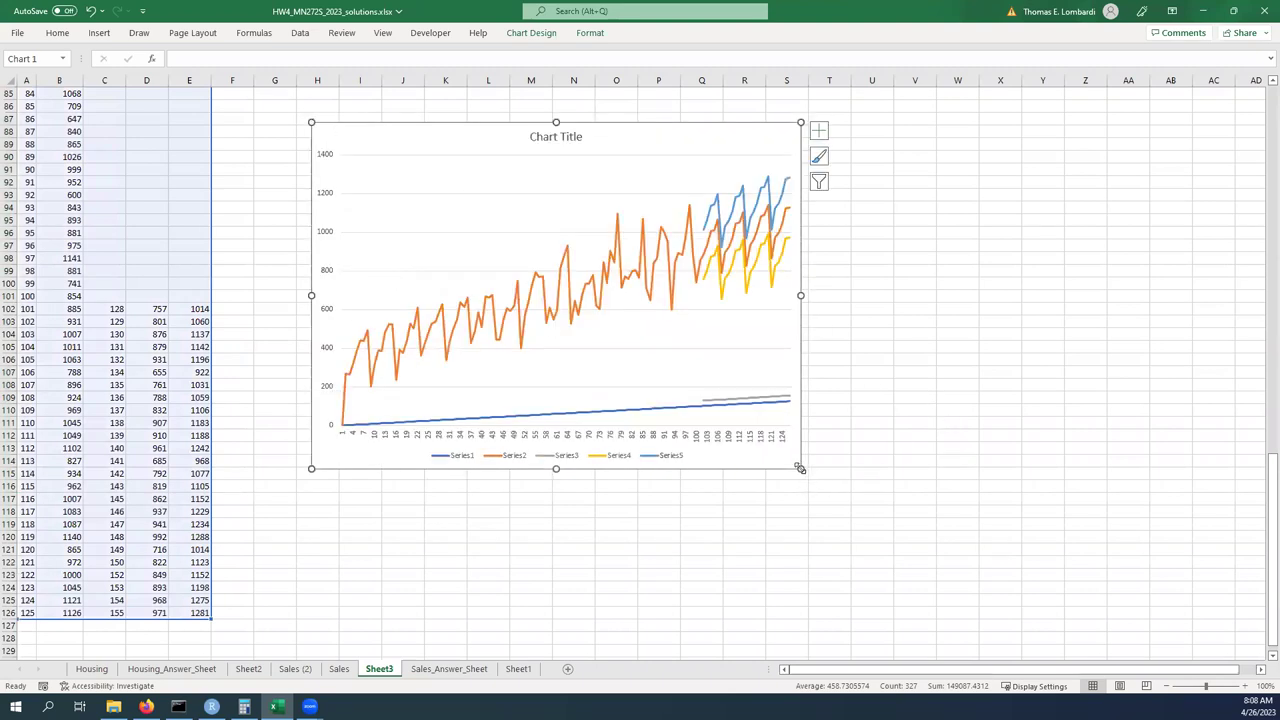
left_click_drag(803, 471, 892, 527)
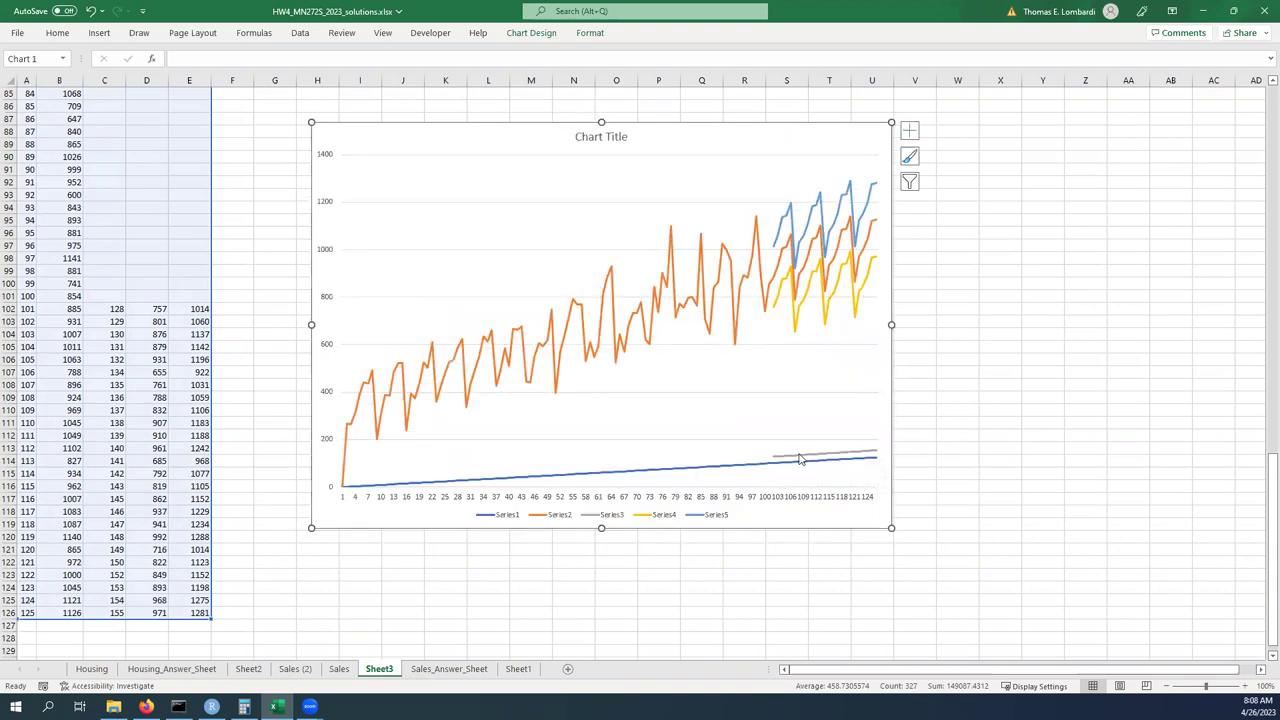
left_click(799, 460)
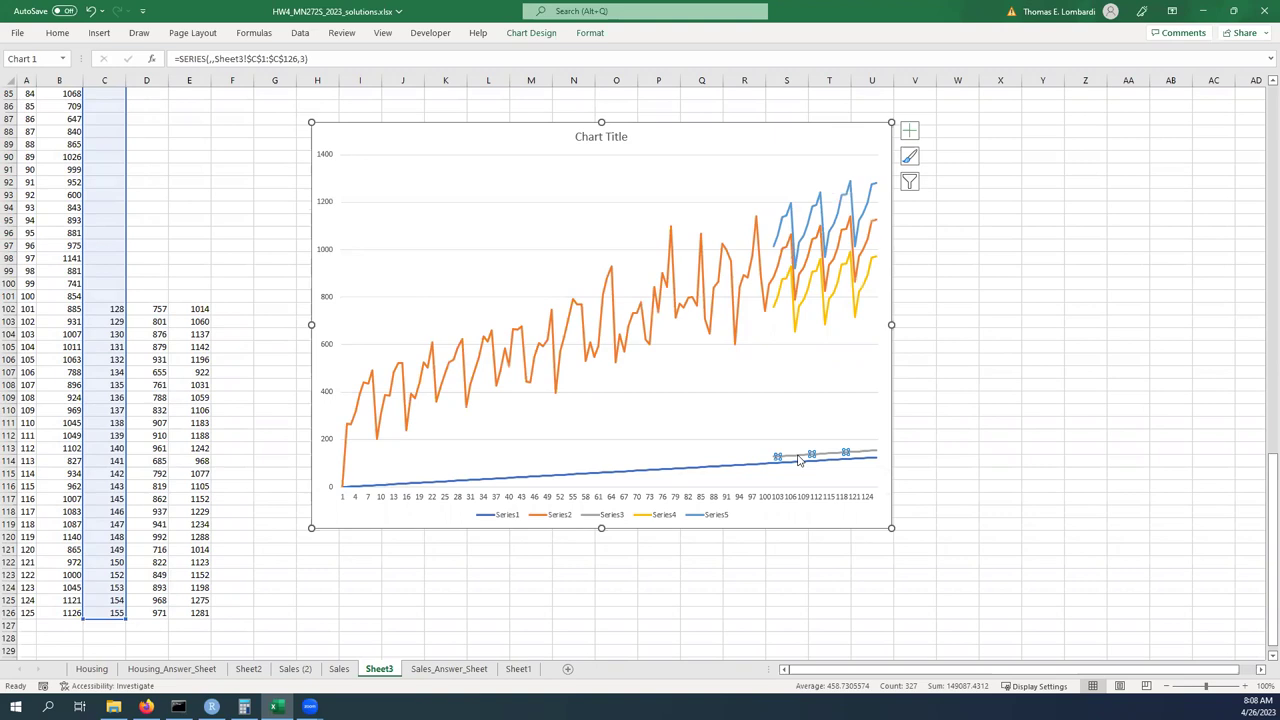
Delete the Series3 and Series1 lines from the chart.
key("Delete")
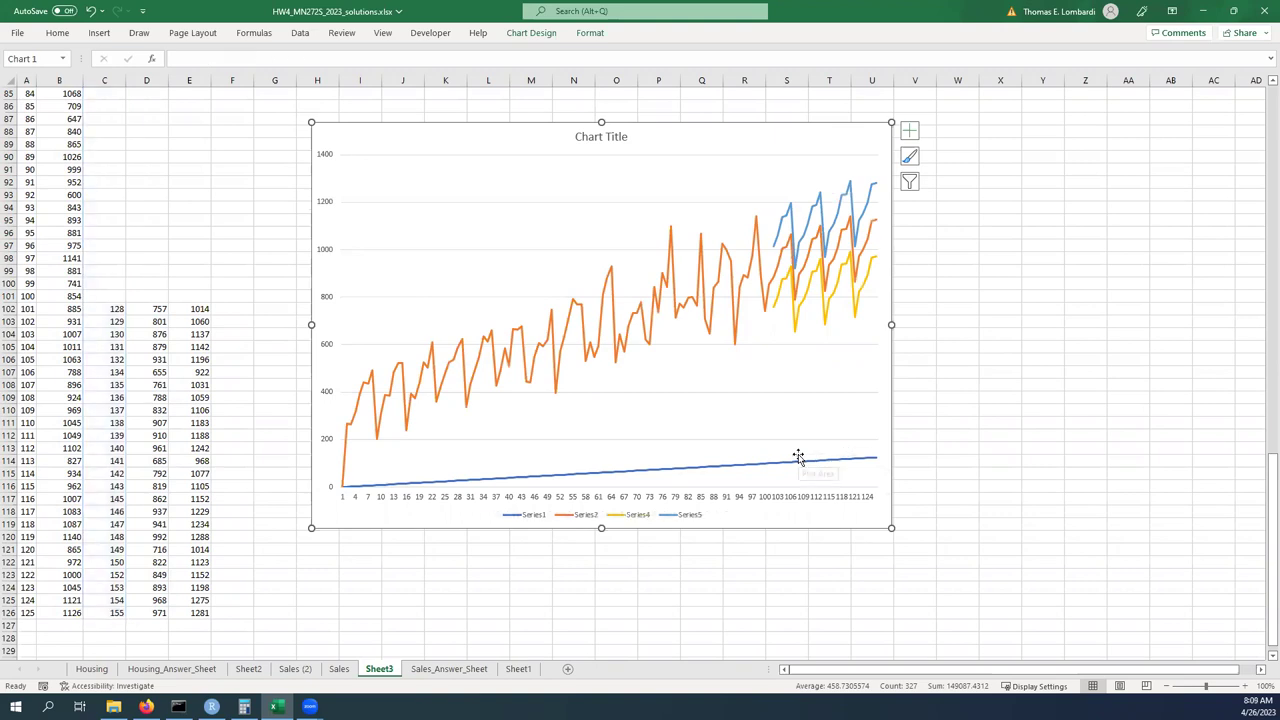
left_click(734, 469)
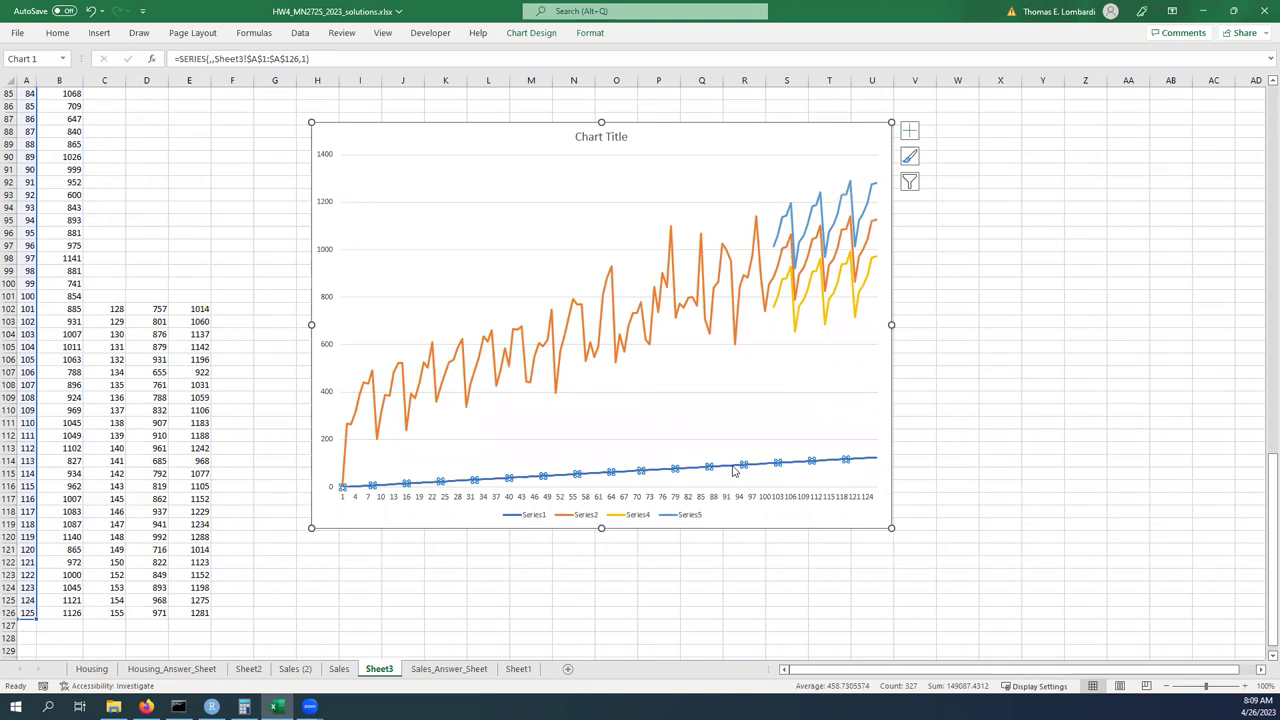
key("Delete")
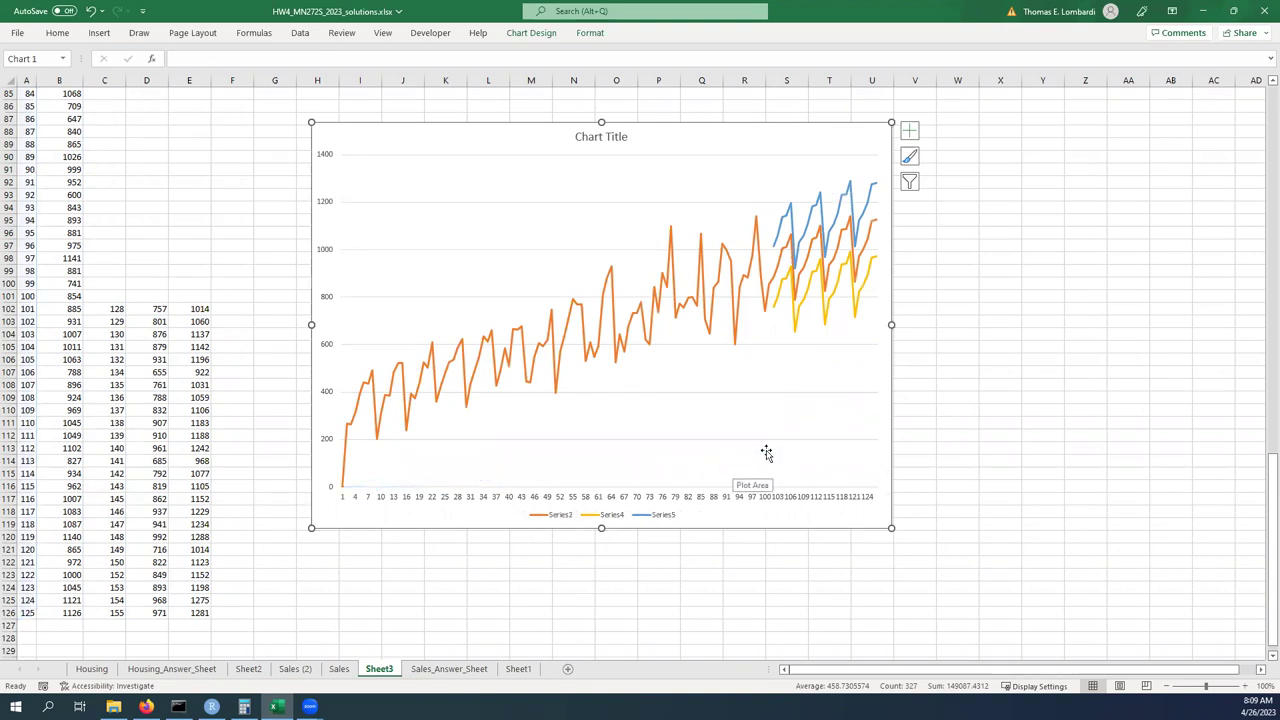
left_click(613, 137)
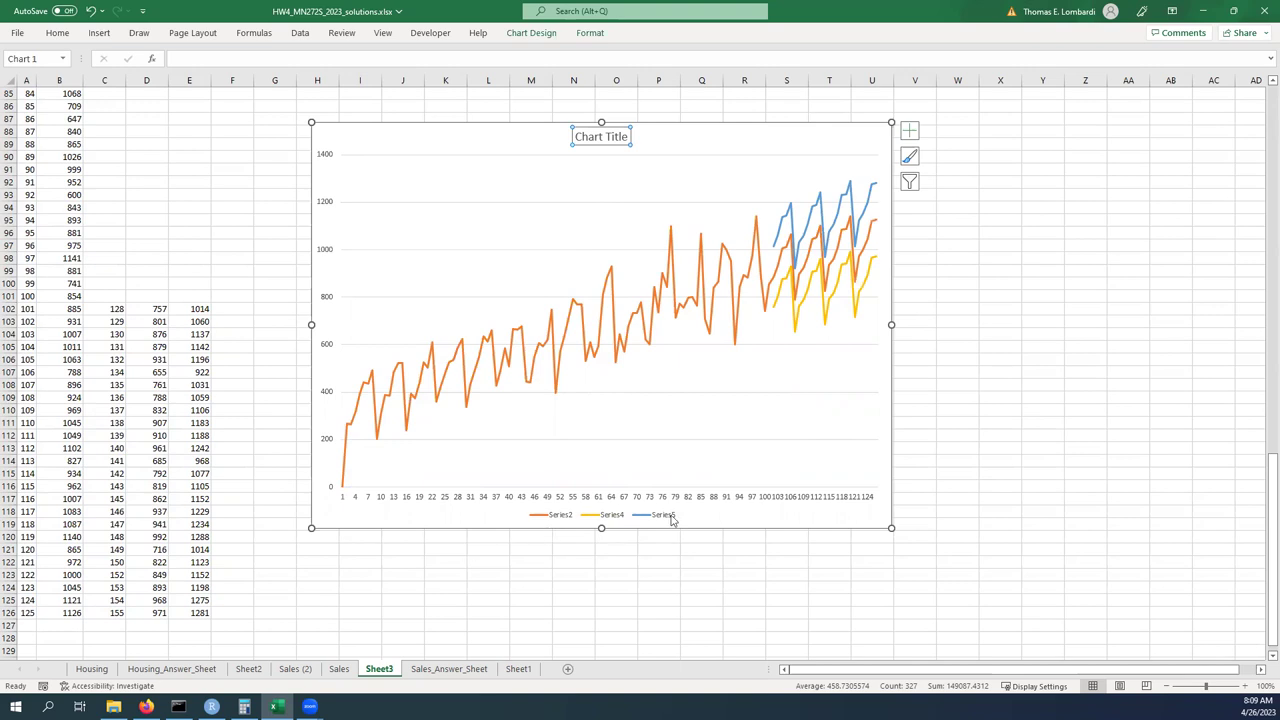
Replace the 'Chart Title' placeholder with 'Forecasting Sales in Units Sold'.
left_click(613, 140)
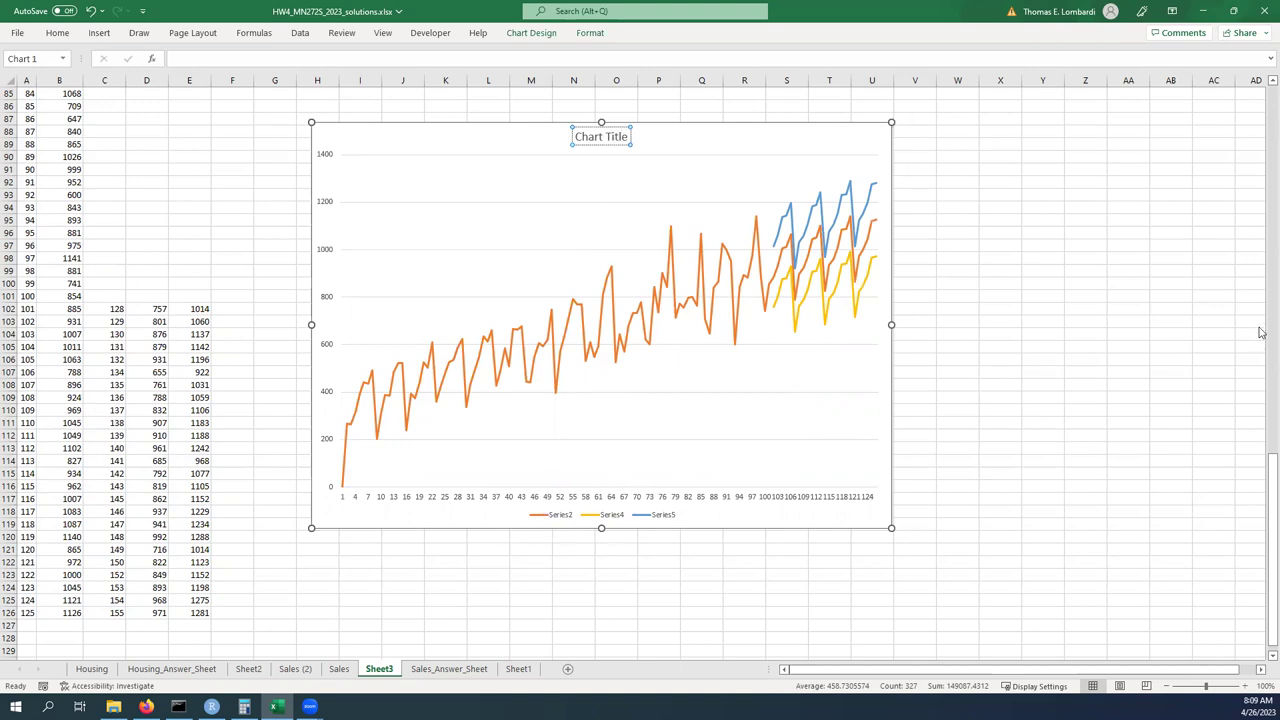
key("BackSpace")
key("BackSpace")
key("BackSpace")
key("BackSpace")
key("BackSpace")
key("BackSpace")
key("BackSpace")
key("BackSpace")
key("BackSpace")
key("BackSpace")
key("BackSpace")
type("Forecasting Sales in Units D")
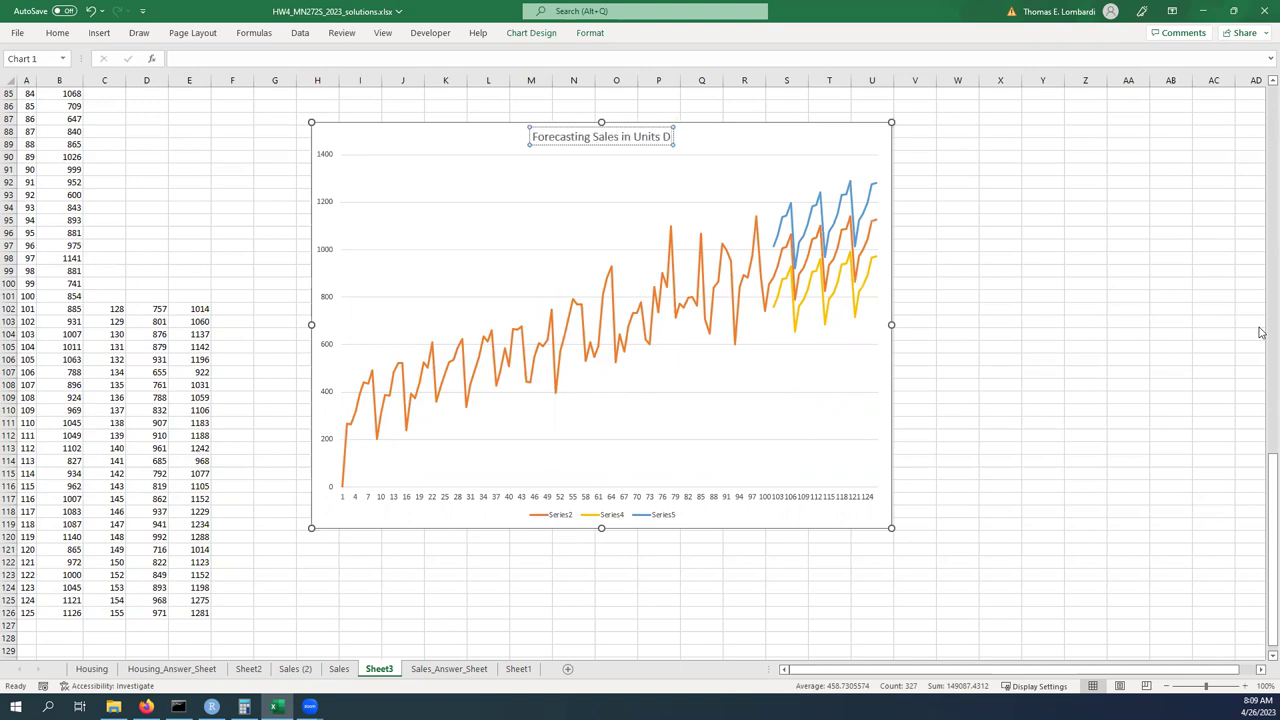
key("BackSpace")
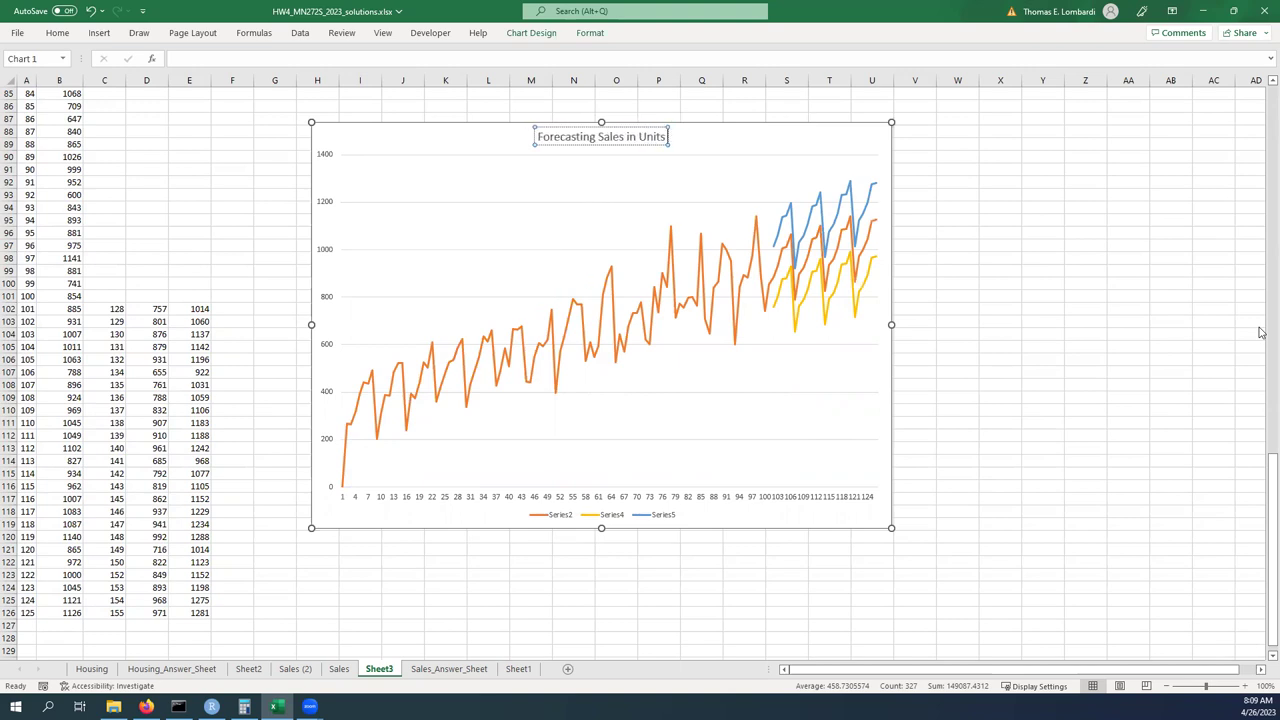
type("Sold")
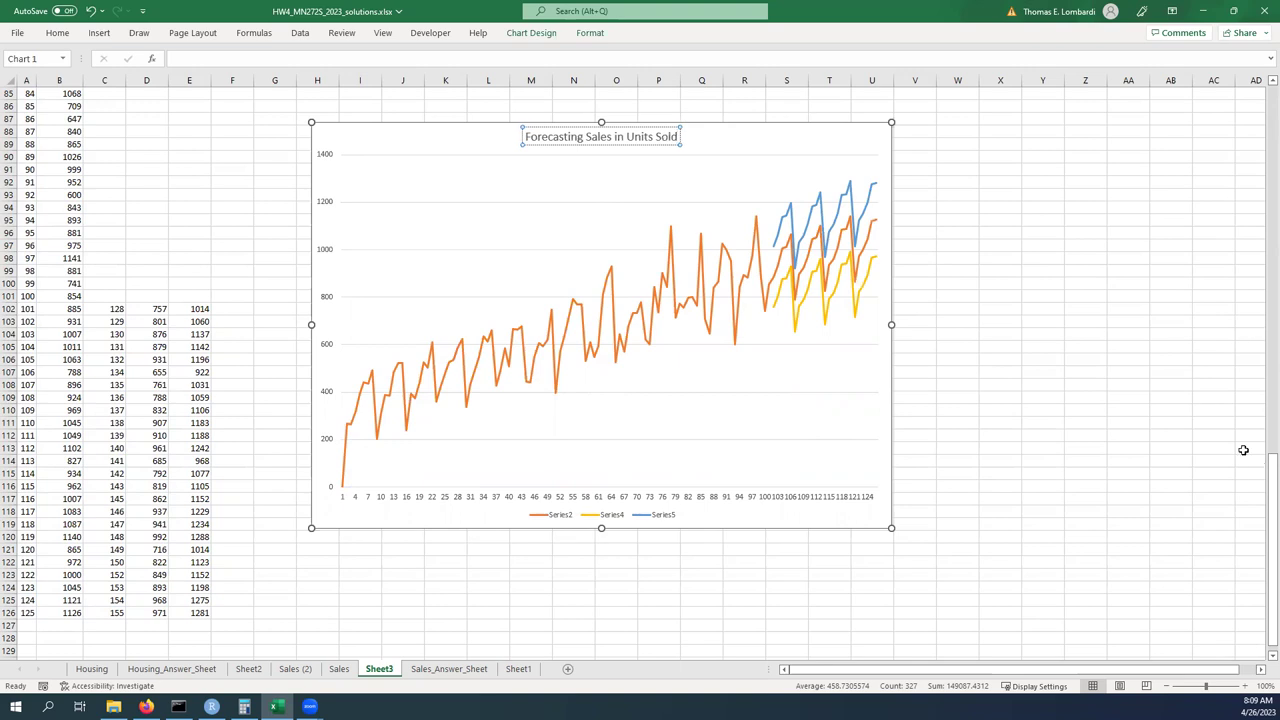
In Select Data, rename Series2 to 'Predicted Value'.
left_click(792, 220)
left_click(792, 220)
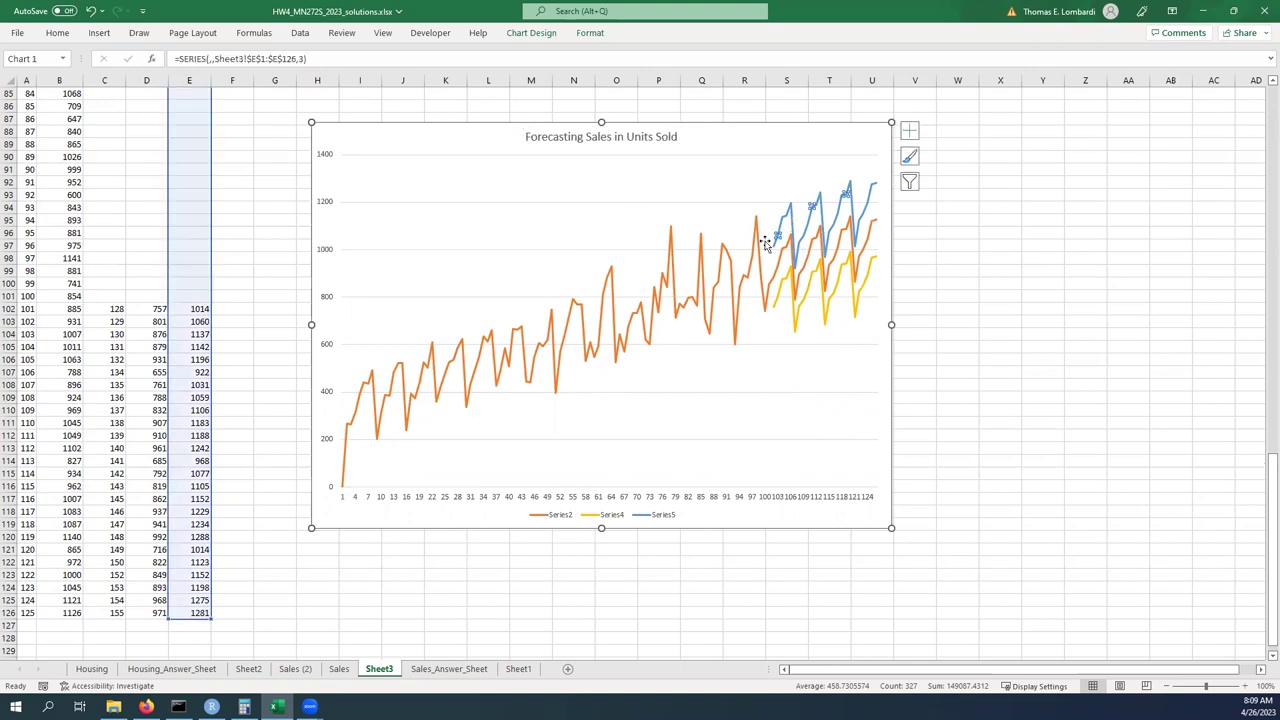
right_click(689, 336)
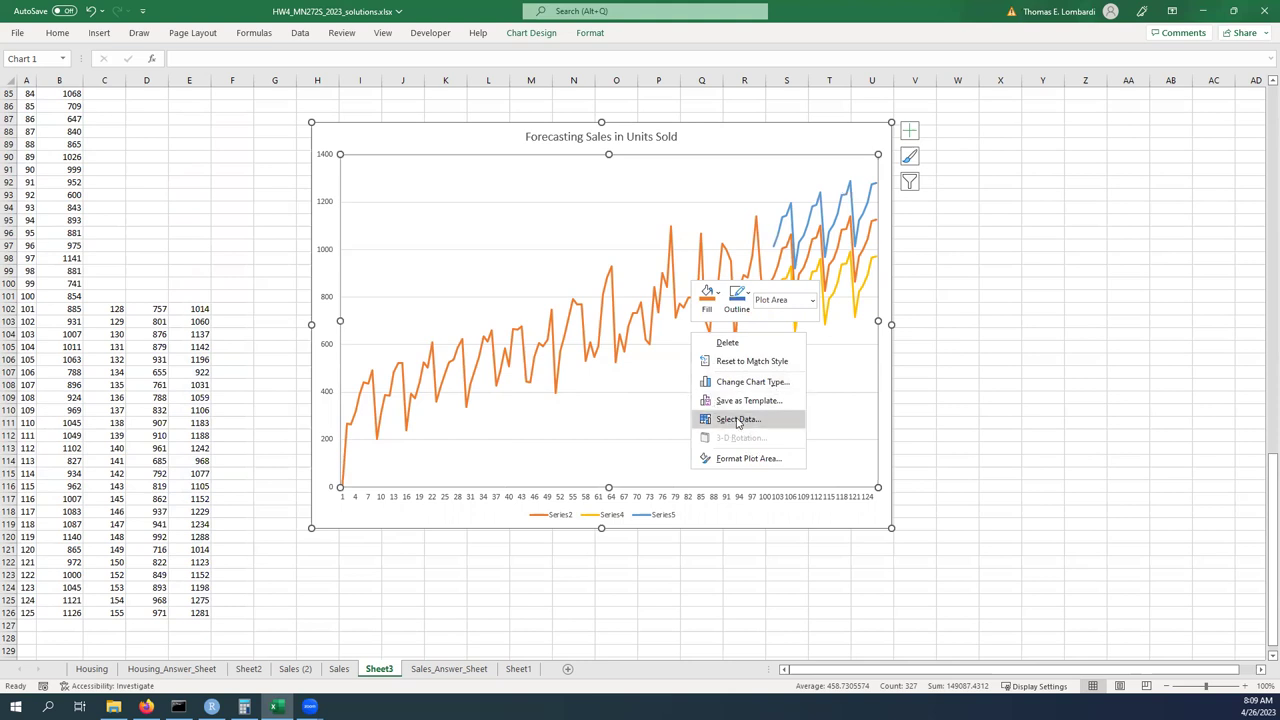
left_click(737, 420)
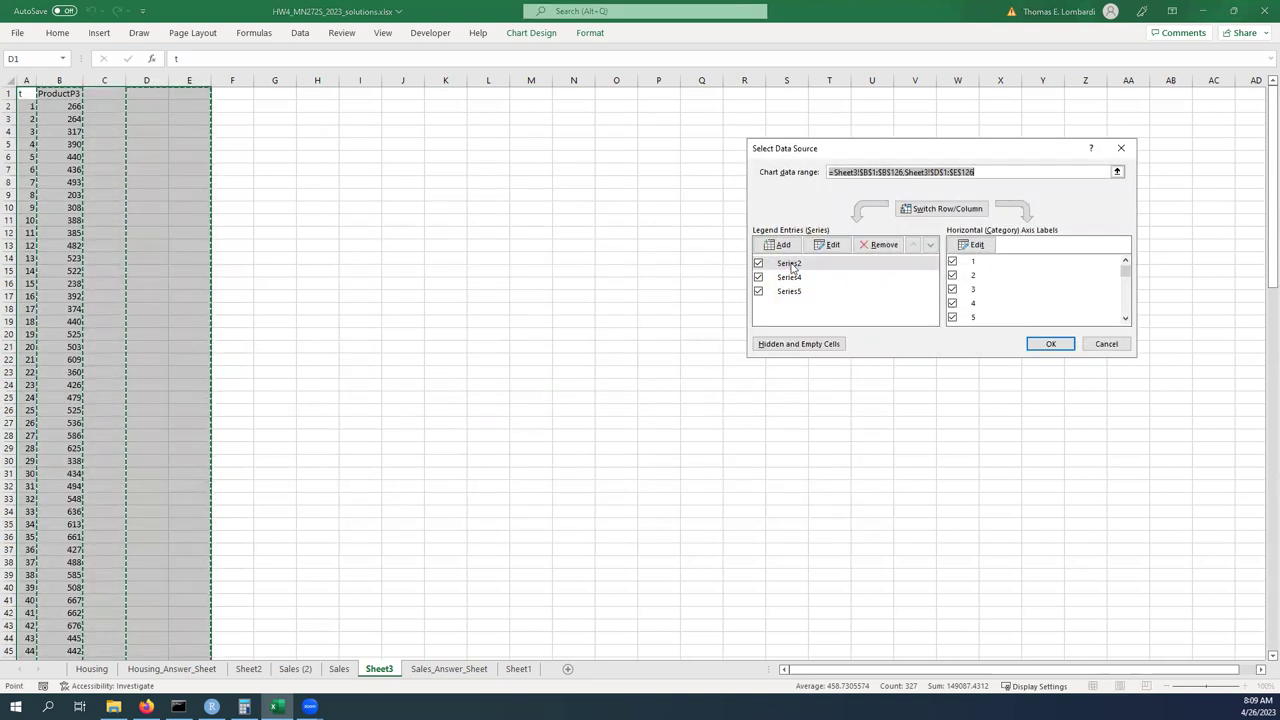
left_click(792, 265)
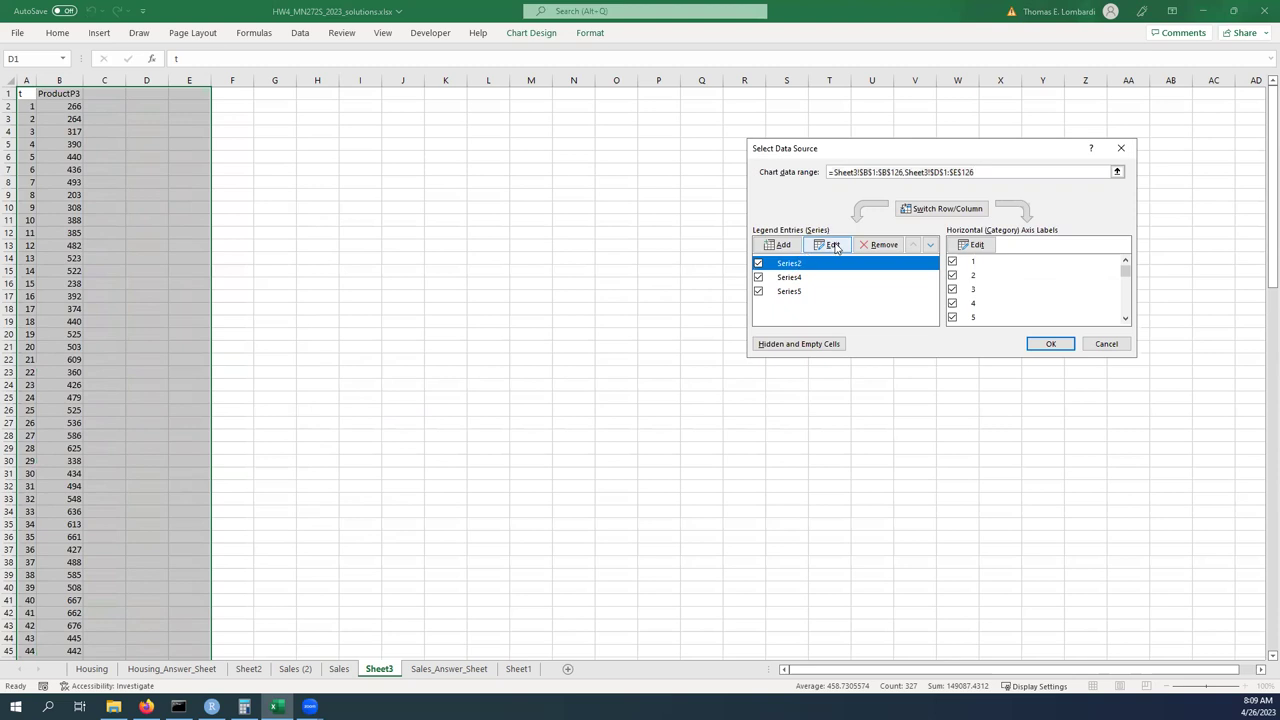
left_click(833, 246)
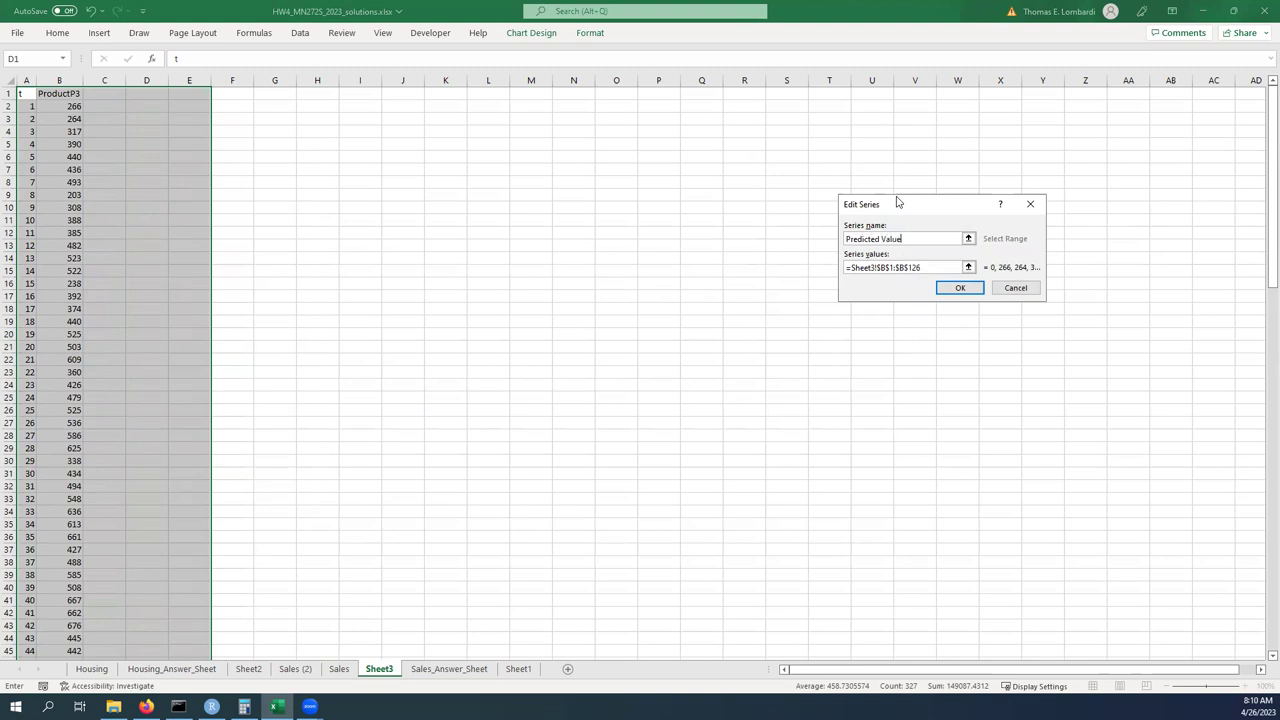
left_click(960, 289)
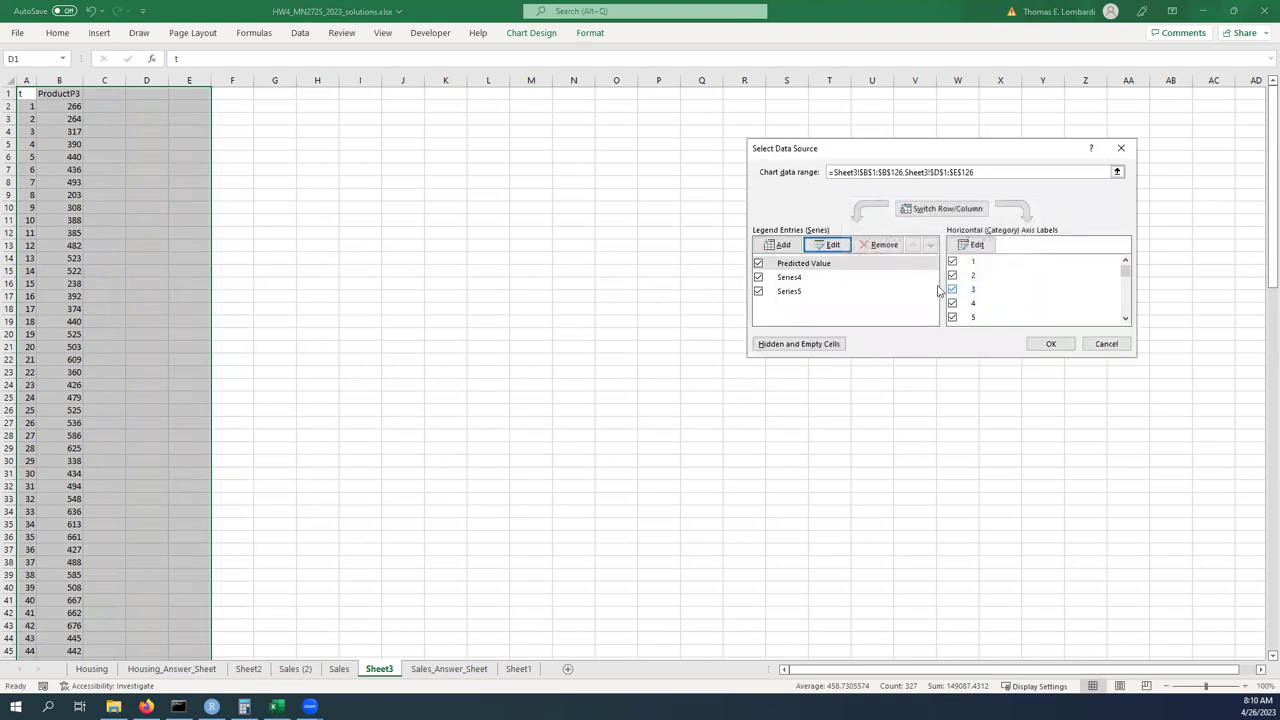
Rename Series4 and Series5 to 'Lower Bound for 95% Conf Int' and 'Upper Bound for 95% Conf Int'.
left_click(791, 279)
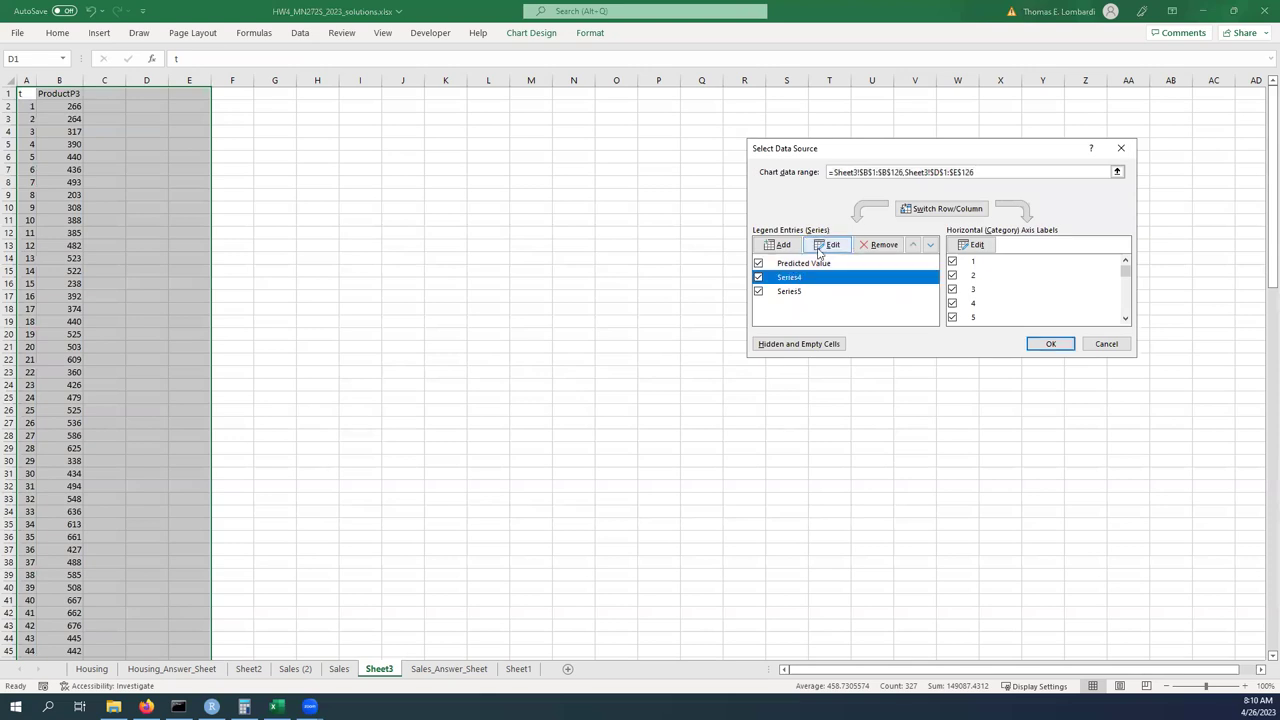
left_click(822, 244)
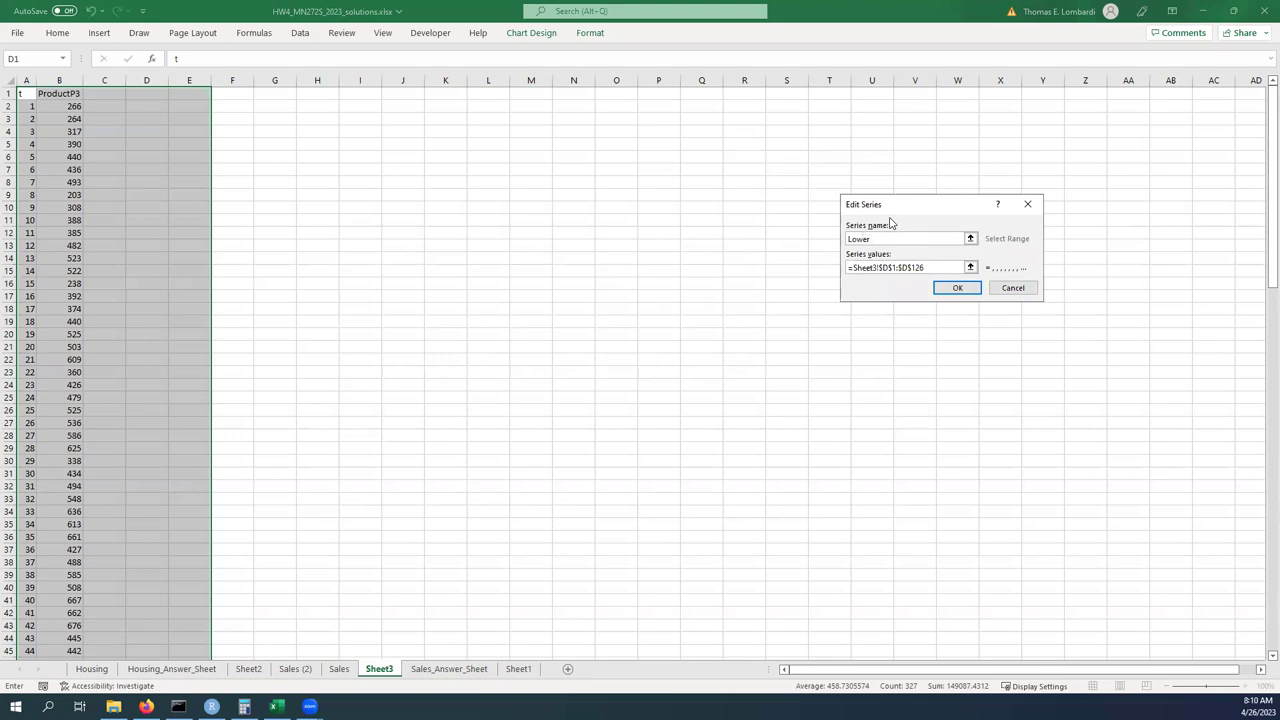
type("Bound for 95% Conf Int")
left_click(957, 288)
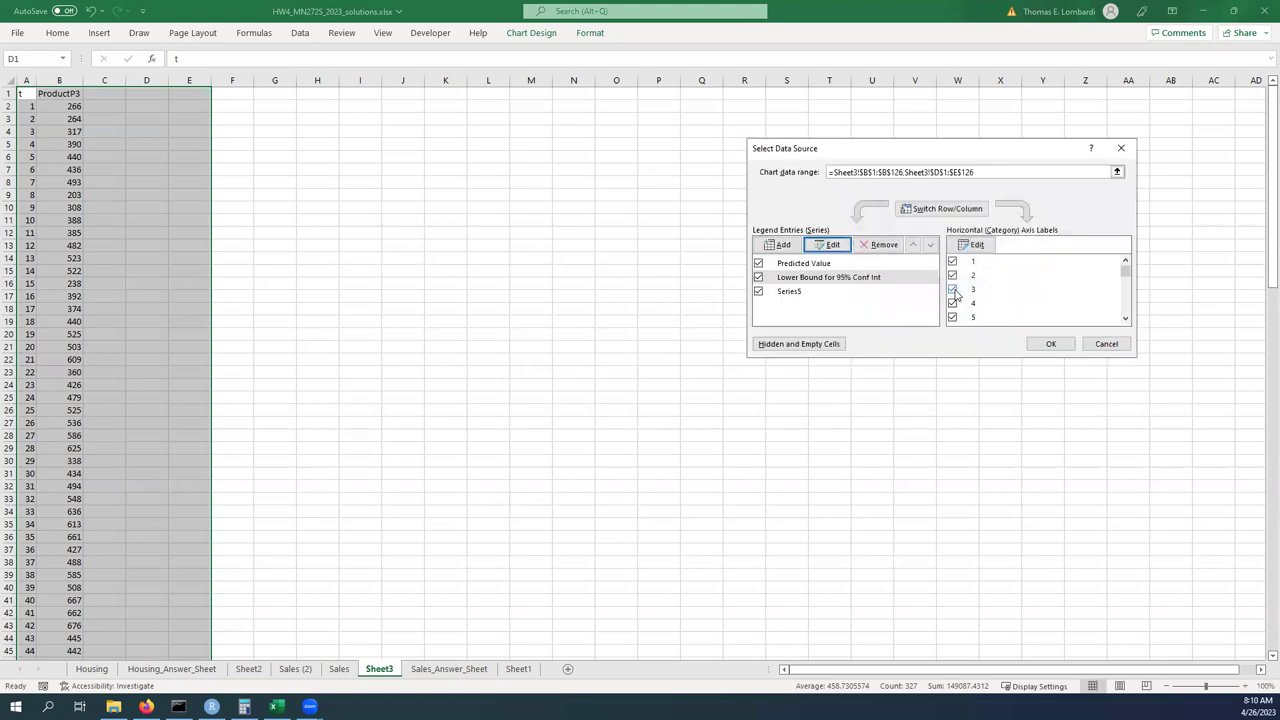
left_click(797, 294)
left_click(830, 246)
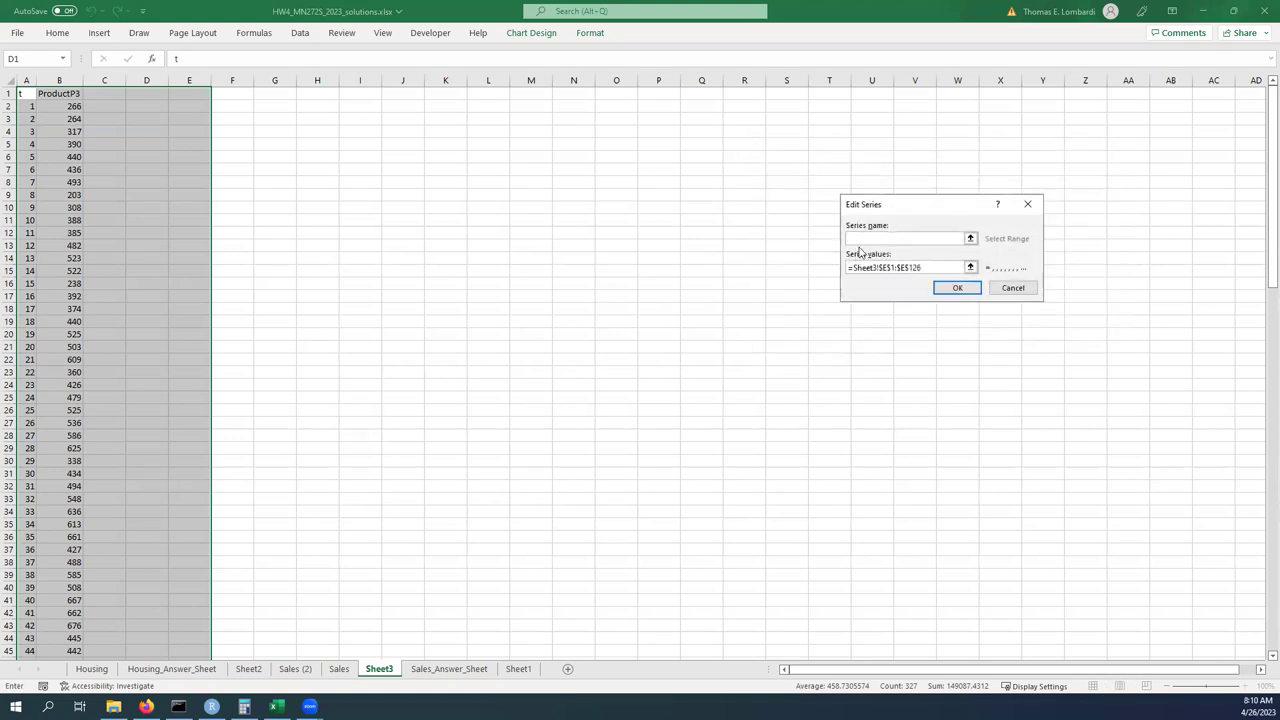
type("Upper Bound for 95% Conf Int")
left_click(956, 288)
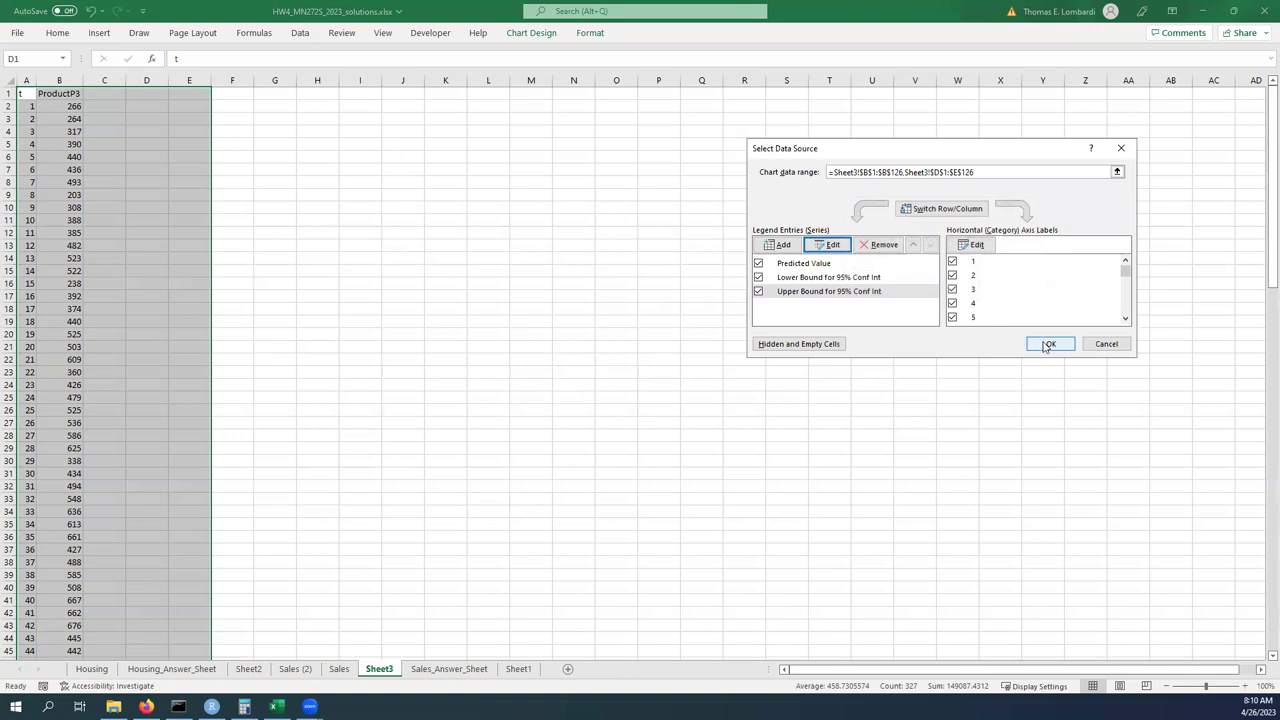
left_click(1047, 344)
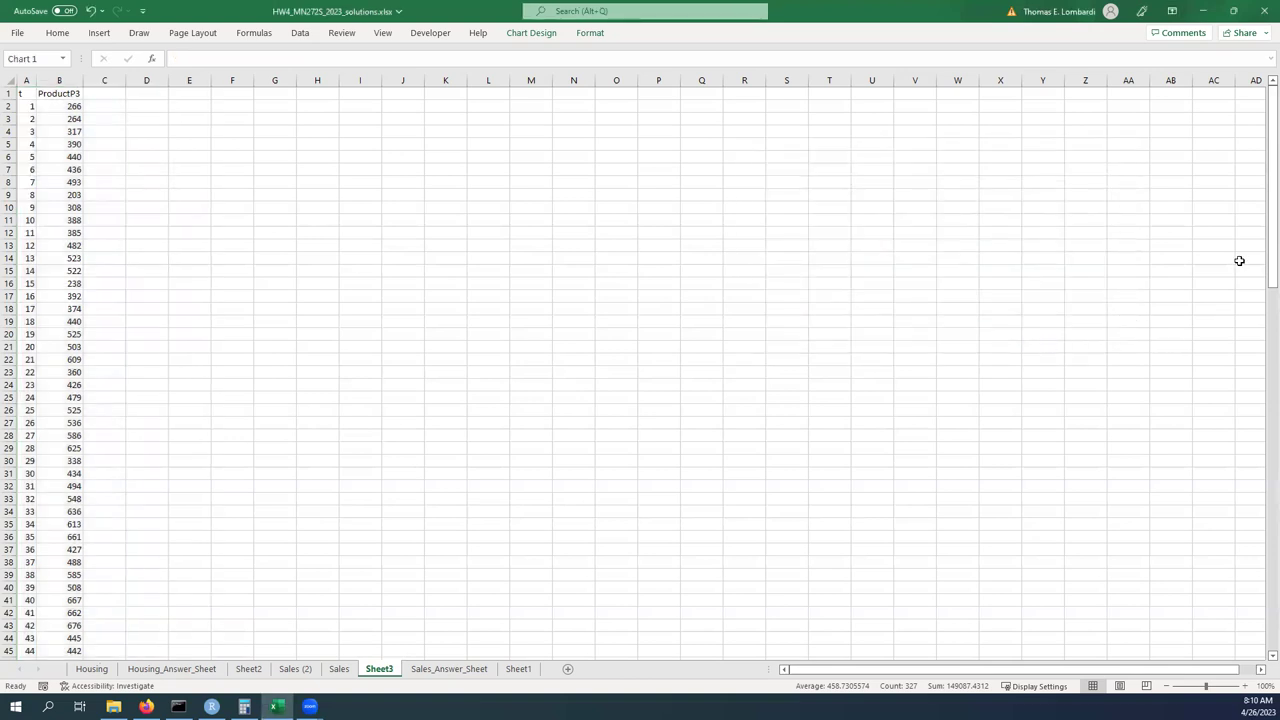
Give the Upper Bound for 95% Conf Int line a dashed dash type.
left_click_drag(1262, 247, 1258, 520)
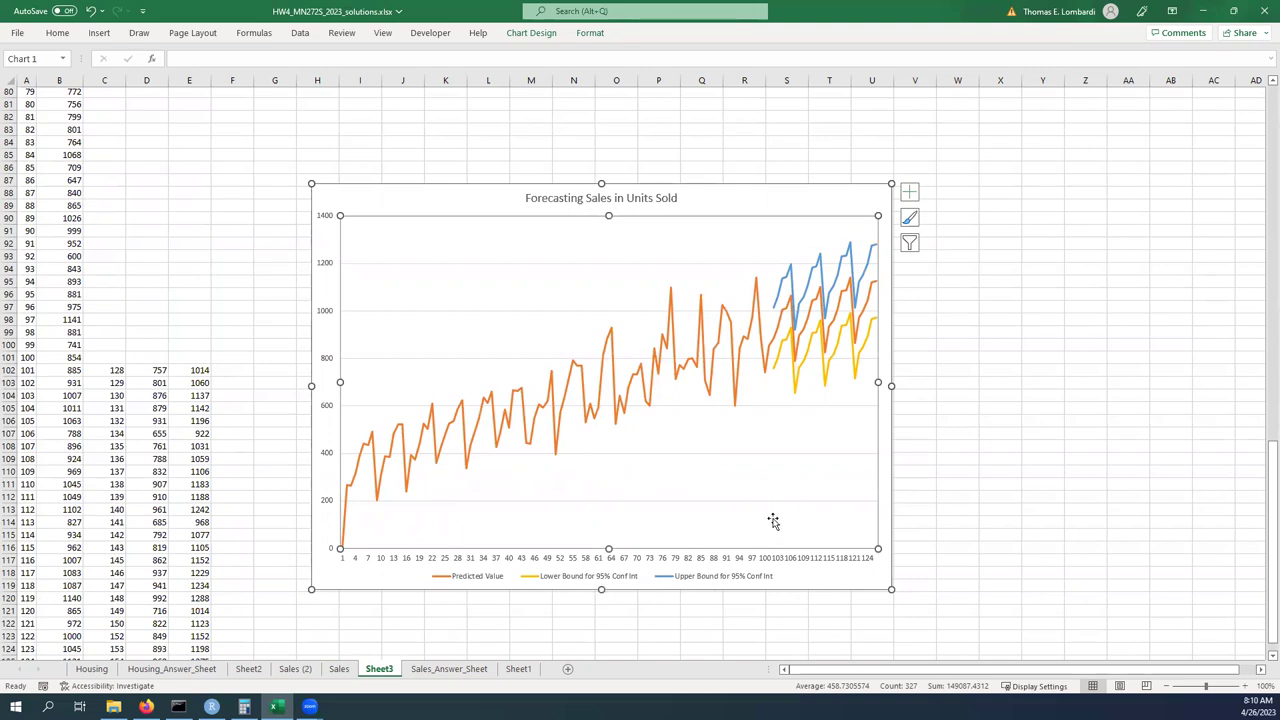
right_click(790, 284)
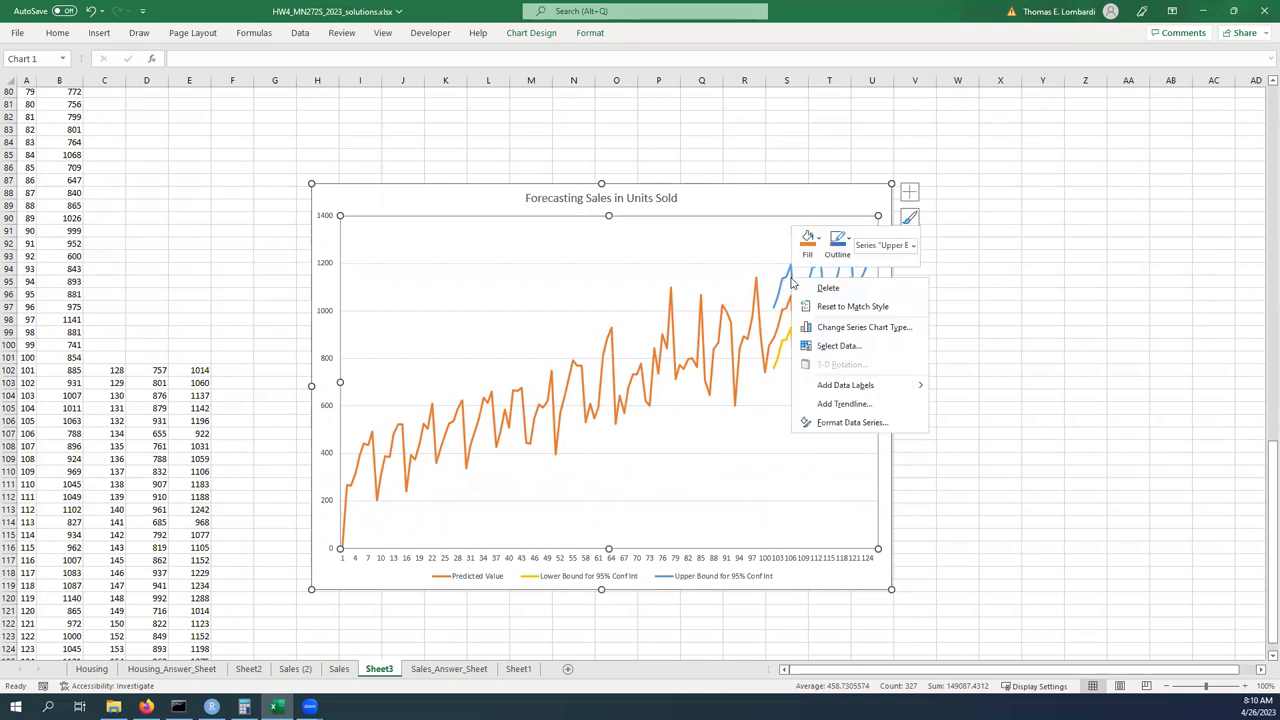
left_click(845, 424)
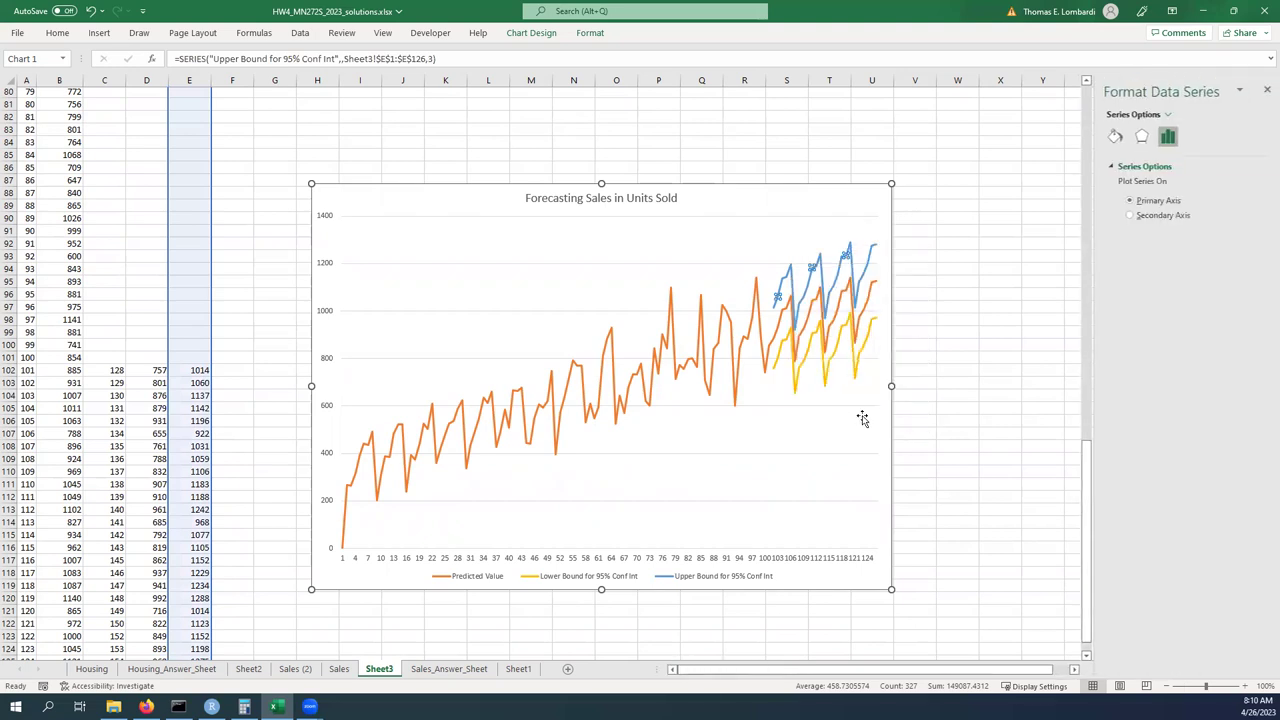
left_click(1112, 138)
left_click(1122, 185)
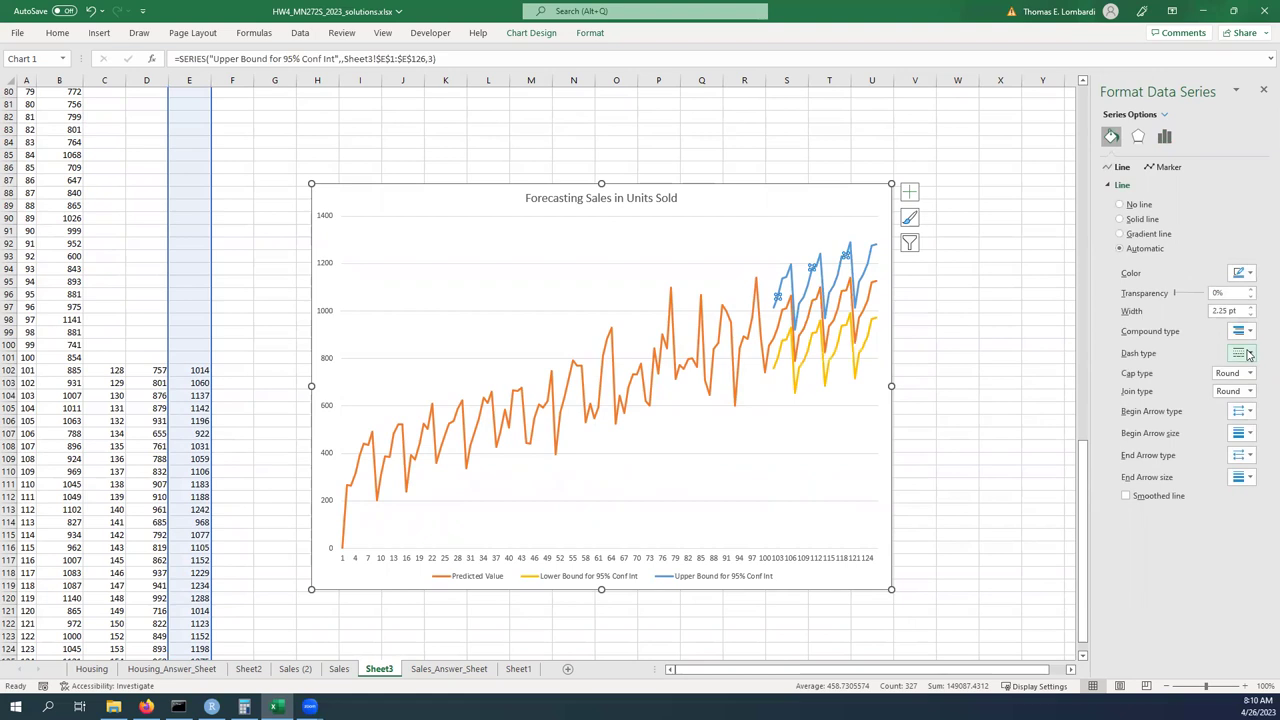
left_click(1240, 354)
left_click(1237, 390)
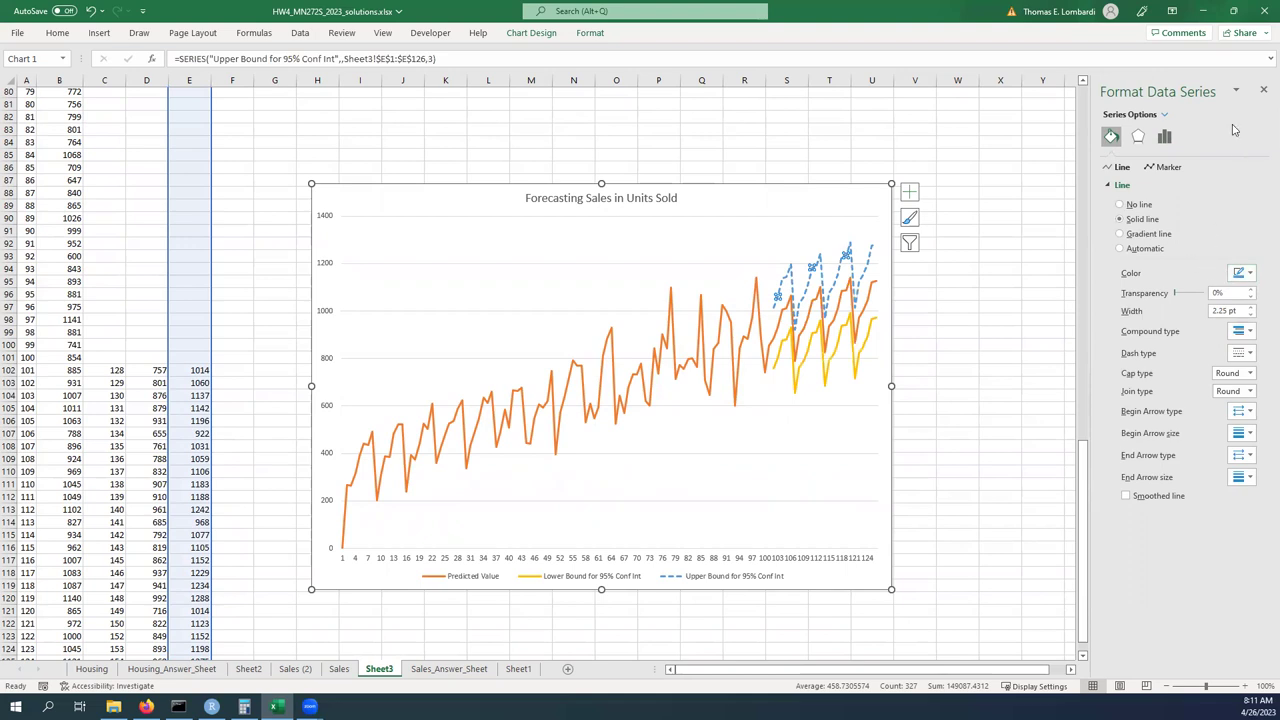
left_click(1262, 92)
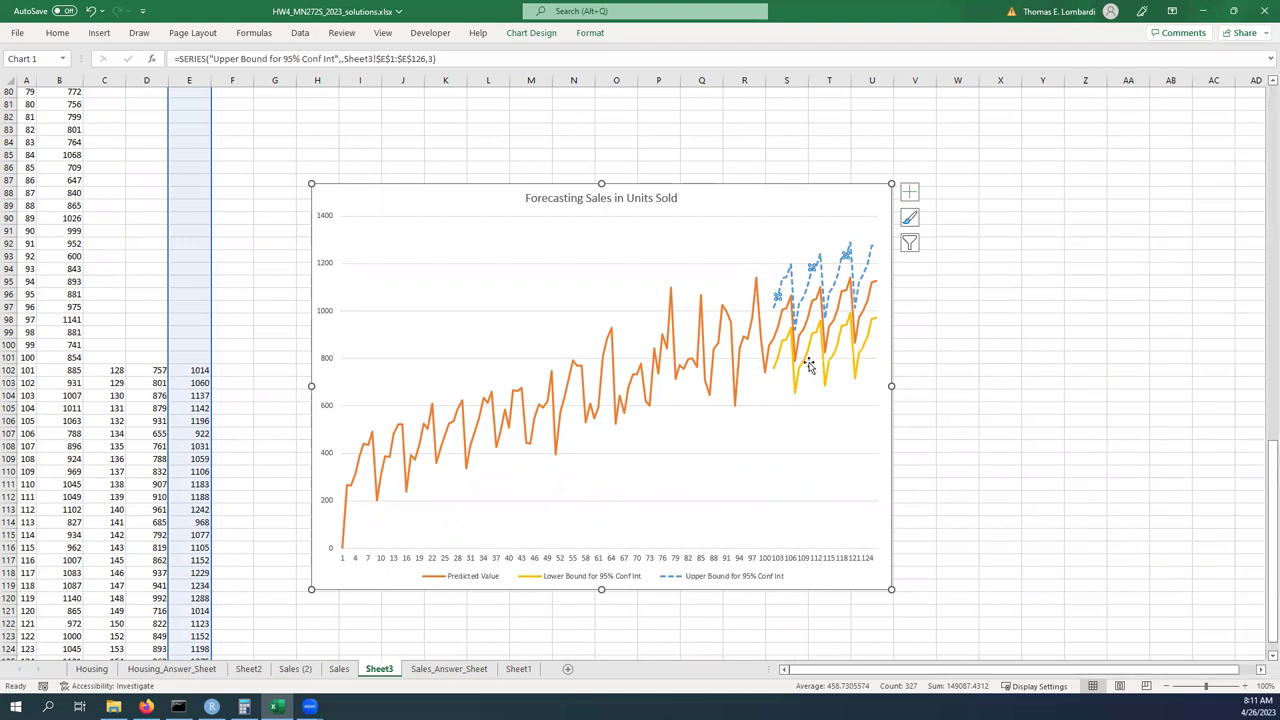
Give the Lower Bound for 95% Conf Int line a dashed dash type.
left_click(805, 362)
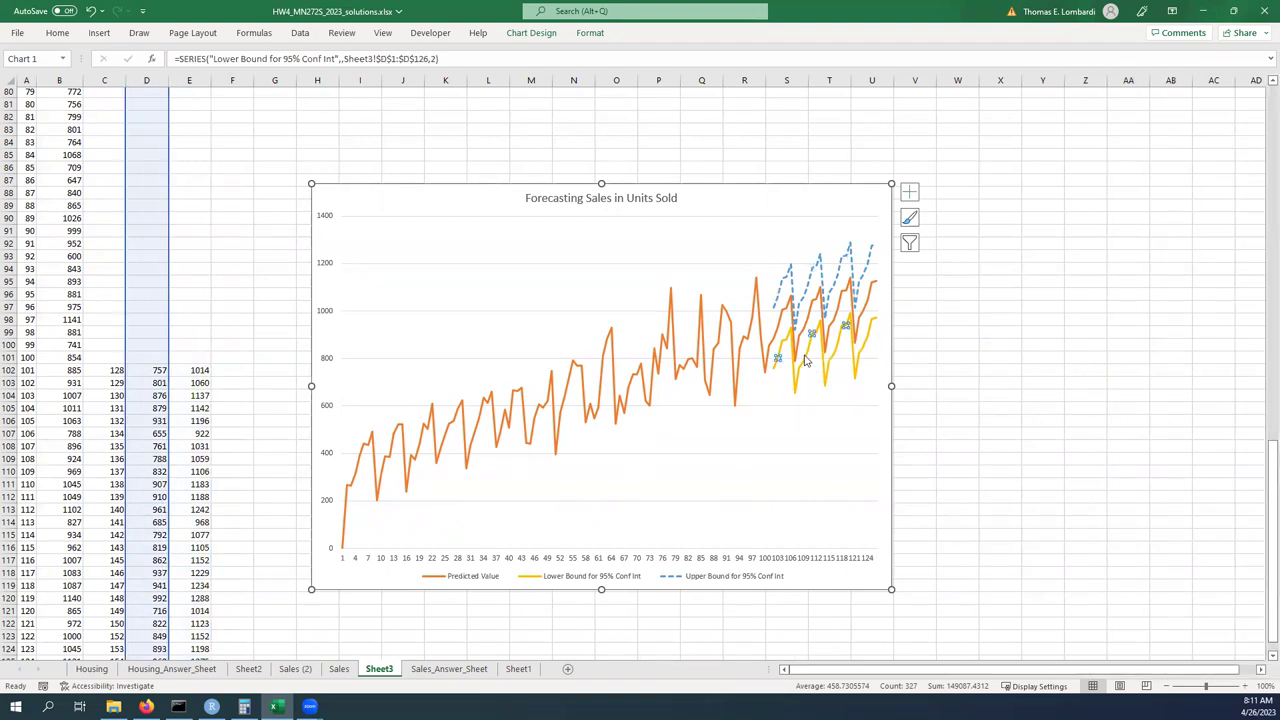
right_click(806, 362)
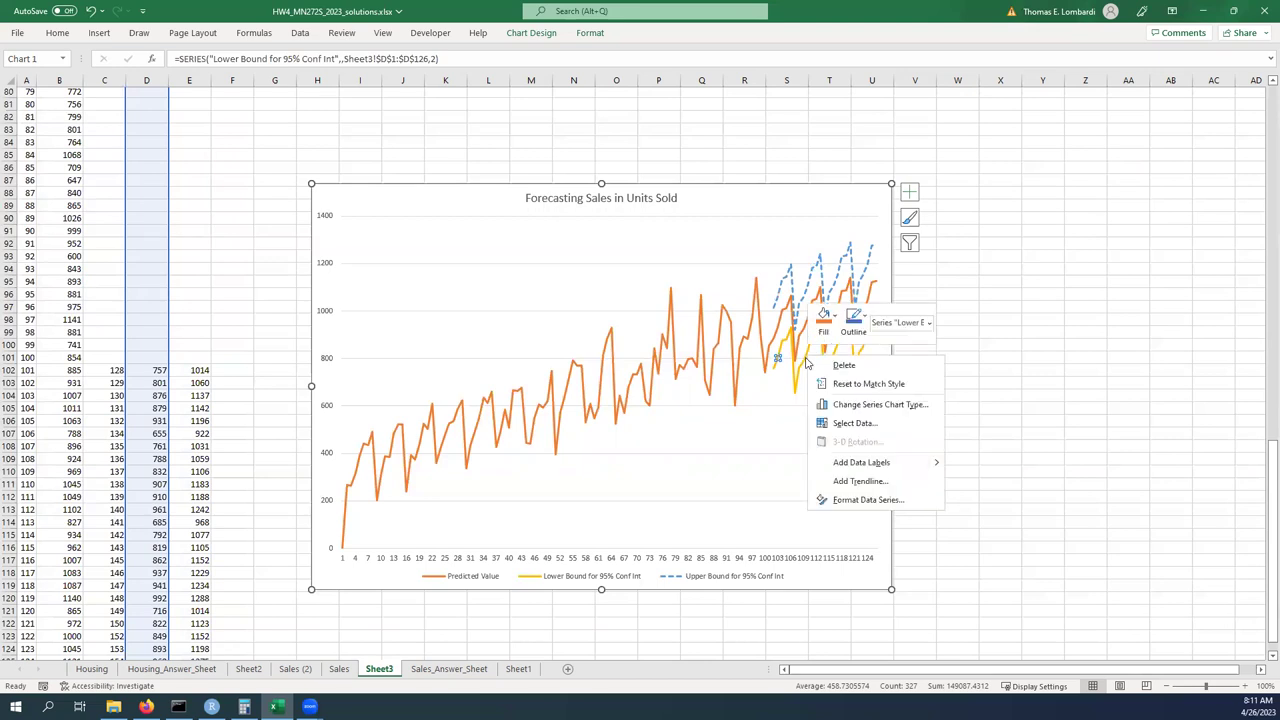
left_click(840, 500)
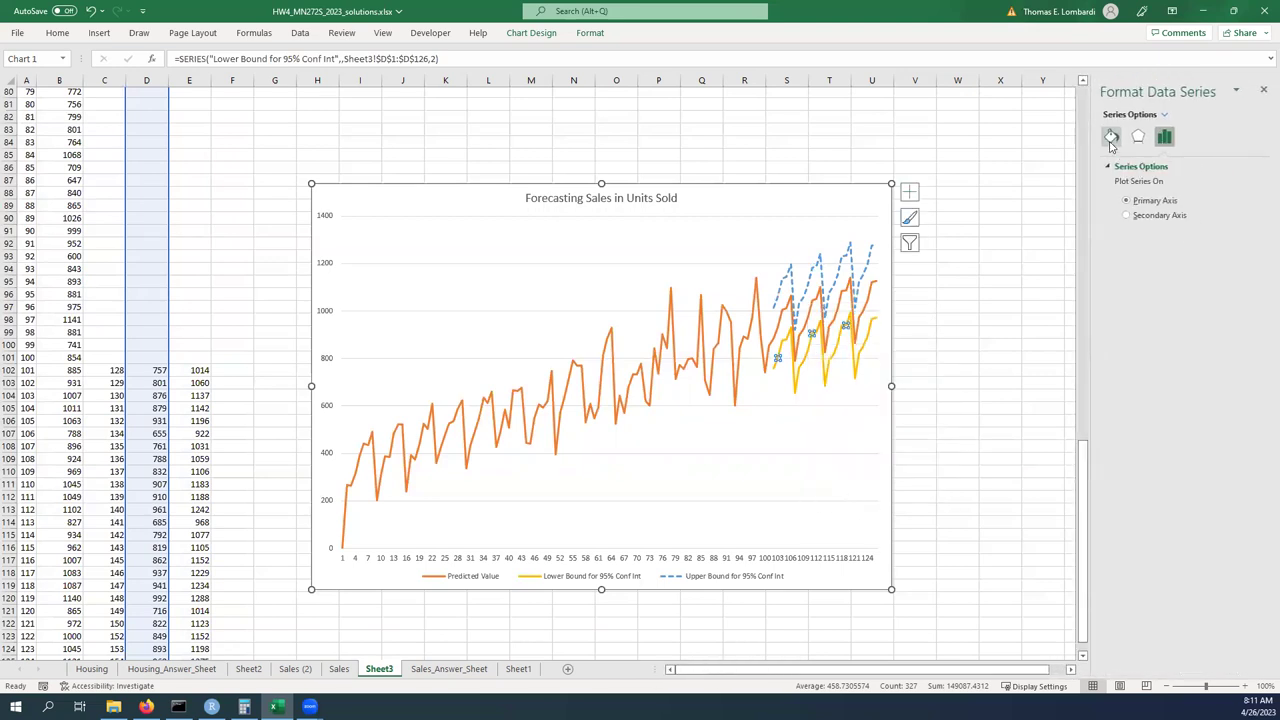
left_click(1110, 139)
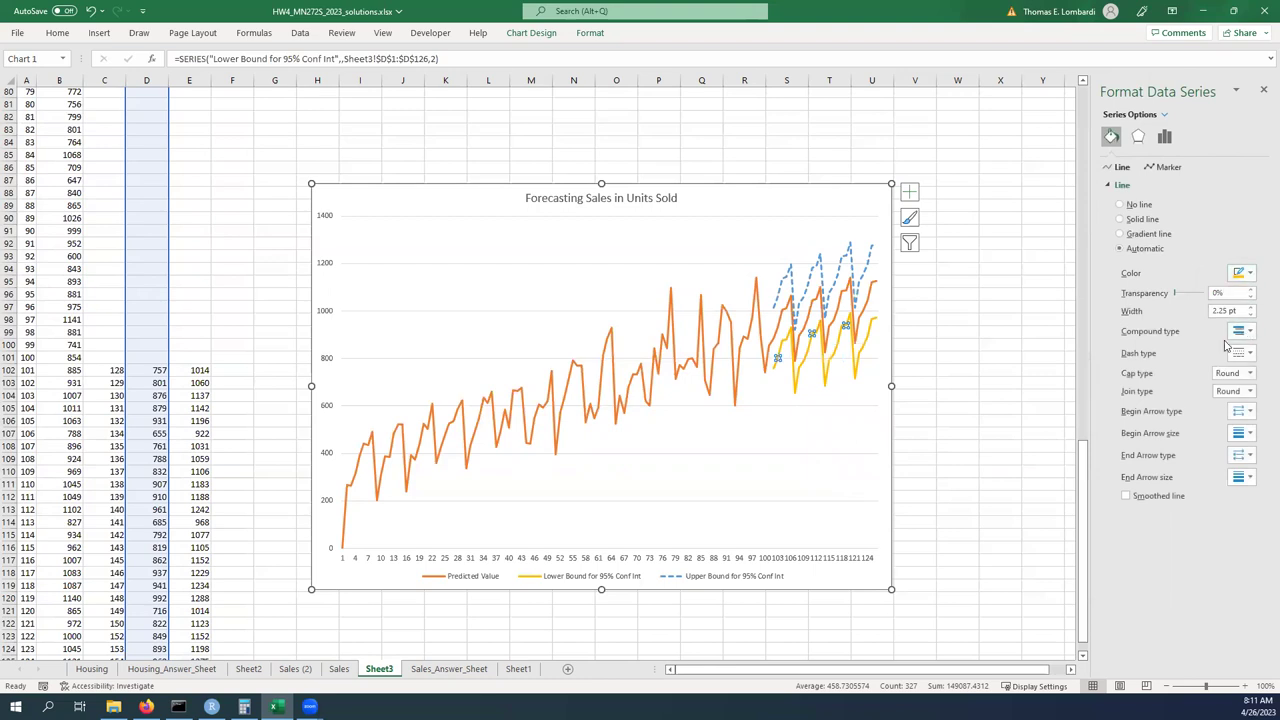
left_click(1244, 353)
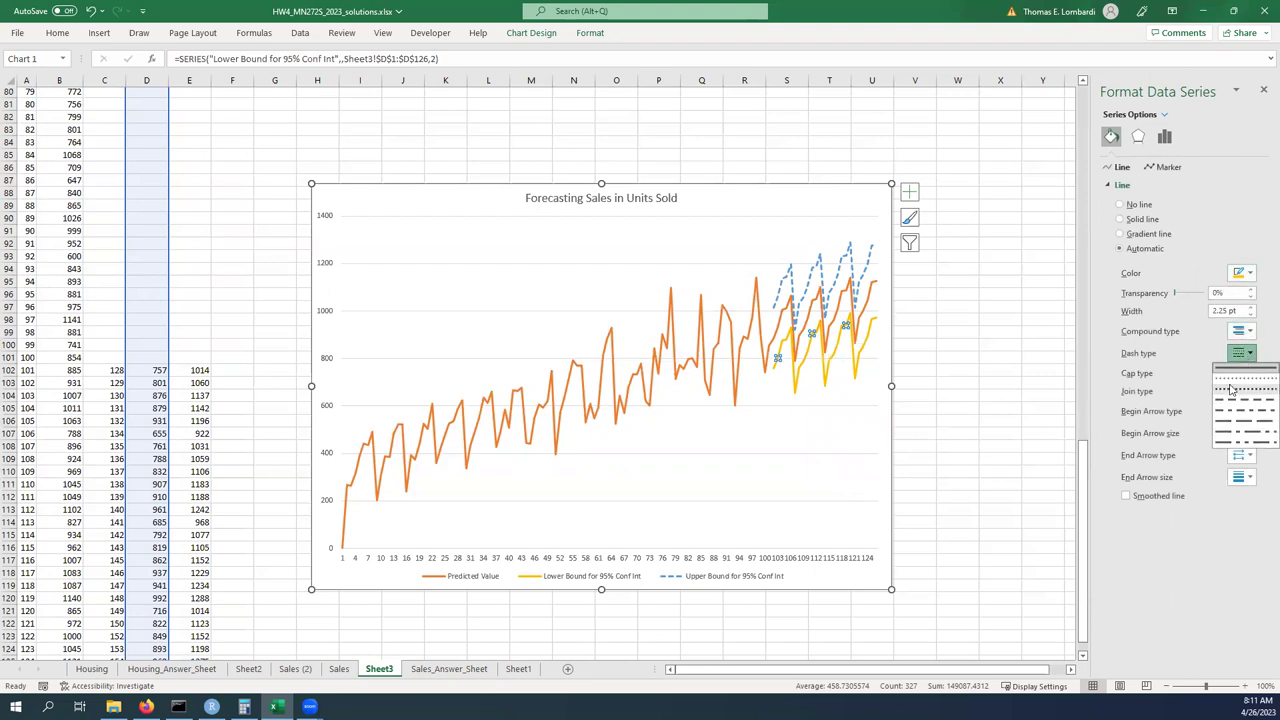
left_click(1240, 399)
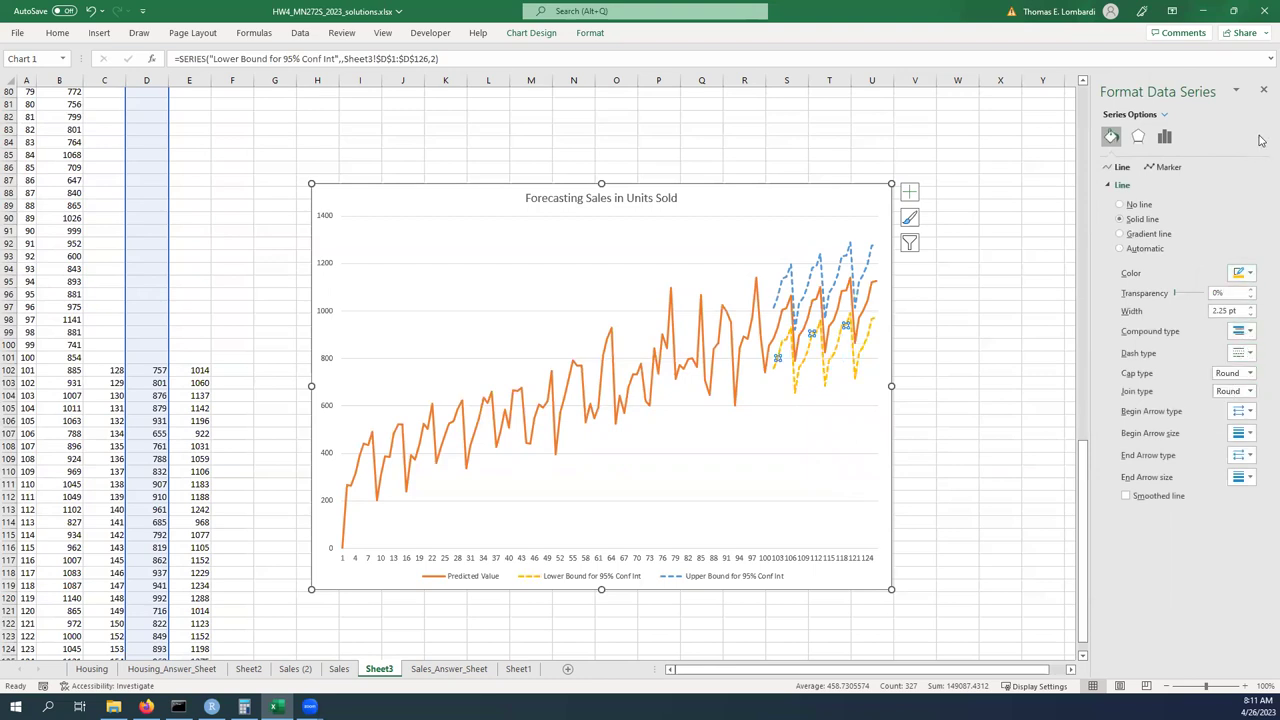
left_click(1262, 92)
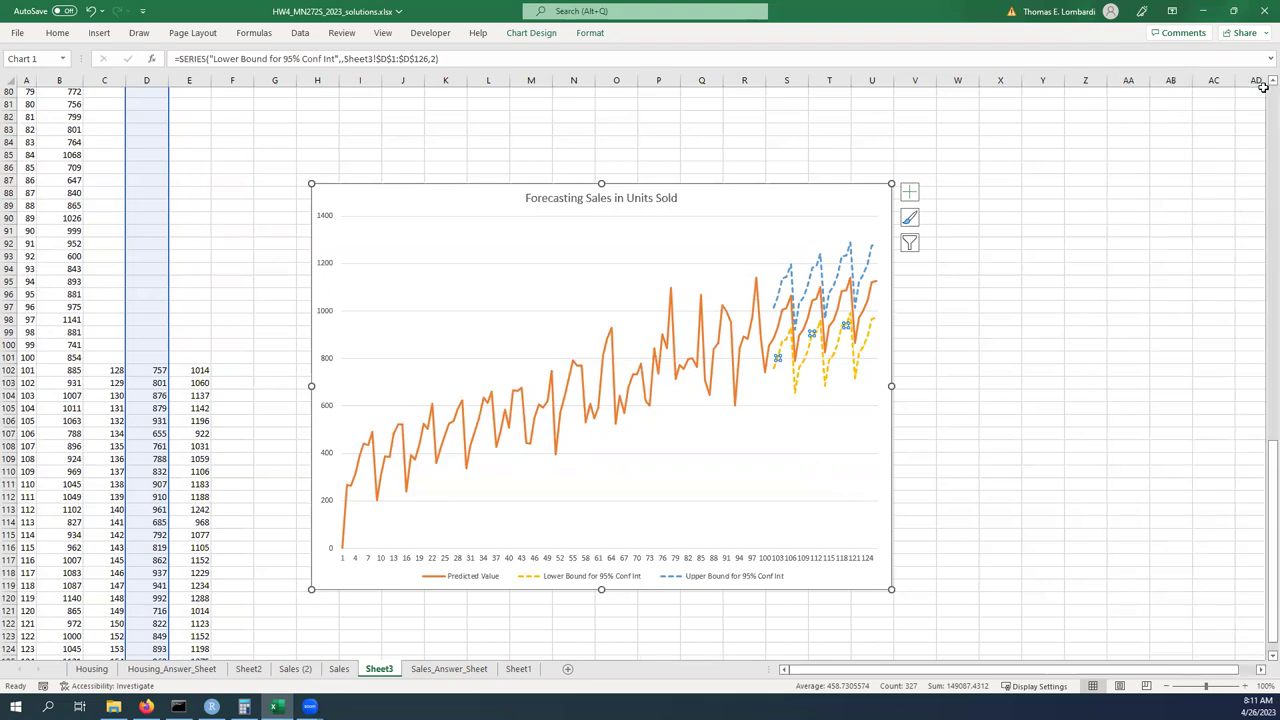
left_click(729, 198)
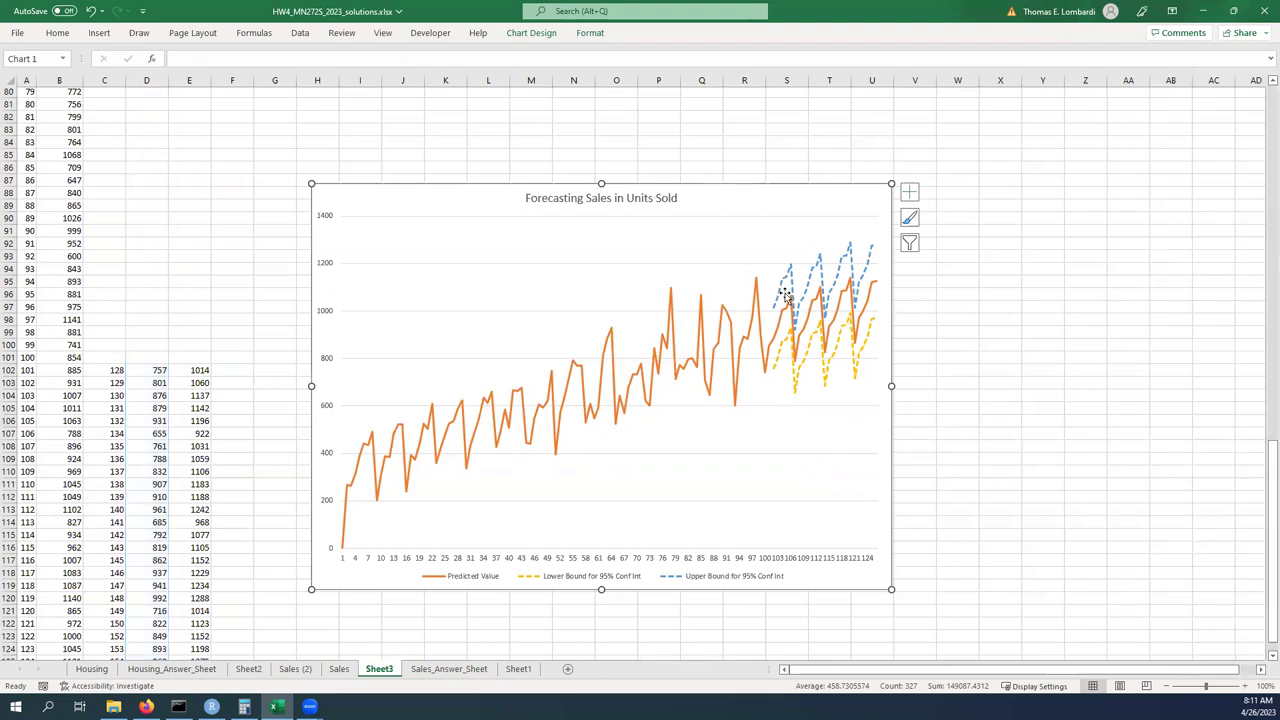